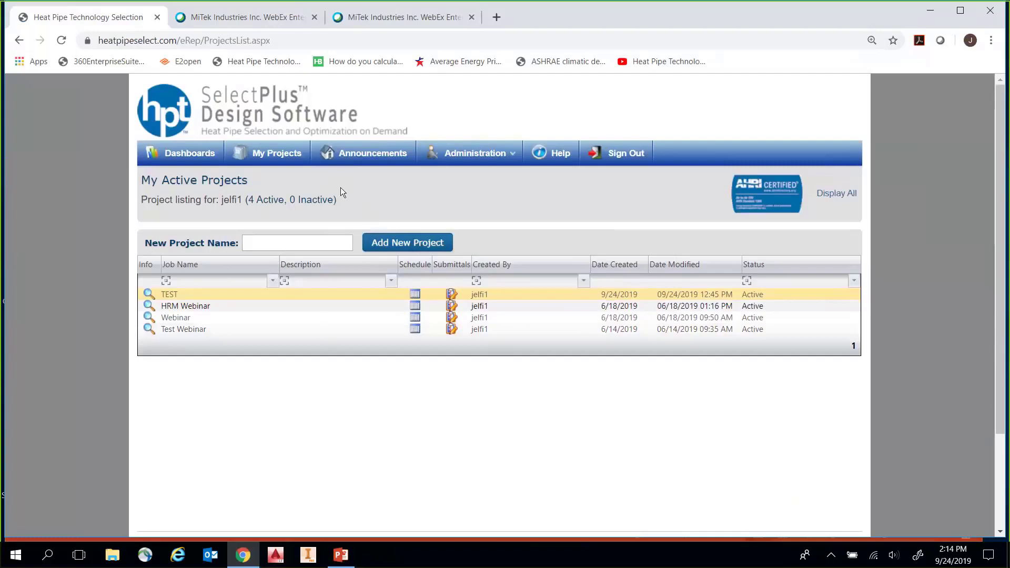
Step: Create a new project named "HRM-V and DHP-V Webinar"
click(315, 242)
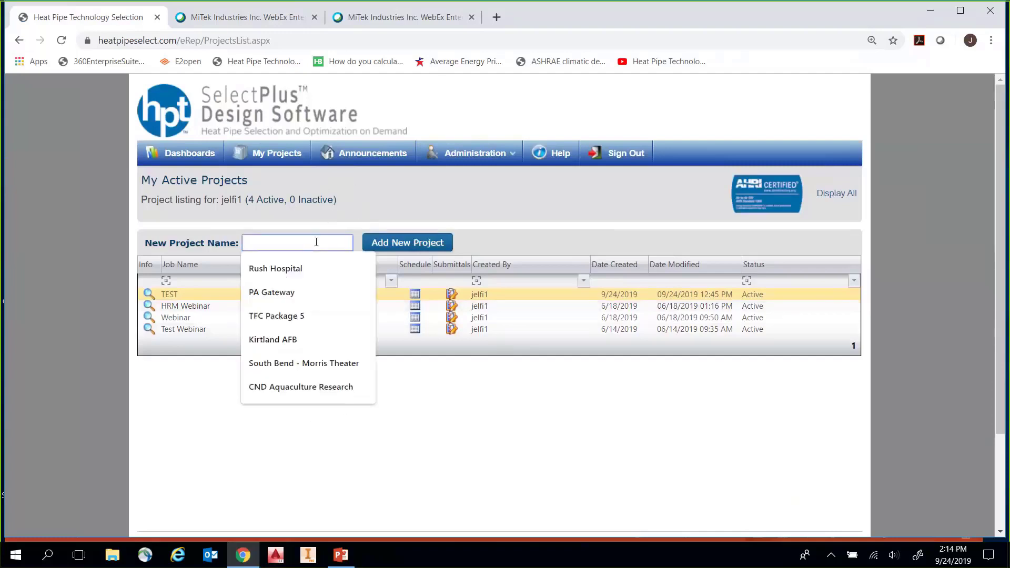
text(H)
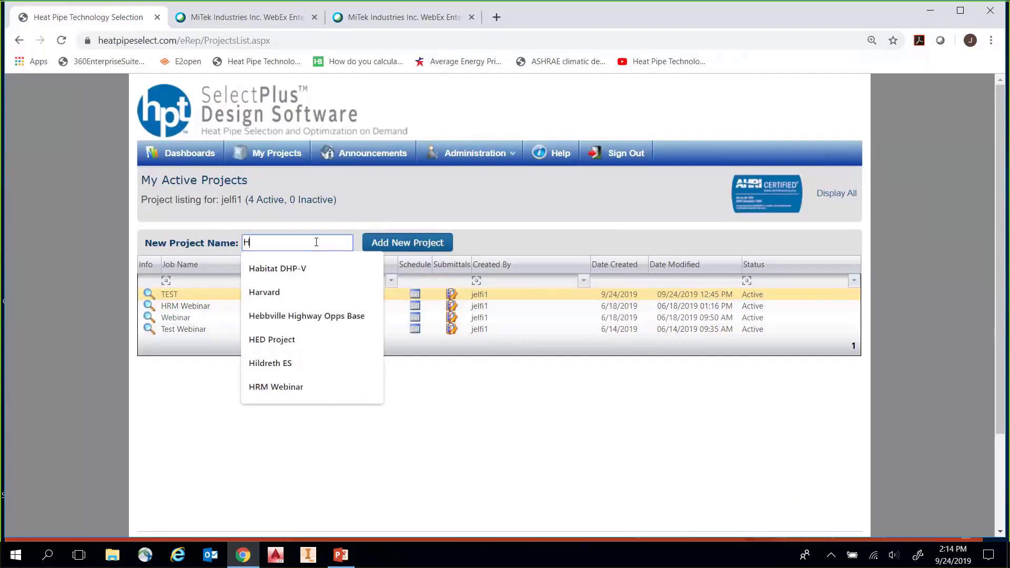
text(RM-V and )
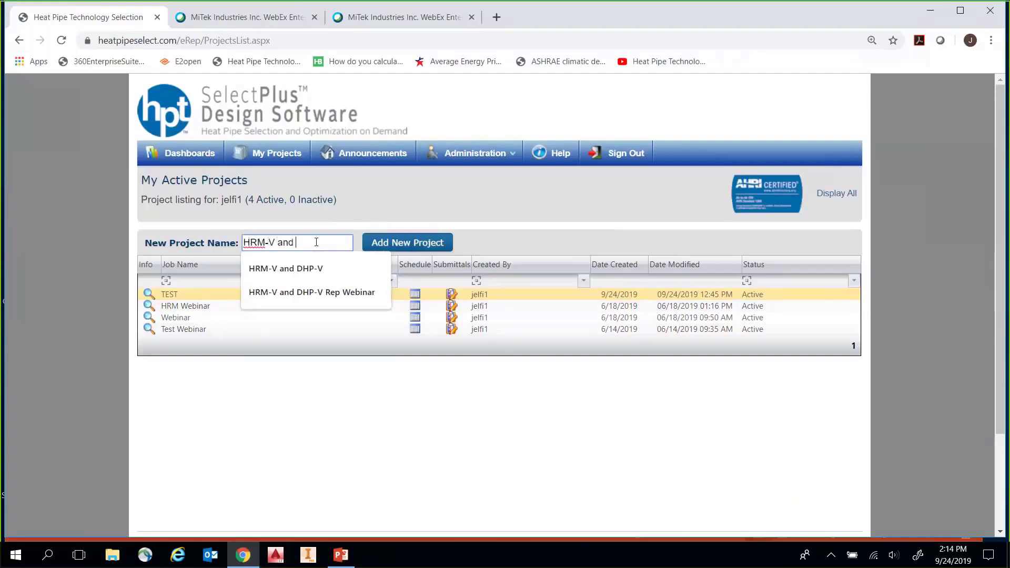
text(DHP-V We)
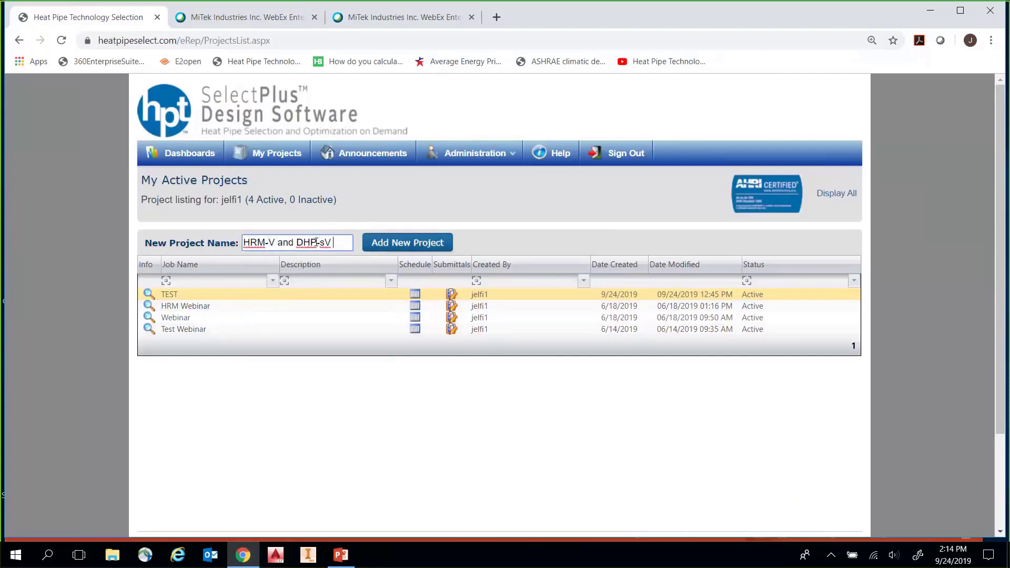
text(binar)
click(399, 243)
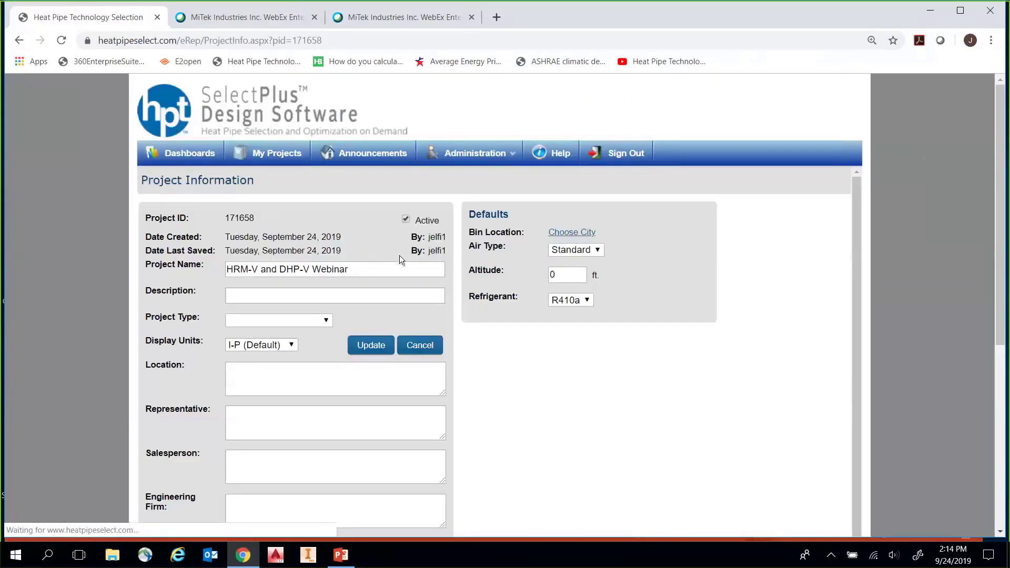
Step: Set the project type to Other and save the project information
click(318, 321)
scroll(295, 299, down, 1)
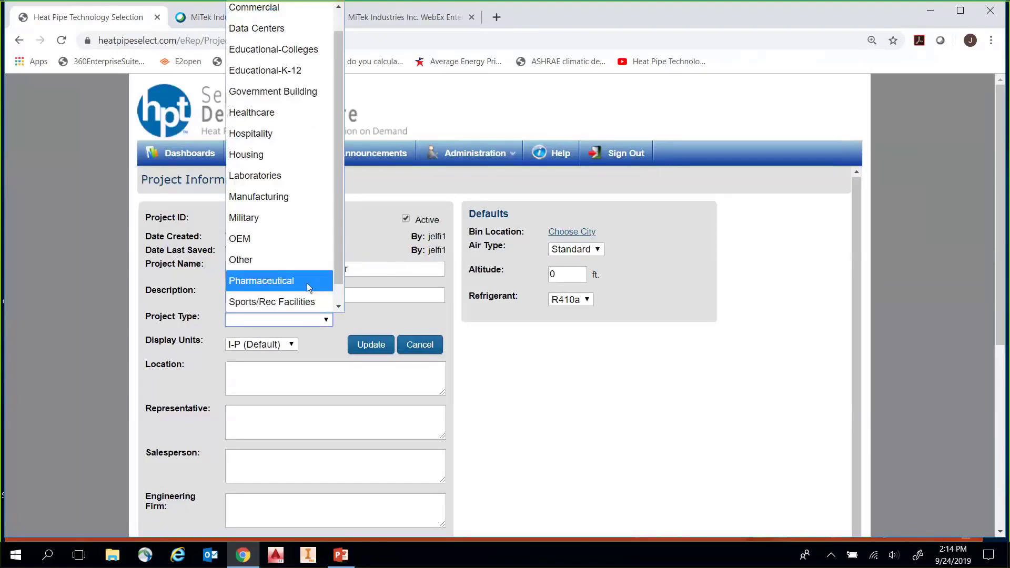
click(283, 259)
scroll(294, 347, down, 1)
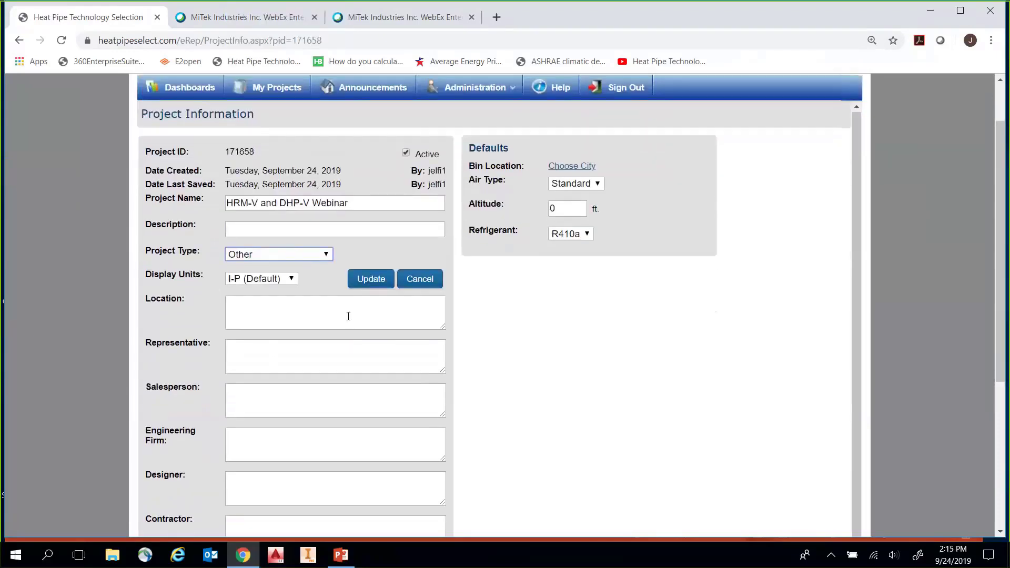
click(368, 279)
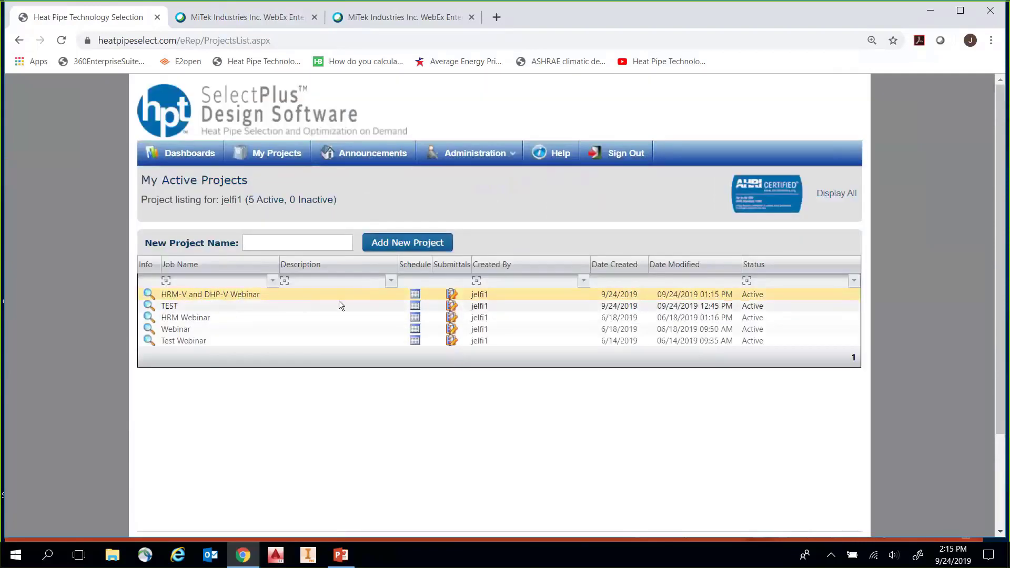
Step: Open the schedule of the HRM-V and DHP-V Webinar project and add one HRM heat recovery line
click(415, 296)
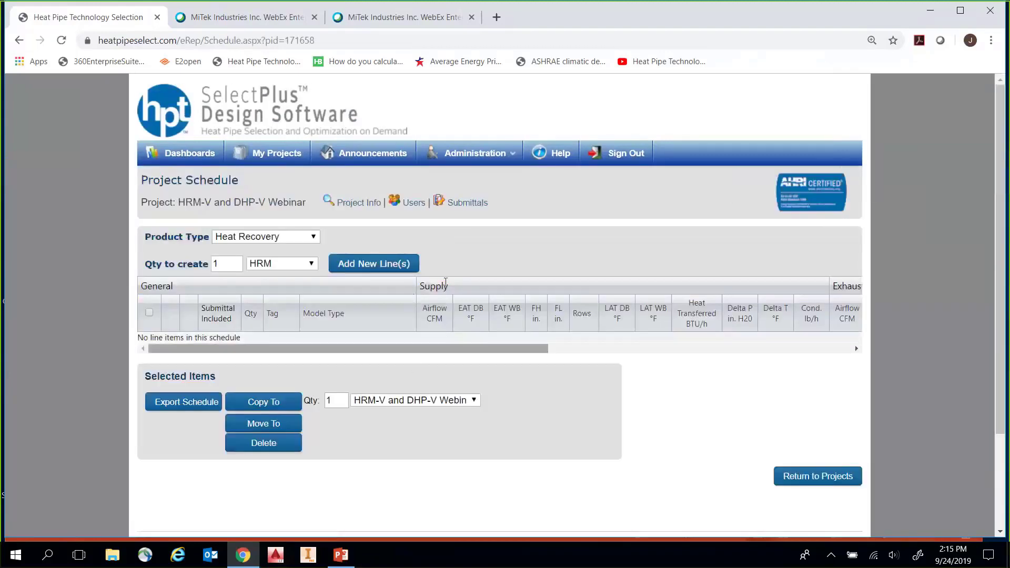
scroll(468, 258, down, 1)
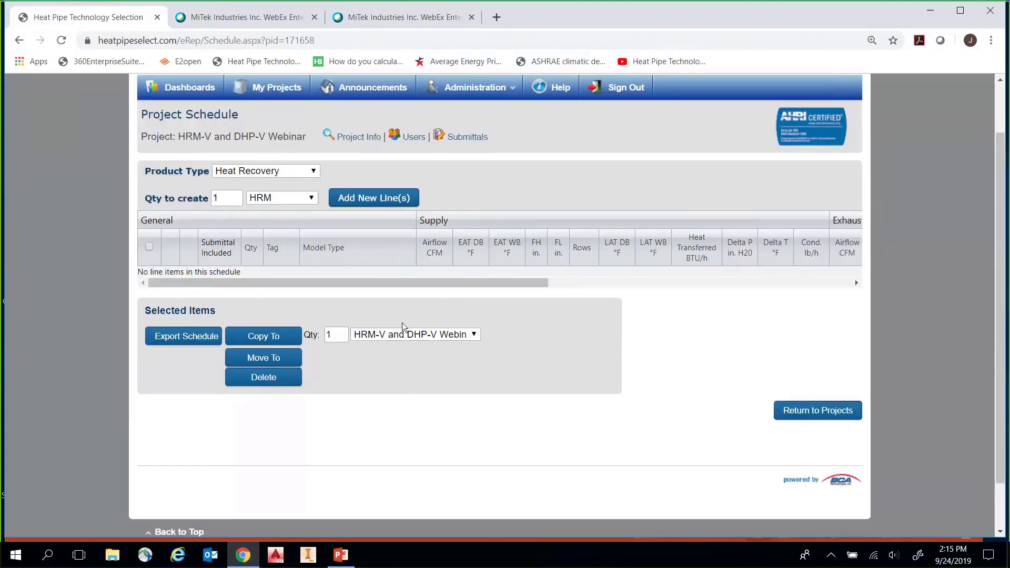
click(369, 202)
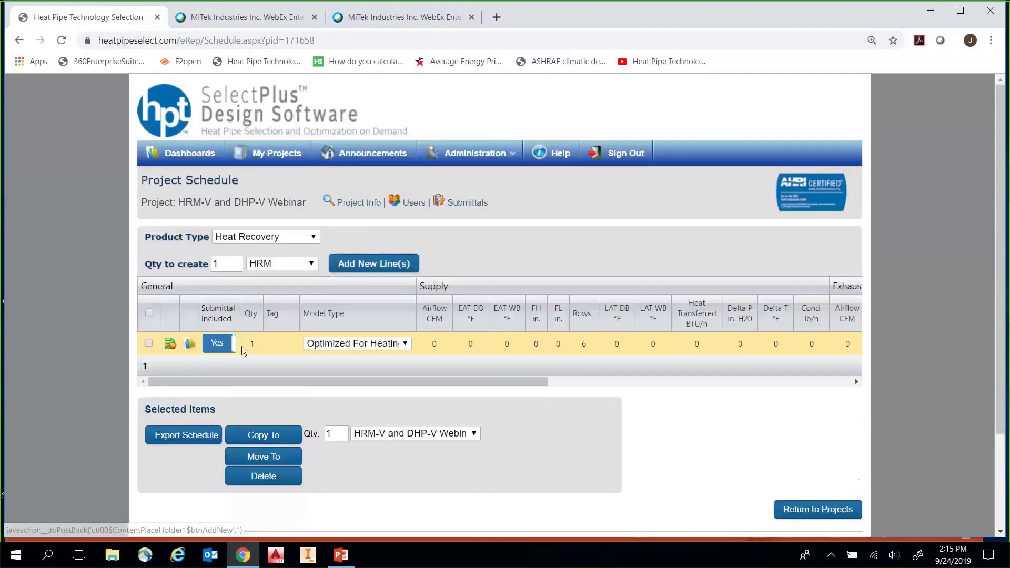
Step: Open the coil selection input for the new HRM line and set its type to Spit Passive
click(169, 344)
scroll(381, 249, down, 2)
scroll(342, 235, up, 1)
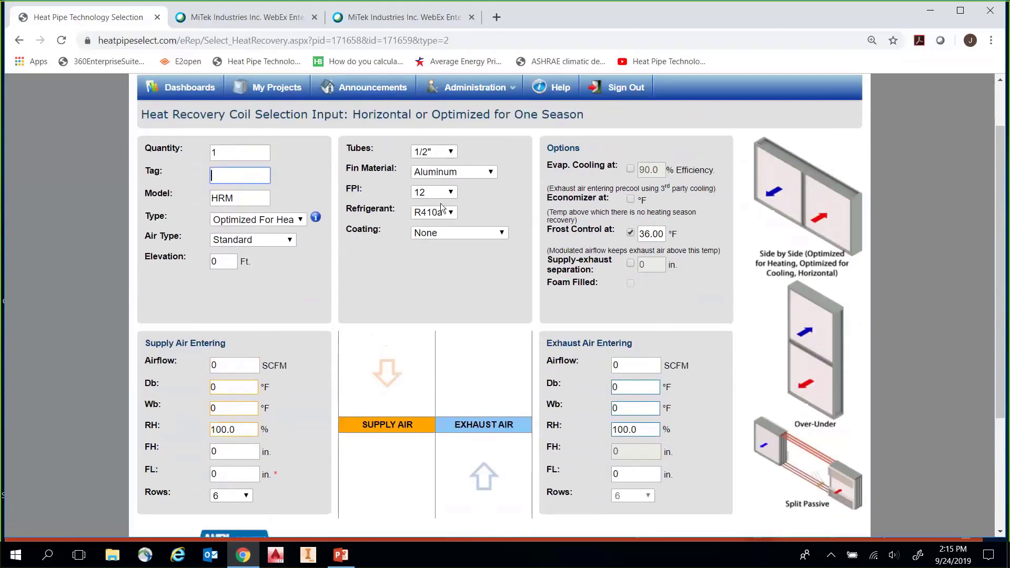
click(239, 199)
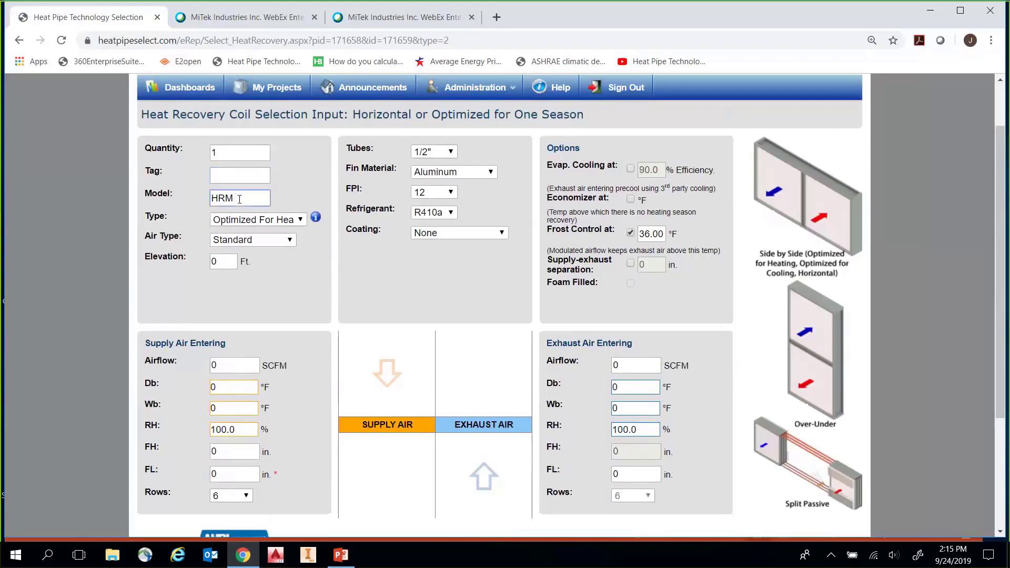
click(285, 222)
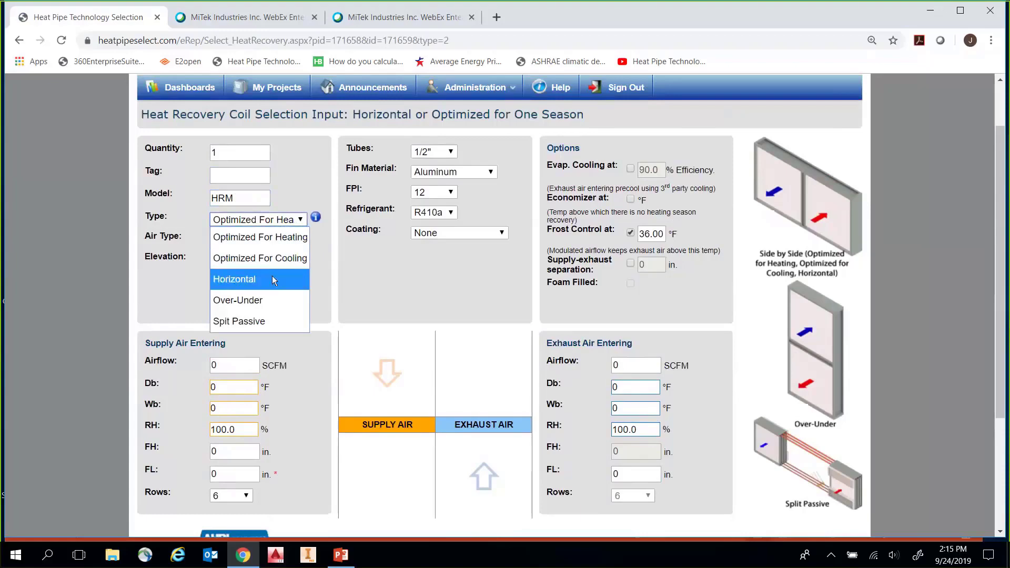
click(260, 324)
Step: Choose the Dynamic Seasonal Offset arrangement and keep R134a as the refrigerant
scroll(303, 190, down, 3)
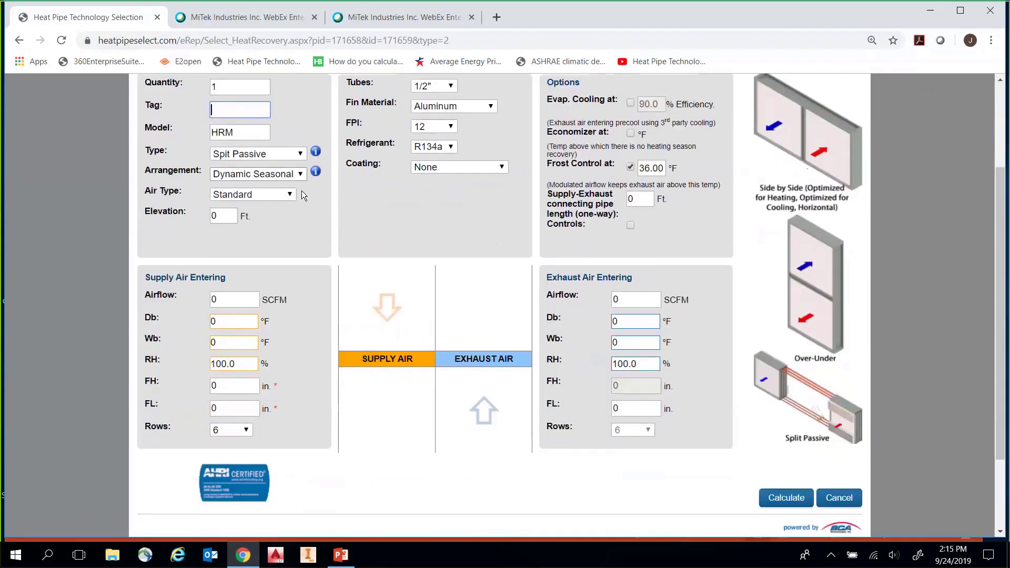
click(255, 176)
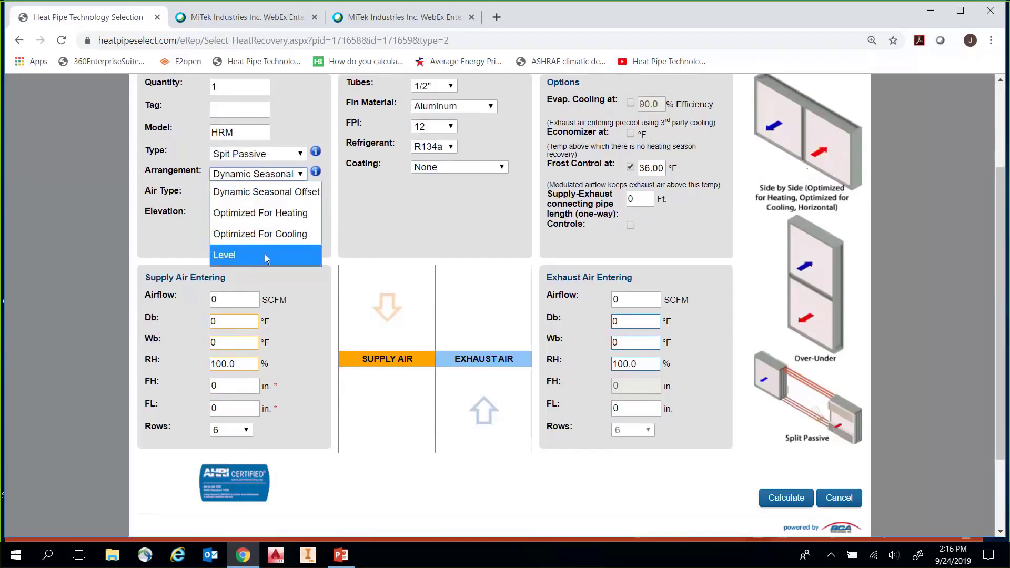
click(266, 196)
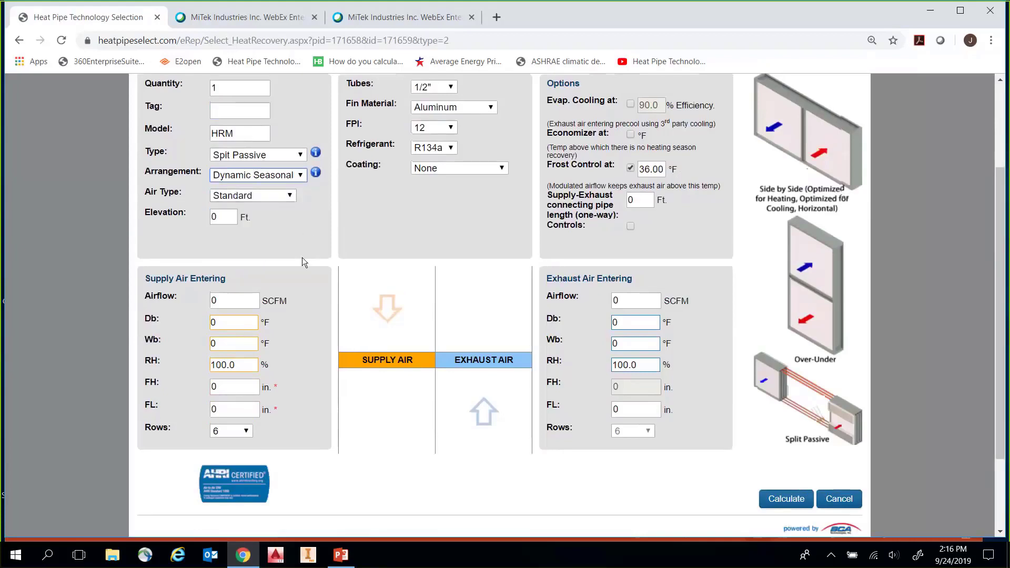
scroll(362, 298, up, 2)
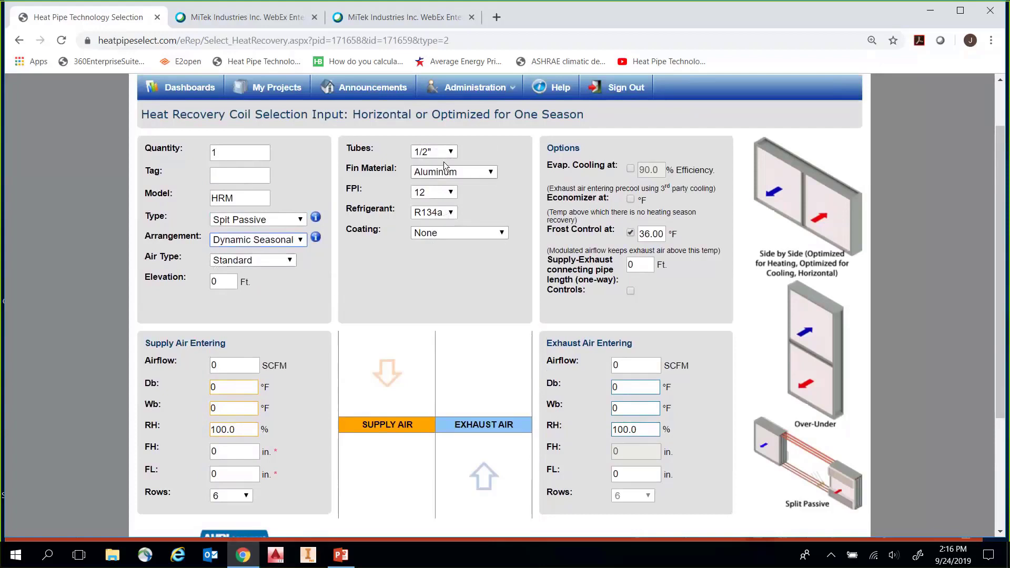
click(431, 213)
click(431, 213)
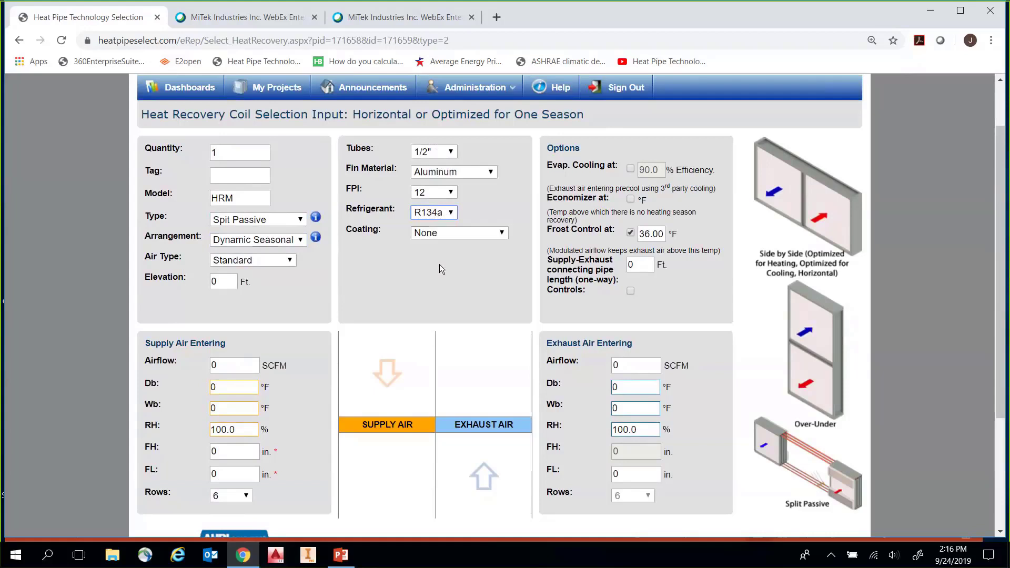
Step: Try the ElectroFin E-coat coating, check which coils it can cover, and return the coating to None
click(473, 232)
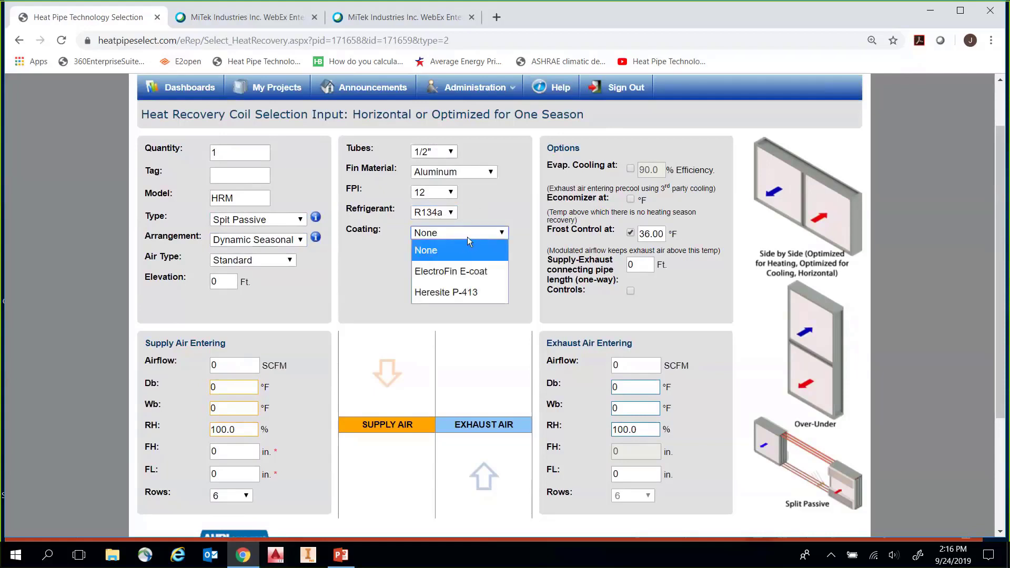
click(477, 273)
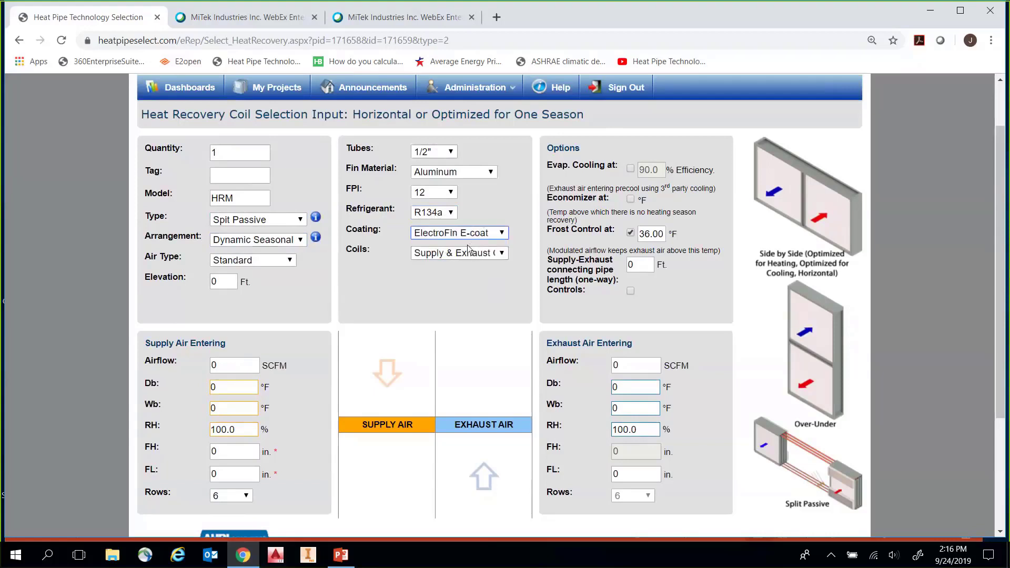
click(475, 254)
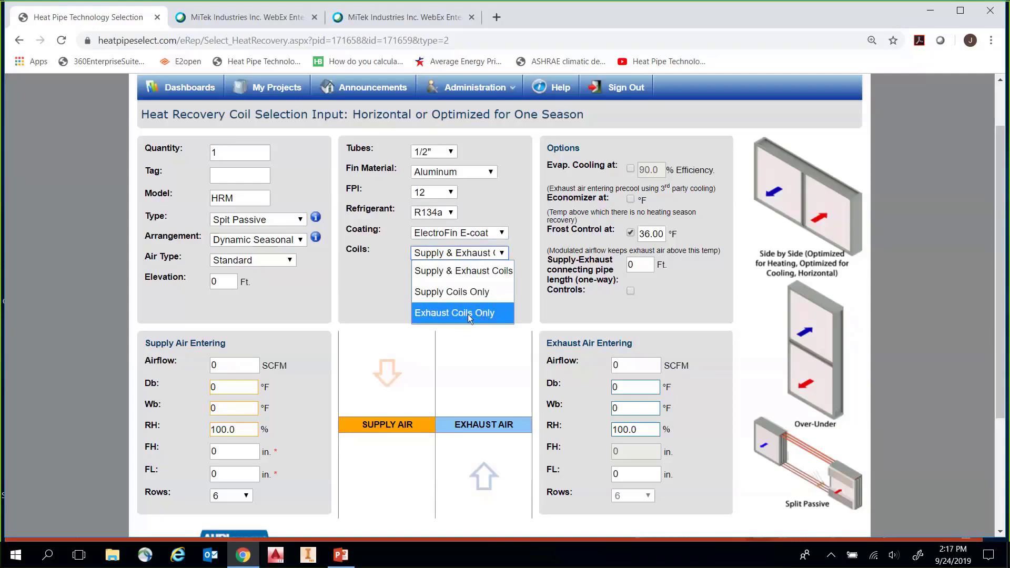
click(388, 261)
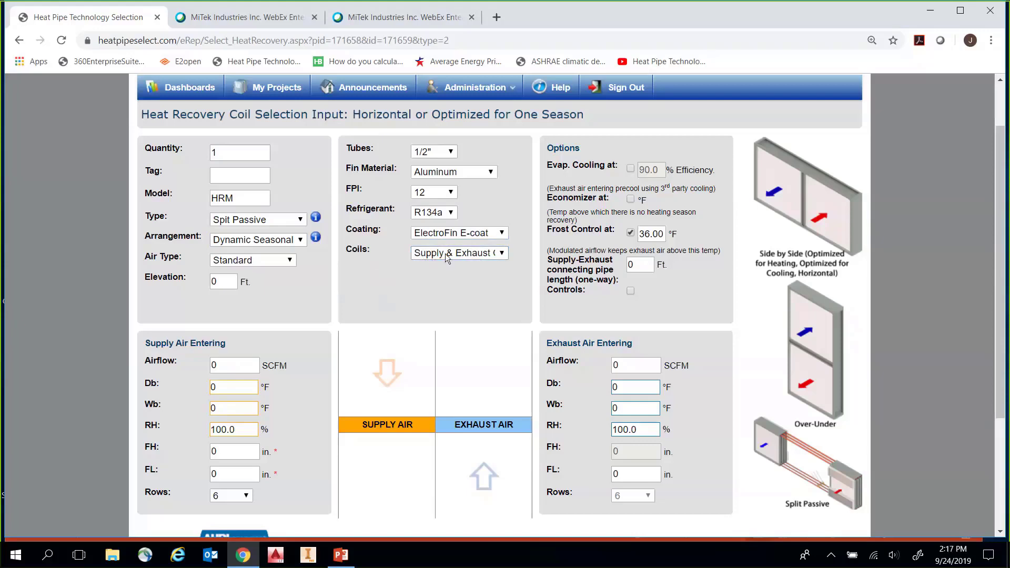
click(451, 233)
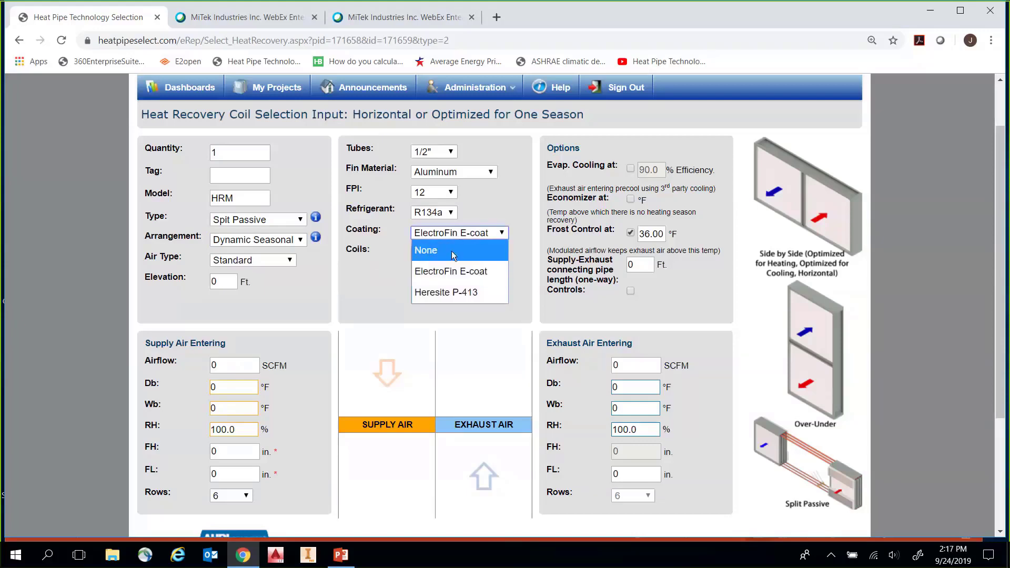
click(451, 251)
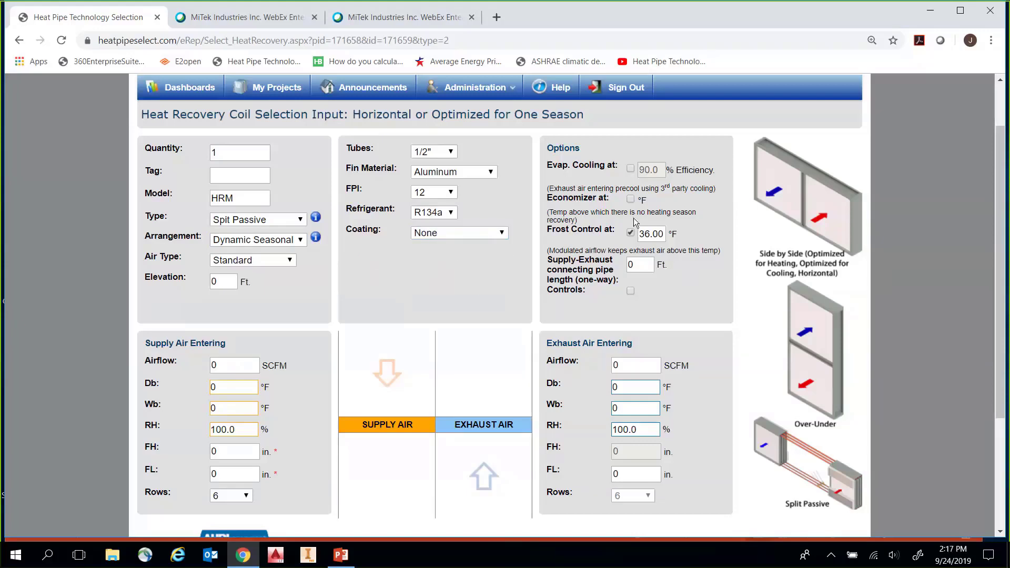
Step: Enable controls and set the one-way supply-exhaust connecting pipe length to 60 ft
scroll(653, 229, down, 1)
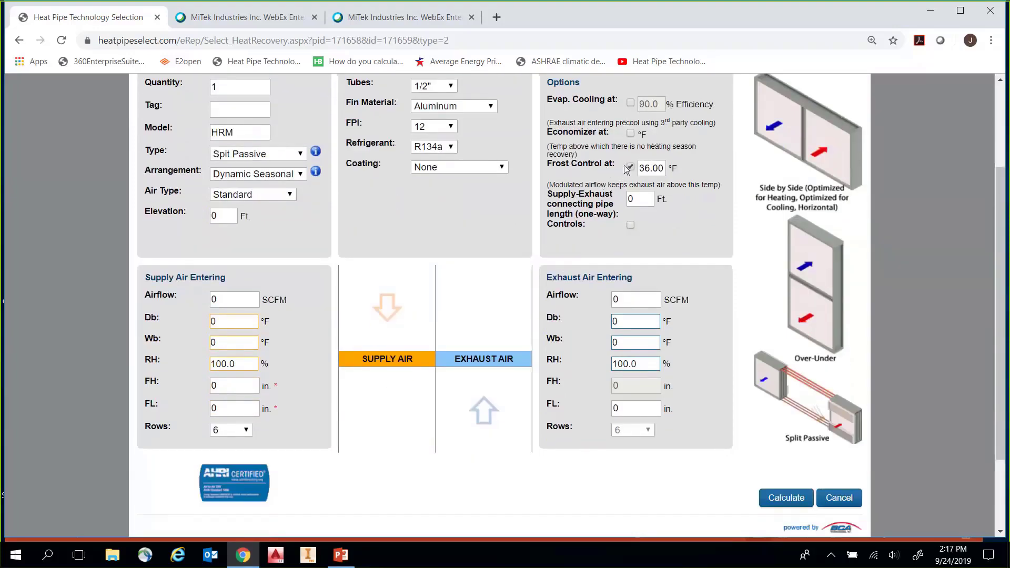
double_click(663, 168)
click(674, 221)
double_click(646, 198)
text(60)
Step: Set the supply air entering conditions to 10000 SCFM airflow, 10 °F dry bulb and 10 °F wet bulb
scroll(424, 248, down, 1)
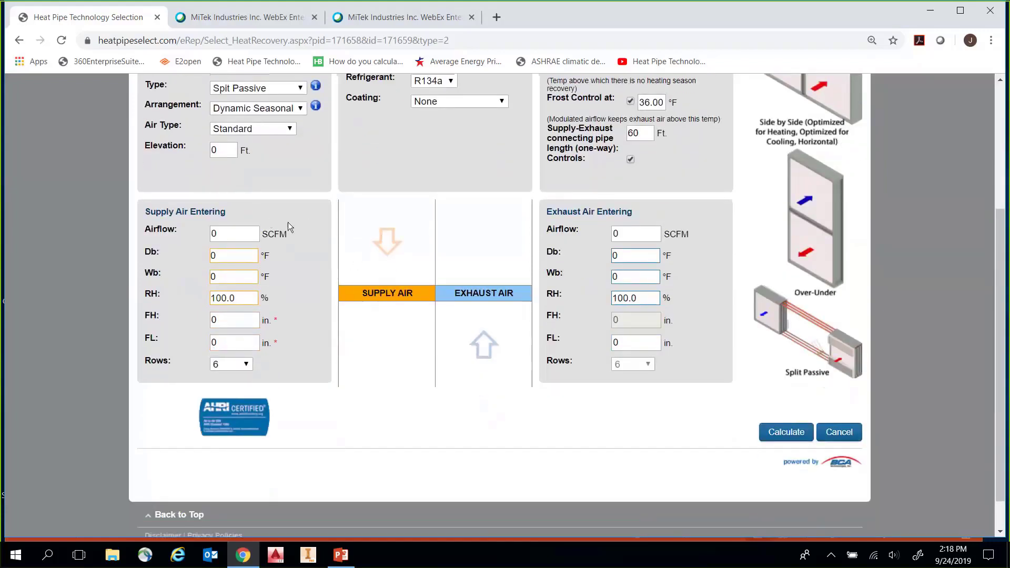
scroll(273, 242, up, 1)
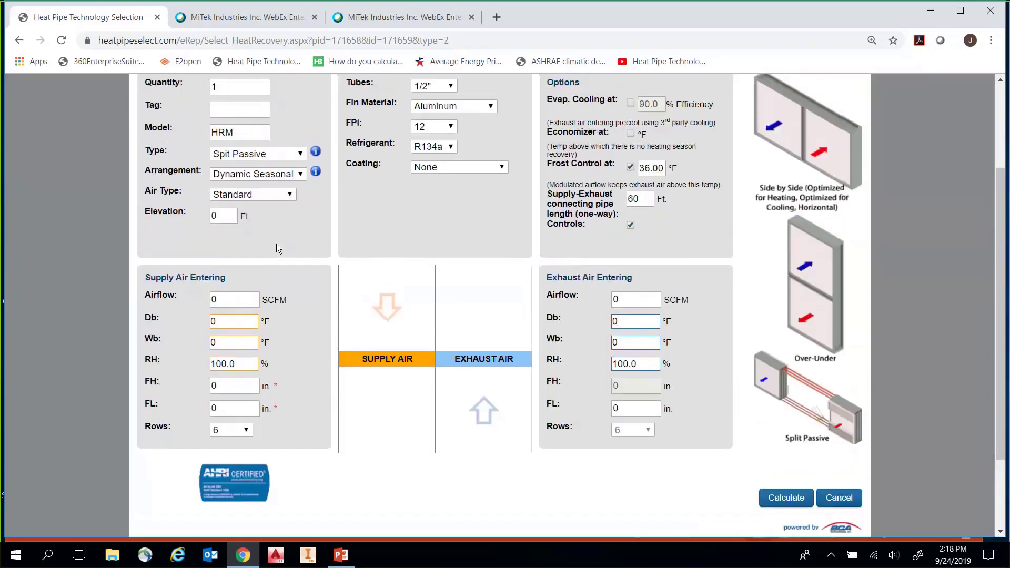
double_click(234, 299)
text(1)
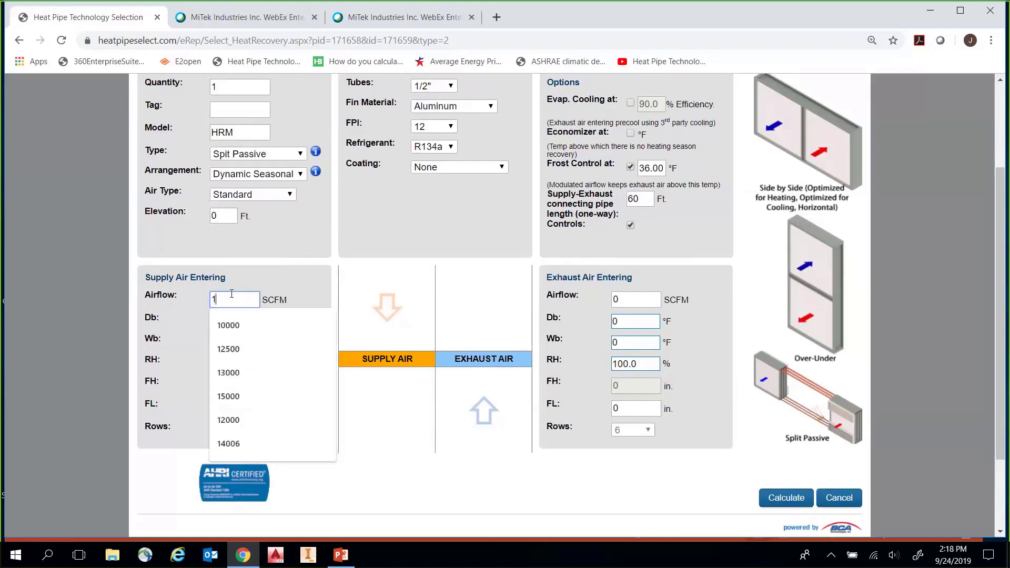
text(0000)
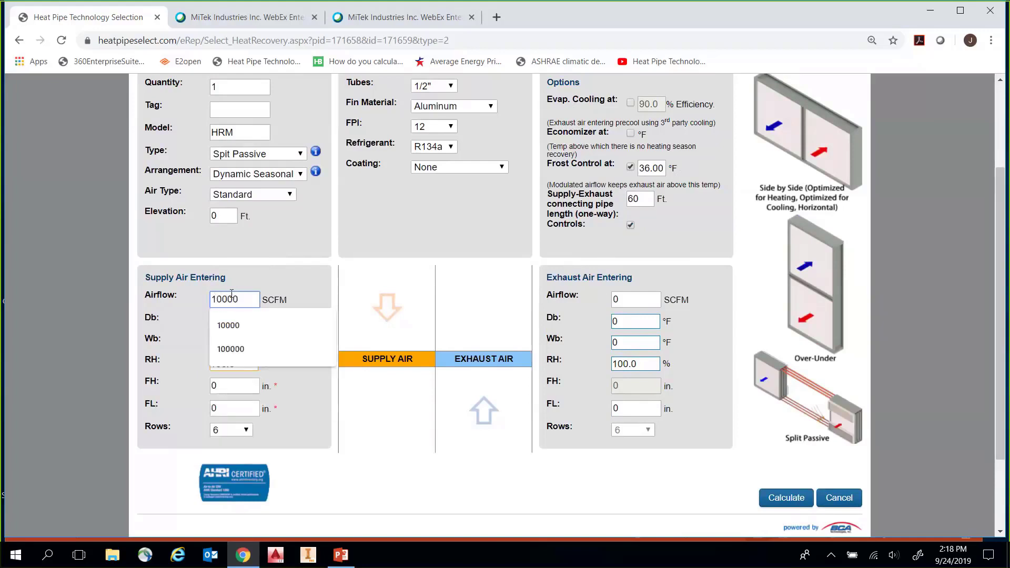
key(Tab)
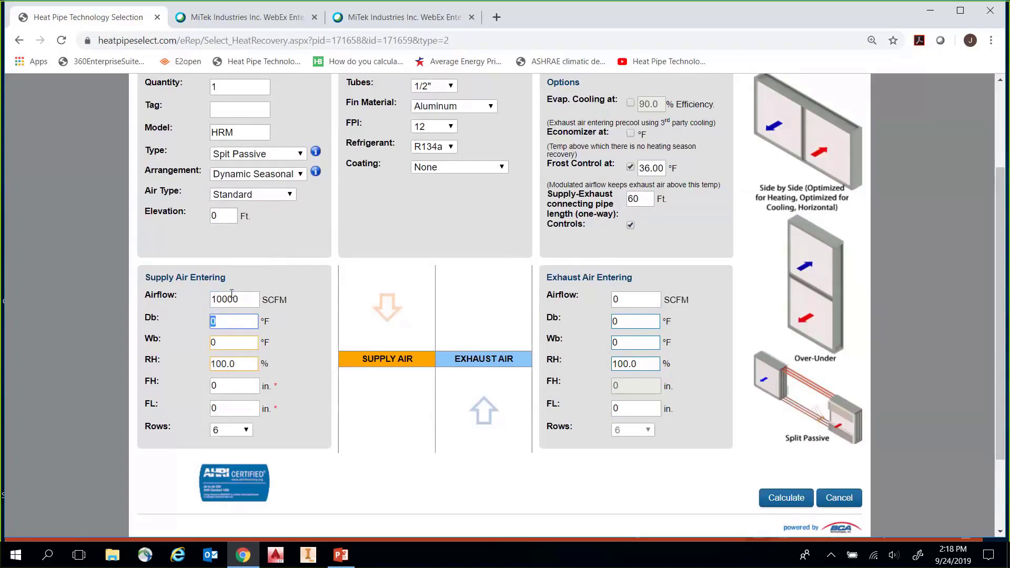
text(10)
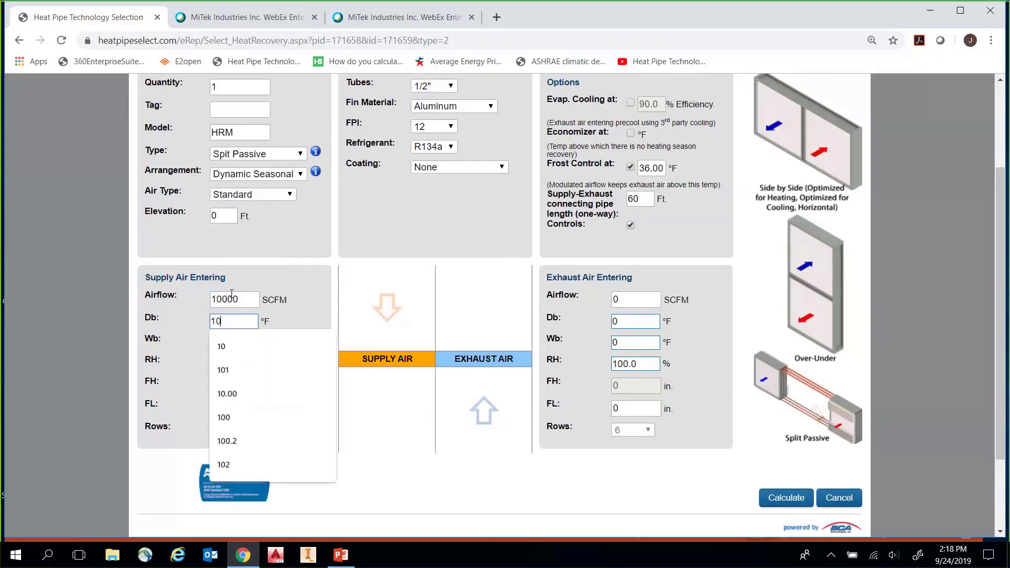
key(Tab)
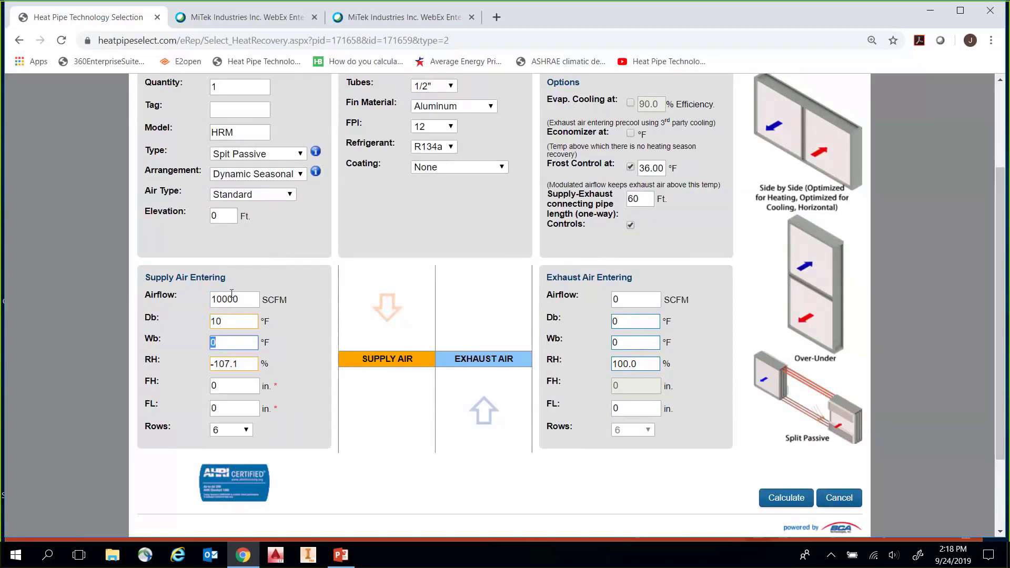
text(10)
key(Tab)
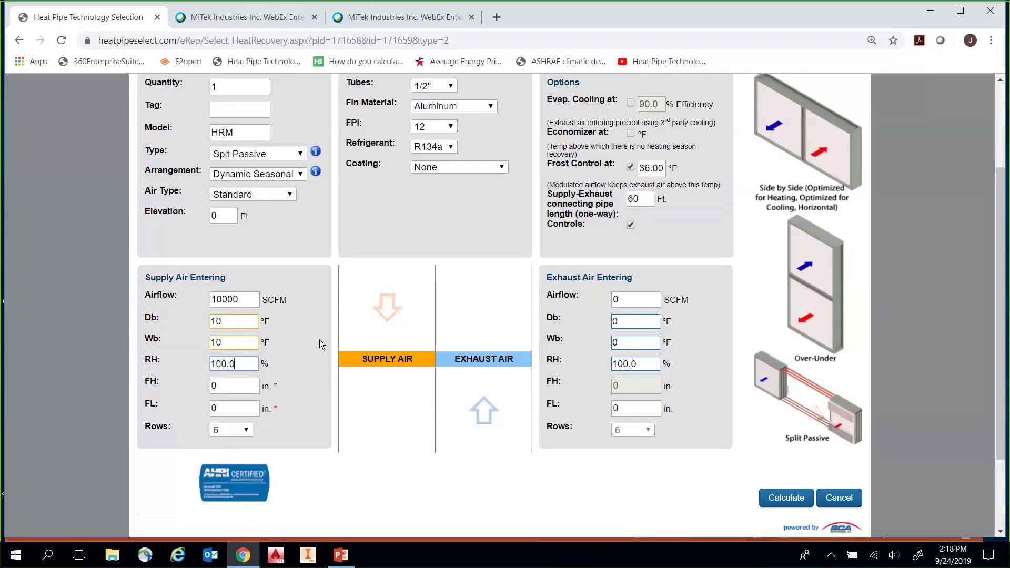
Step: Set the supply coil to 60 in. fin height and 50 in. fin length, keeping 6 rows
click(232, 388)
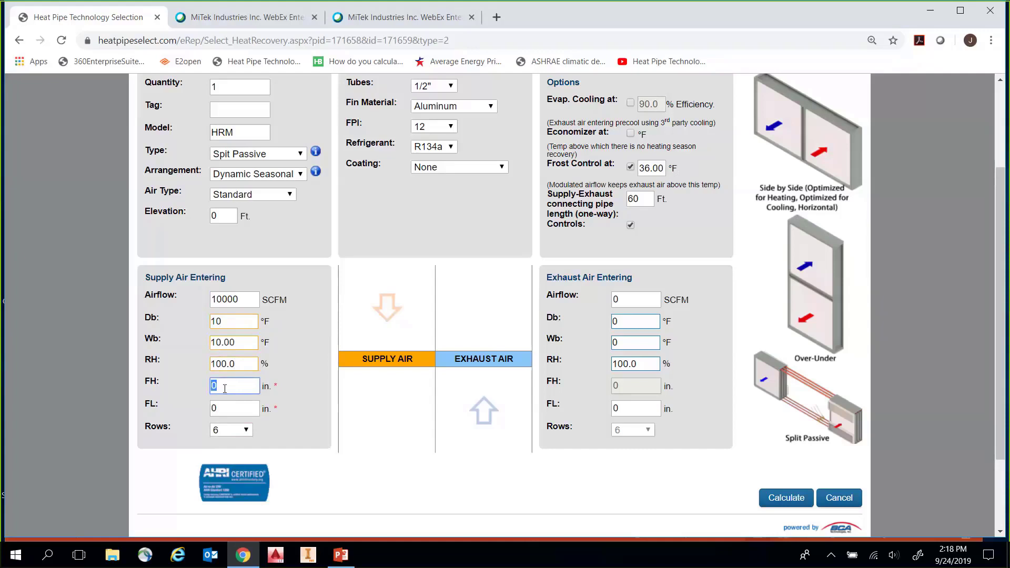
text(60)
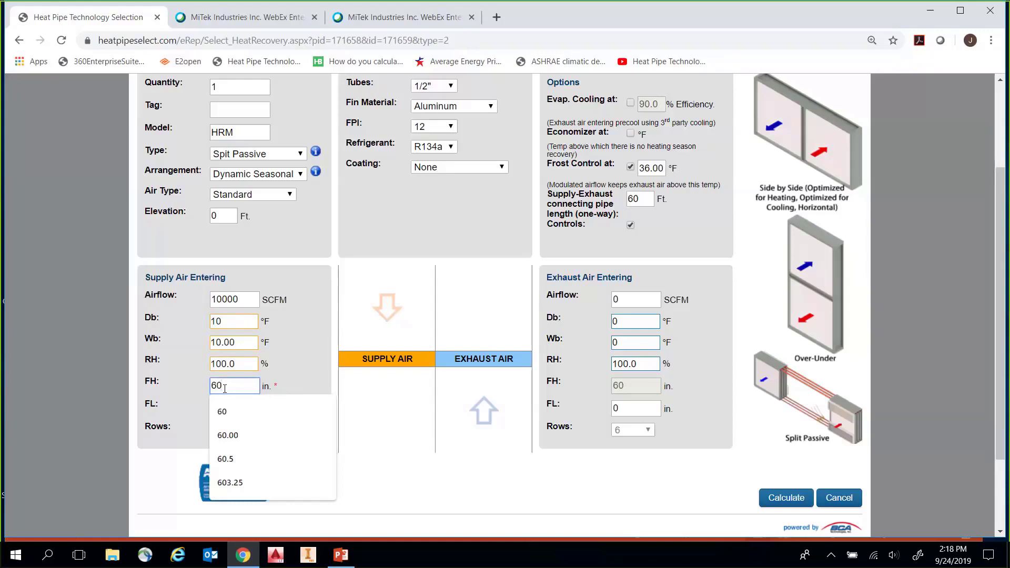
key(Tab)
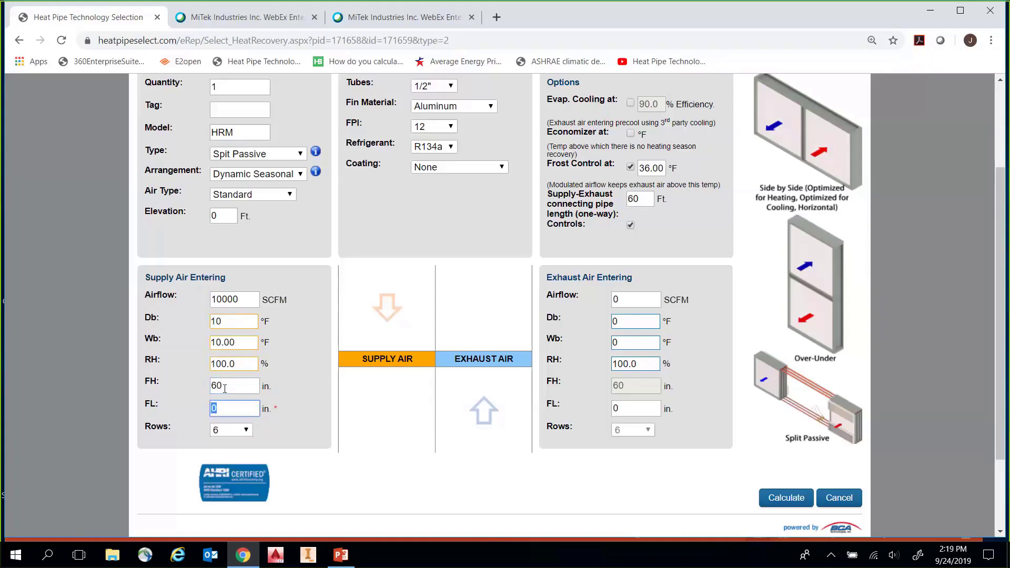
text(50)
key(Tab)
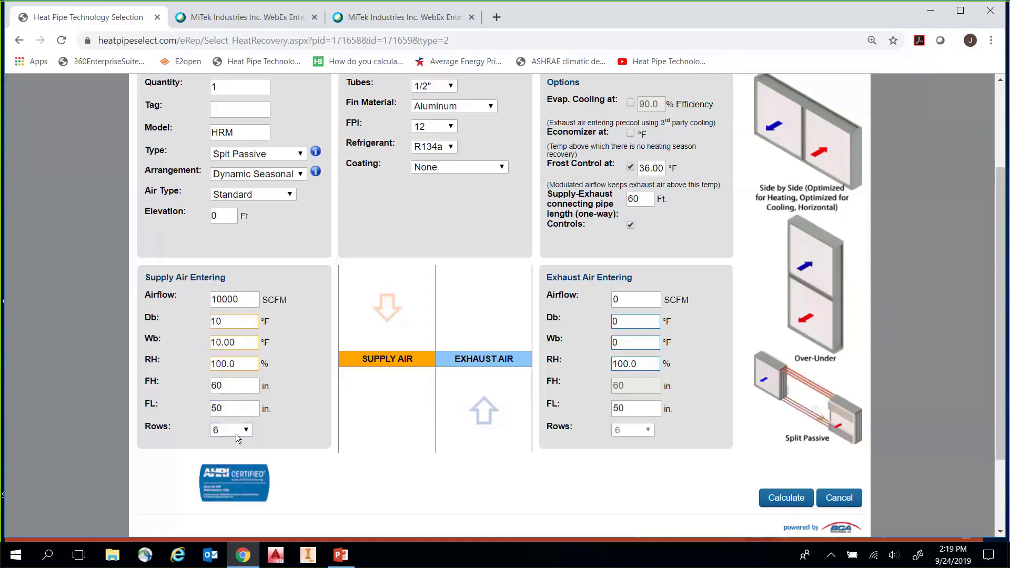
click(235, 433)
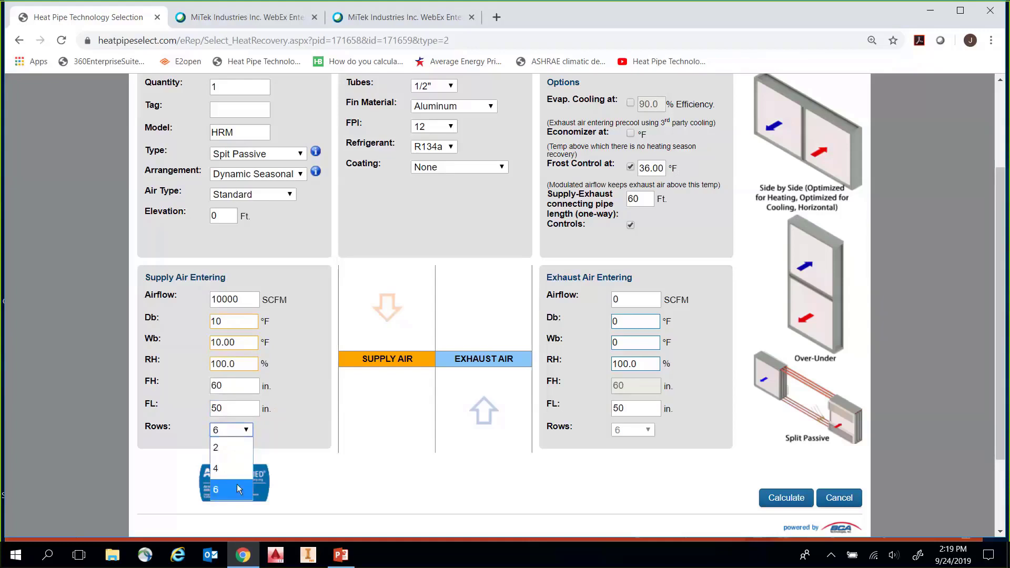
click(389, 486)
Step: Set the exhaust air entering conditions to 10000 SCFM airflow, 70 °F dry bulb and 40% relative humidity
click(653, 300)
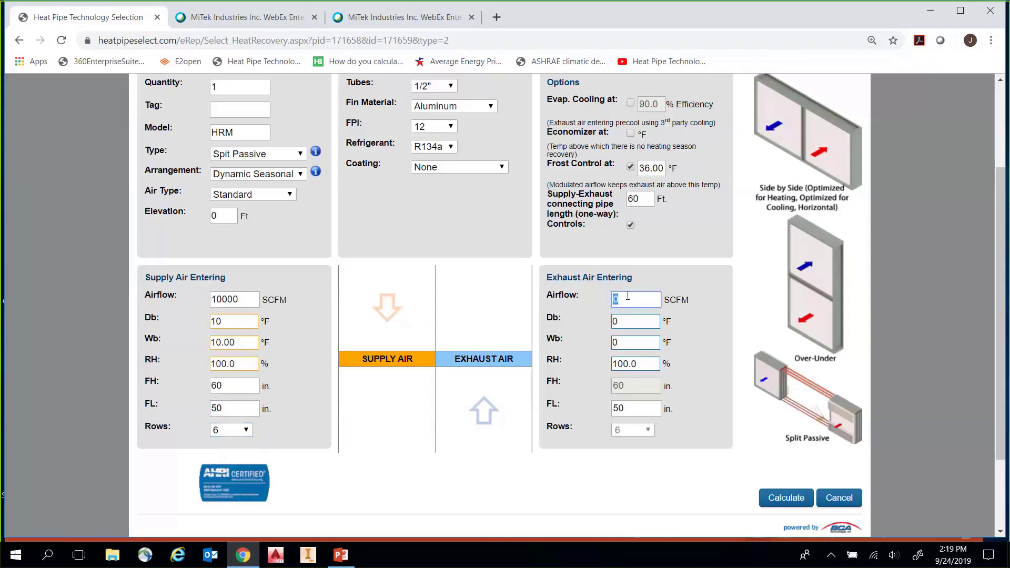
text(1000)
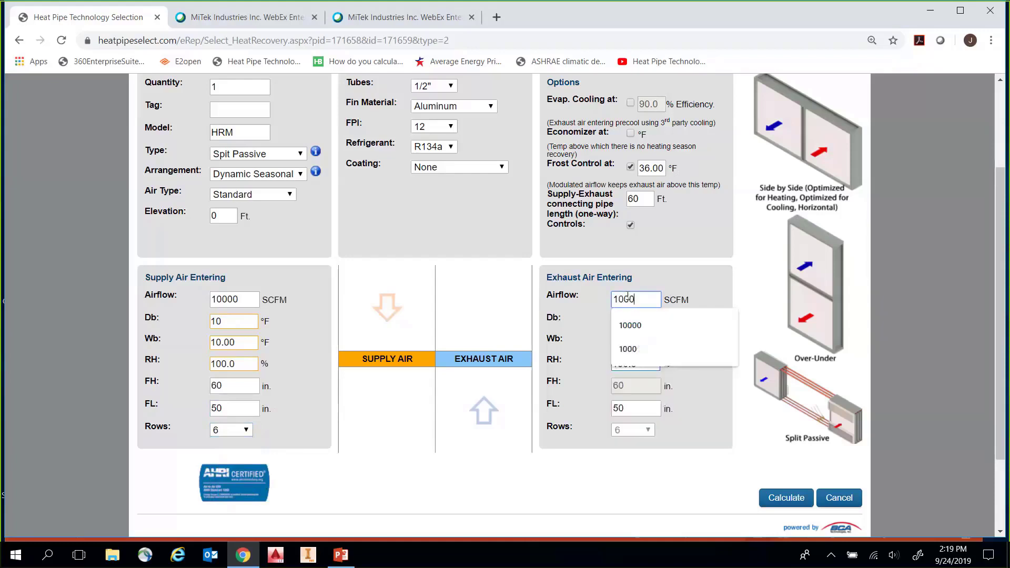
text(0)
key(Tab)
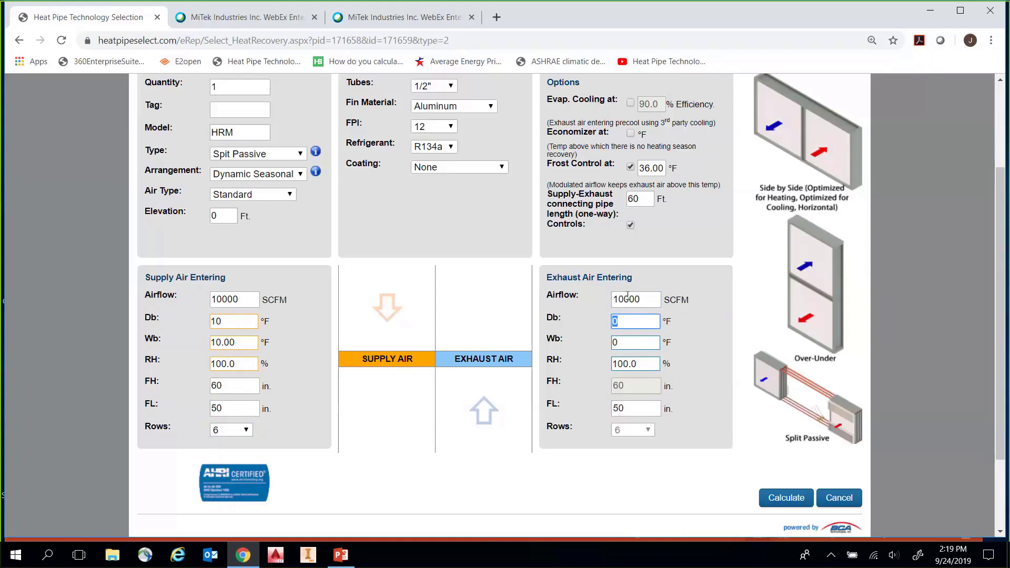
text(70)
key(Tab)
key(Tab)
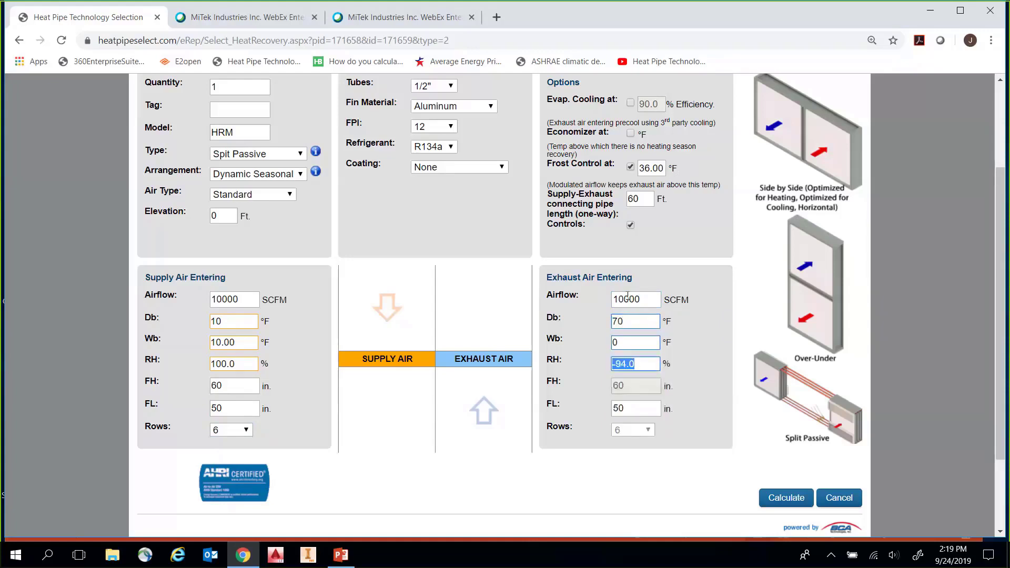
text(40)
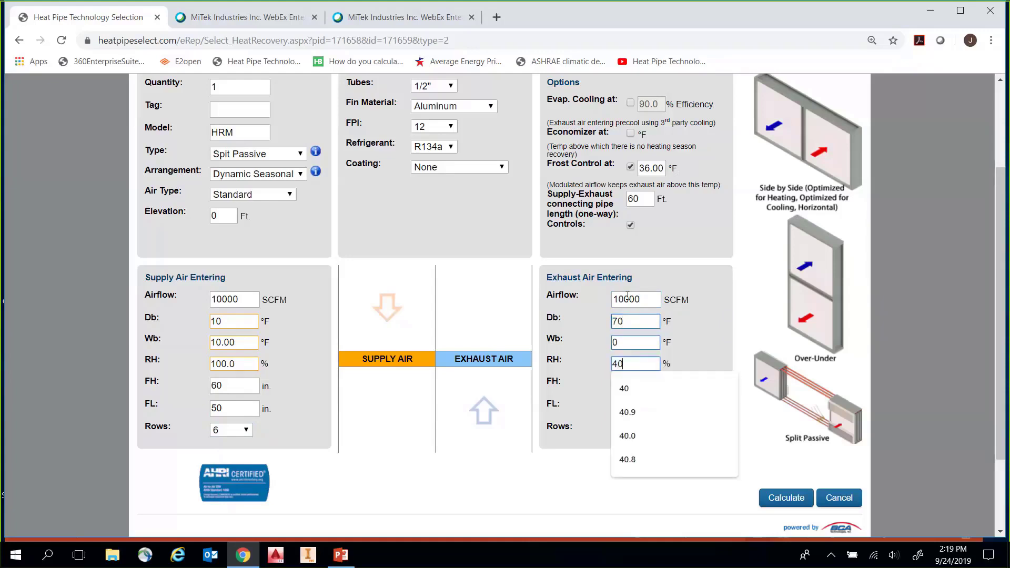
click(526, 461)
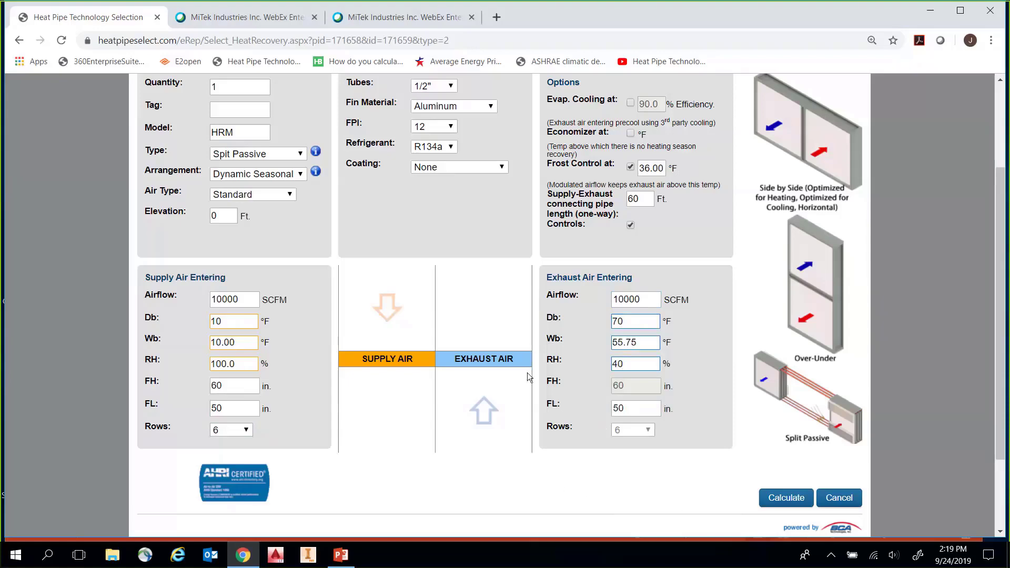
Step: Calculate the heat recovery coil selection from the entered supply and exhaust conditions
scroll(544, 371, up, 3)
scroll(574, 298, down, 3)
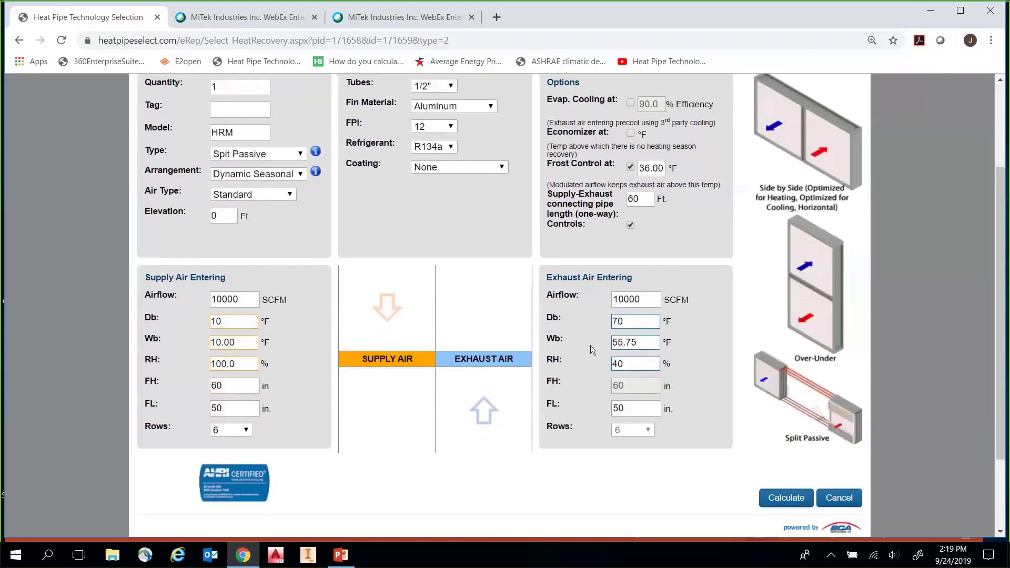
click(783, 502)
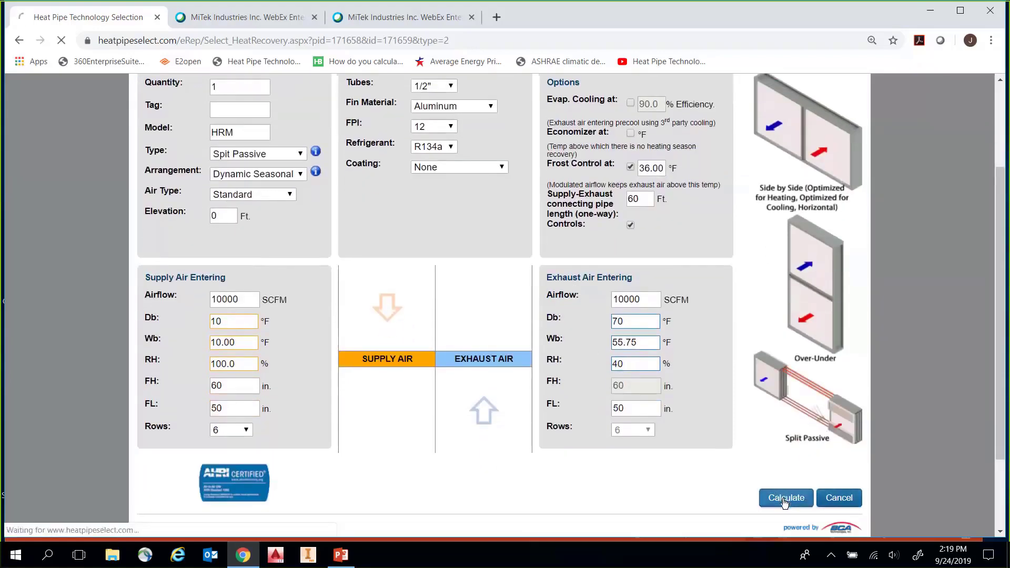
Step: Review the supply side's temperature effectiveness, pressure drop and Delta T in the selection results
scroll(697, 291, down, 1)
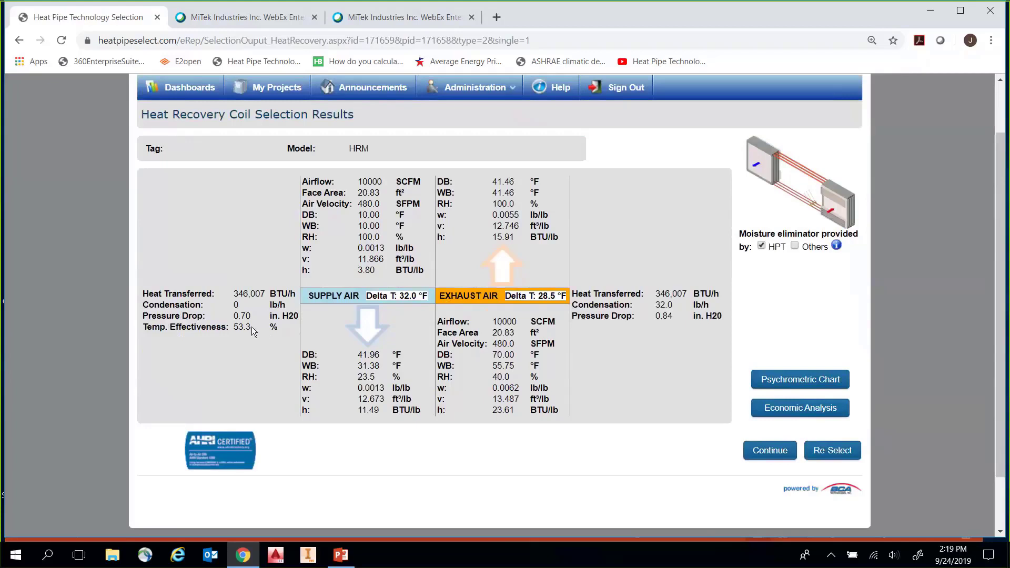
drag(257, 328, 235, 327)
drag(253, 316, 235, 315)
drag(423, 296, 399, 295)
click(610, 384)
scroll(643, 394, up, 2)
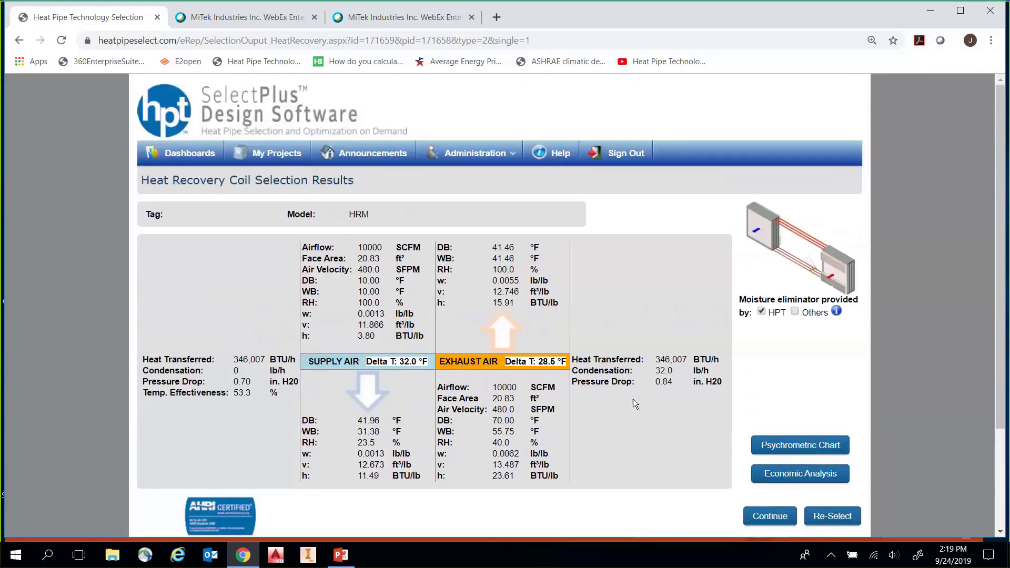
scroll(645, 371, down, 2)
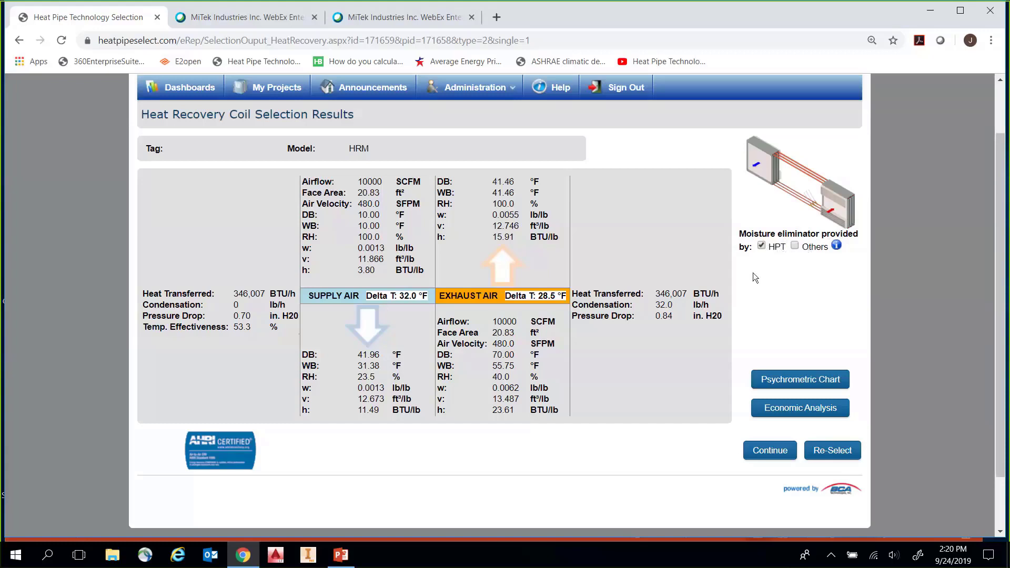
Step: Try having the moisture eliminator provided by Others, compare the exhaust pressure drop, and return the choice to HPT
click(795, 247)
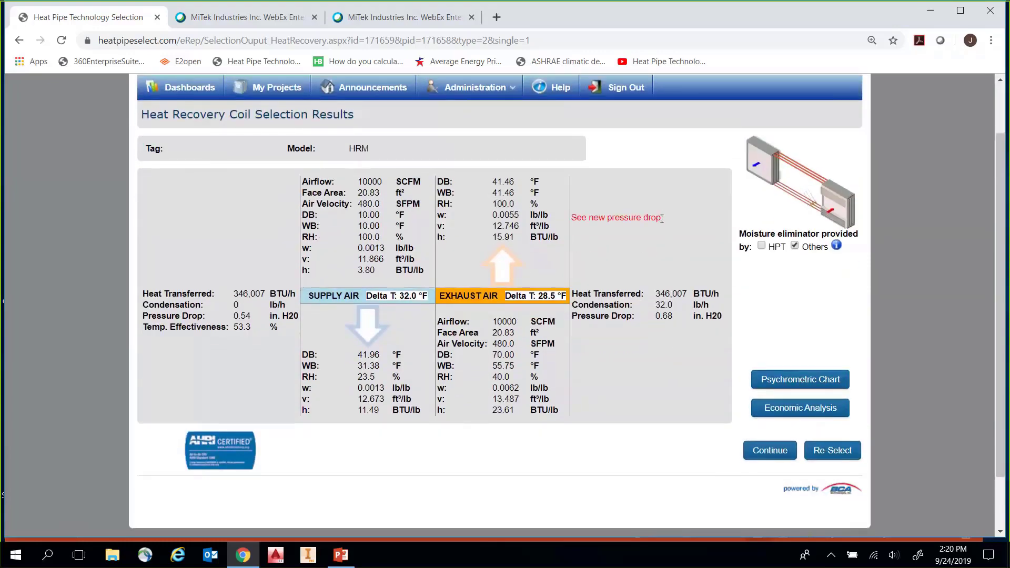
drag(663, 219, 571, 220)
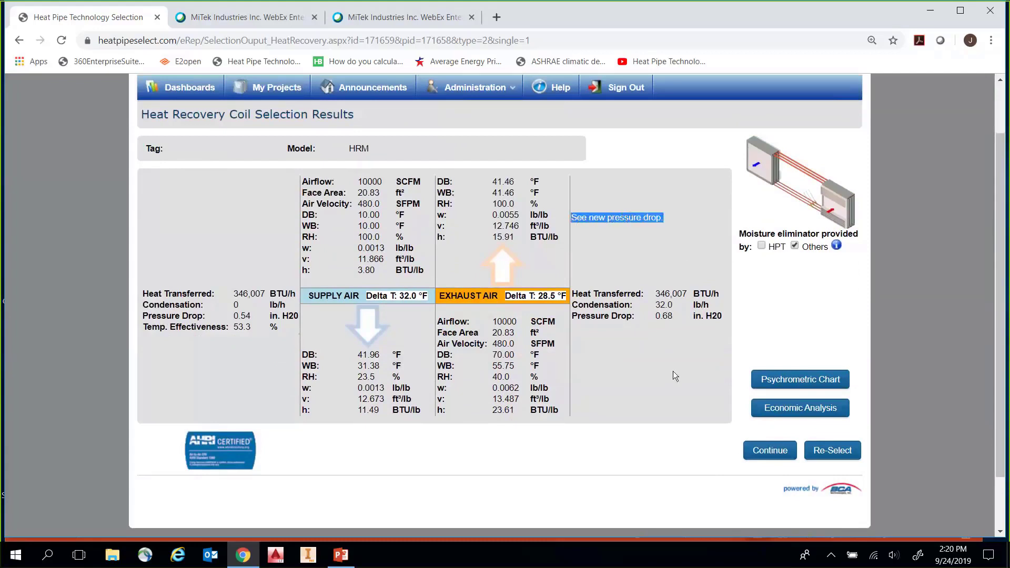
click(657, 365)
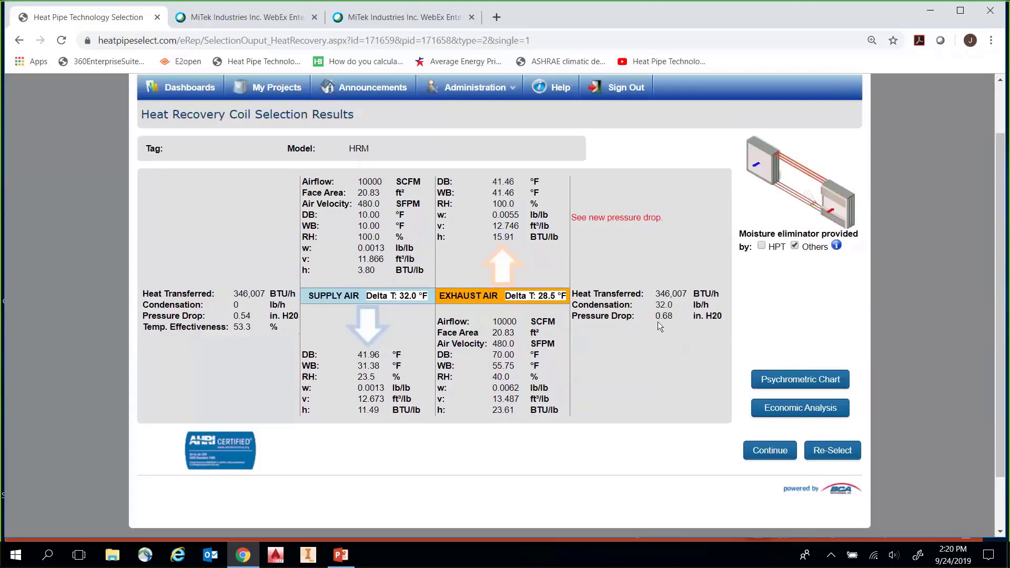
drag(672, 317, 663, 316)
click(762, 247)
scroll(699, 257, down, 3)
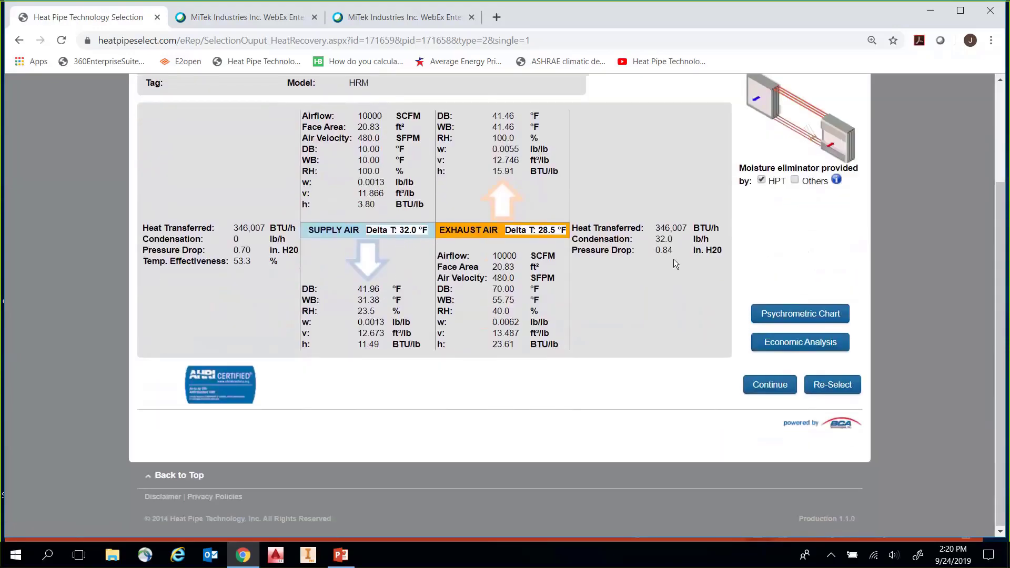
drag(674, 251, 663, 250)
click(605, 322)
Step: Accept the coil selection results and continue to the Drawing Selector
scroll(582, 307, up, 1)
scroll(390, 277, down, 1)
scroll(602, 371, up, 1)
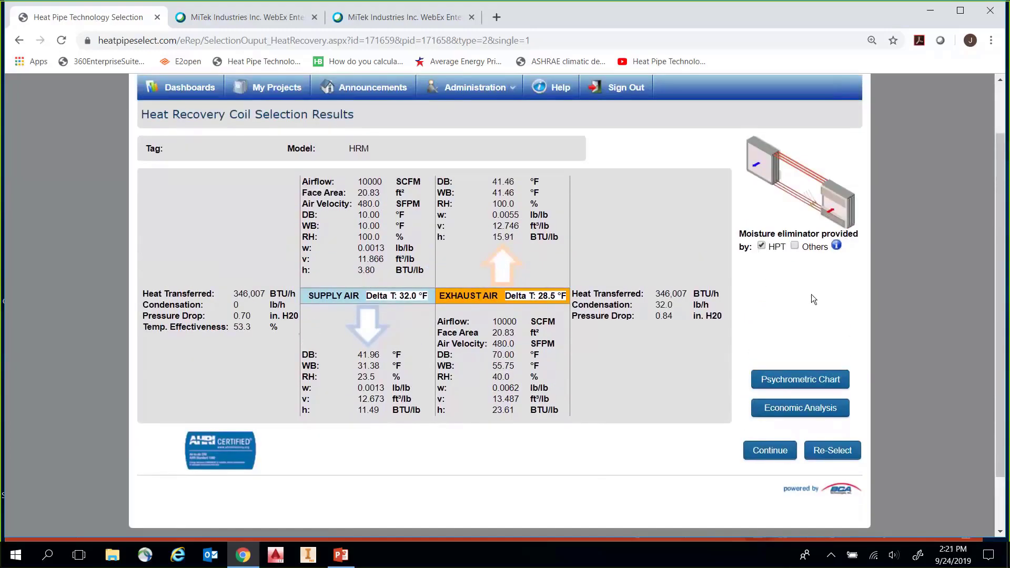
scroll(648, 325, down, 1)
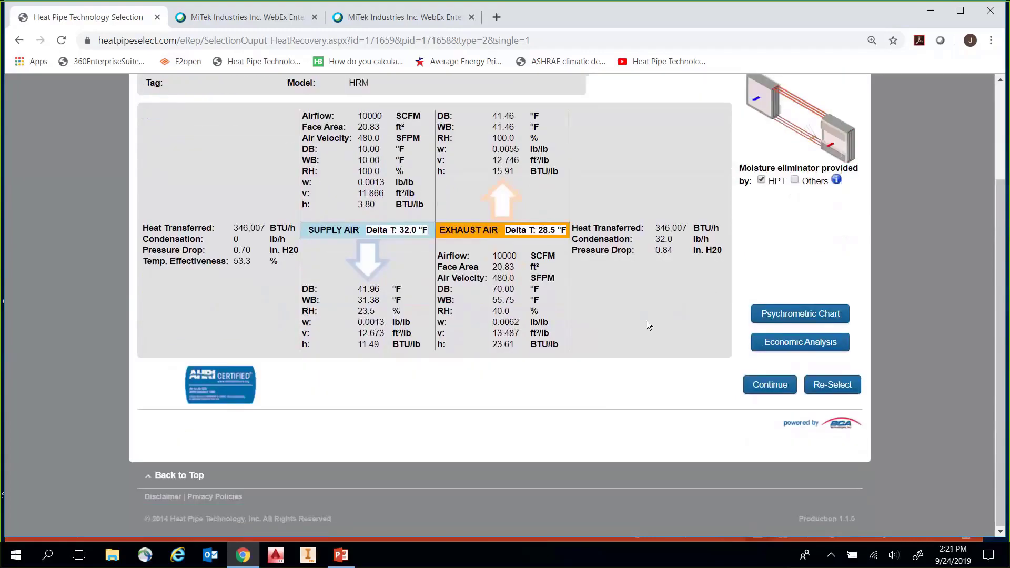
click(765, 385)
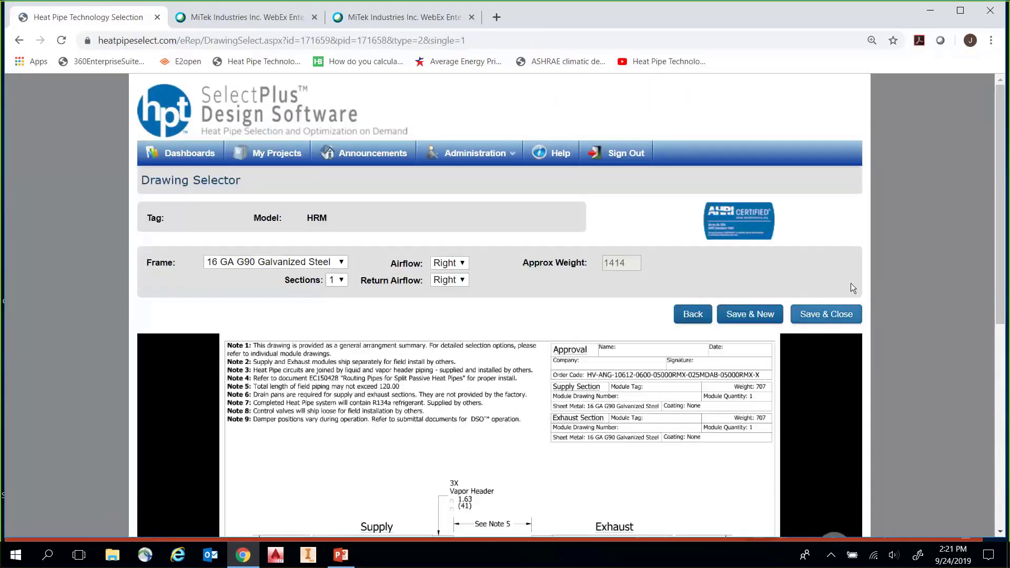
Step: Check the available frame materials and keep 16 GA G90 Galvanized Steel
scroll(523, 263, down, 1)
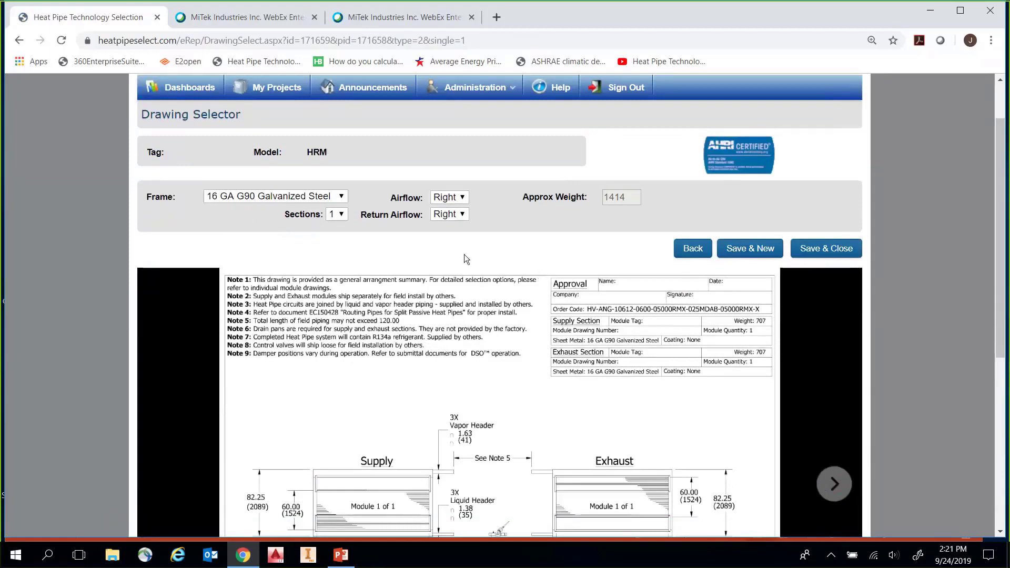
scroll(332, 247, down, 1)
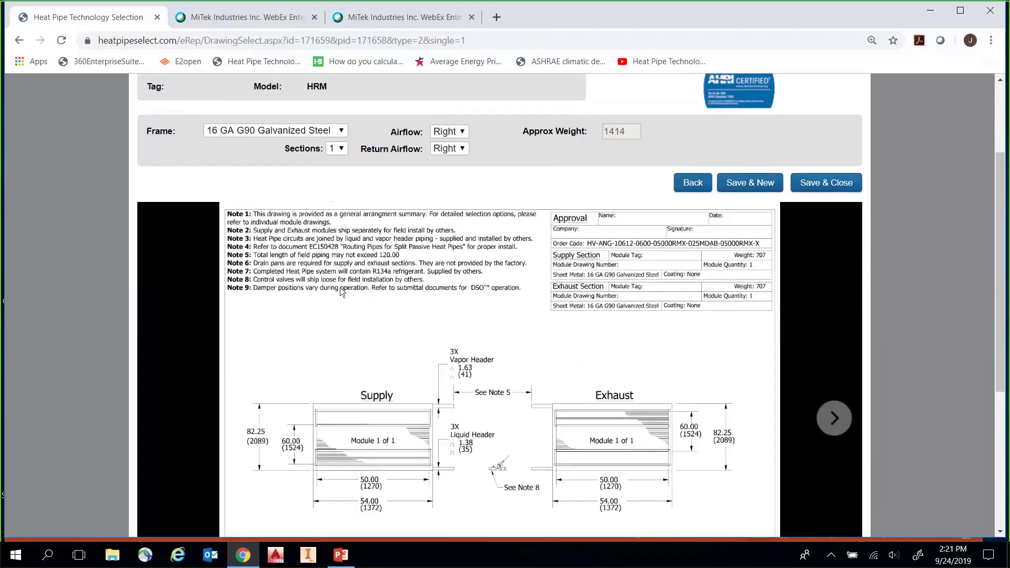
click(274, 132)
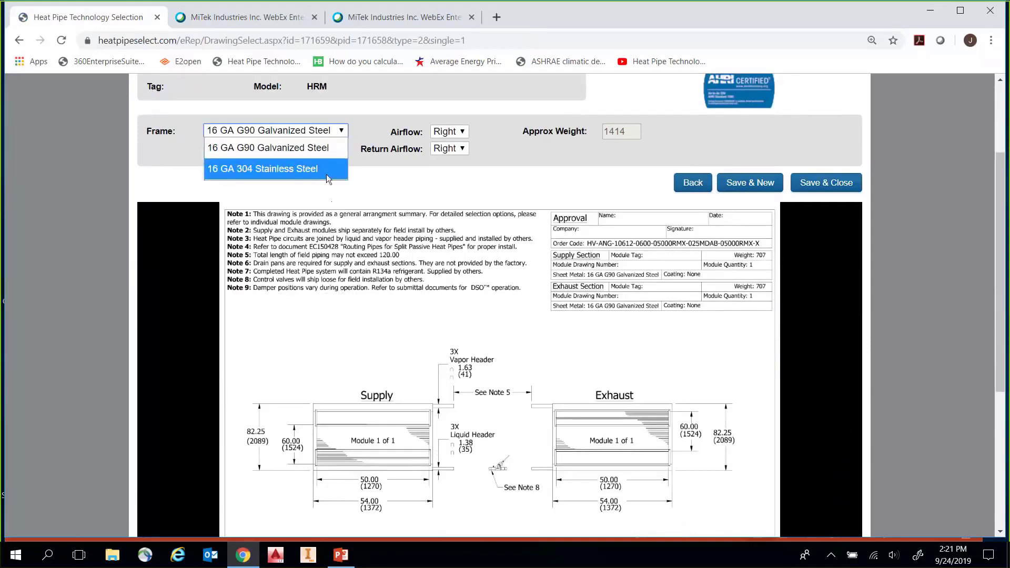
click(362, 173)
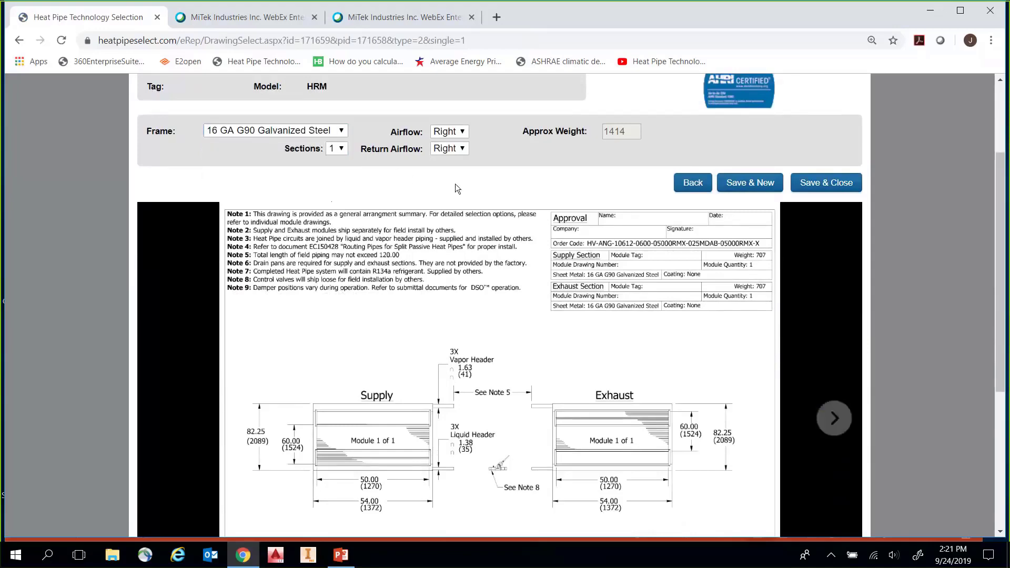
scroll(455, 184, down, 1)
scroll(458, 189, up, 2)
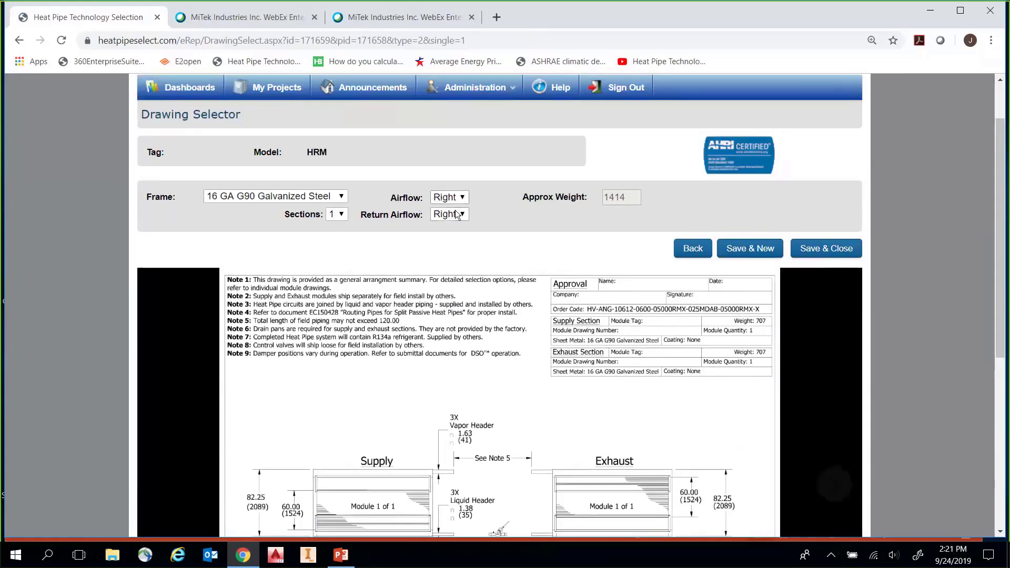
Step: Examine the general arrangement drawing of the supply and exhaust modules, and bring up the supply module drawing
scroll(489, 229, down, 1)
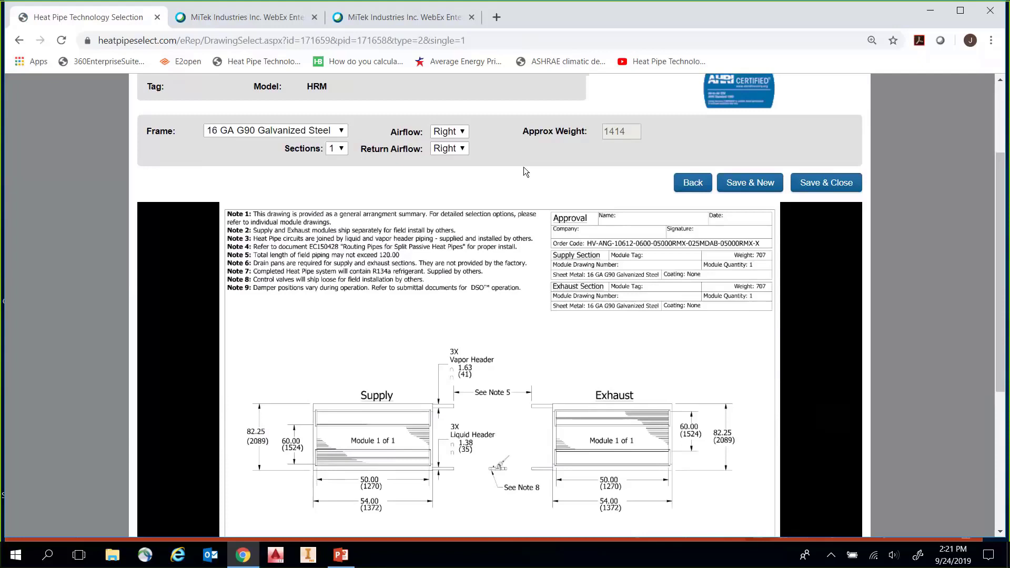
scroll(472, 143, down, 1)
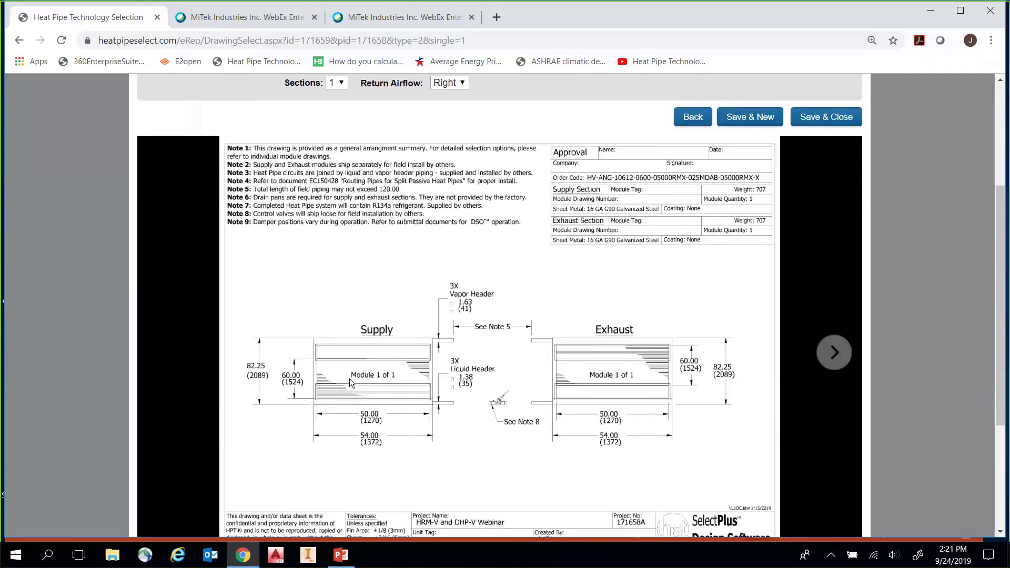
scroll(383, 305, down, 1)
scroll(376, 271, down, 1)
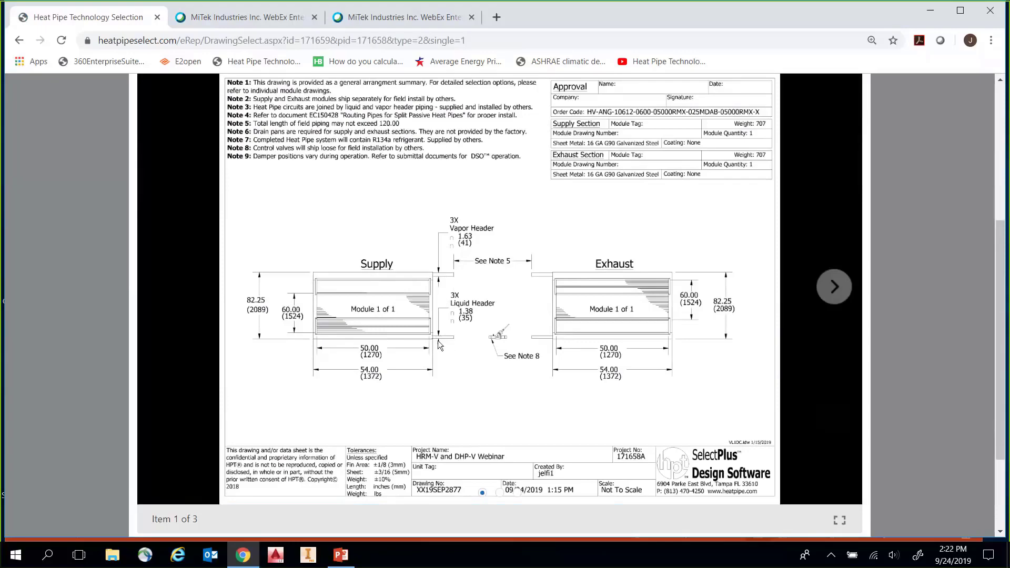
scroll(465, 292, up, 3)
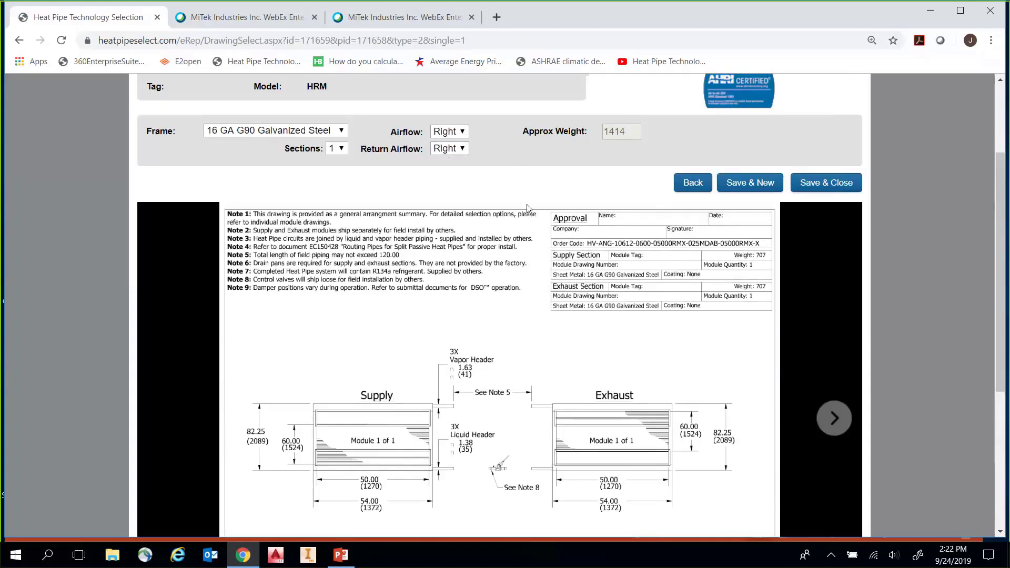
scroll(513, 167, down, 2)
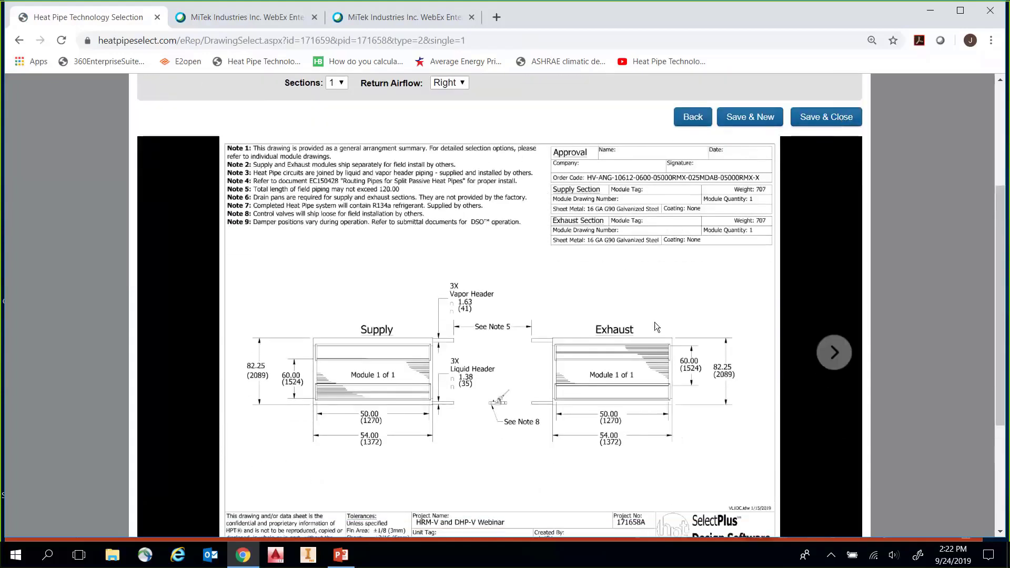
scroll(675, 332, down, 1)
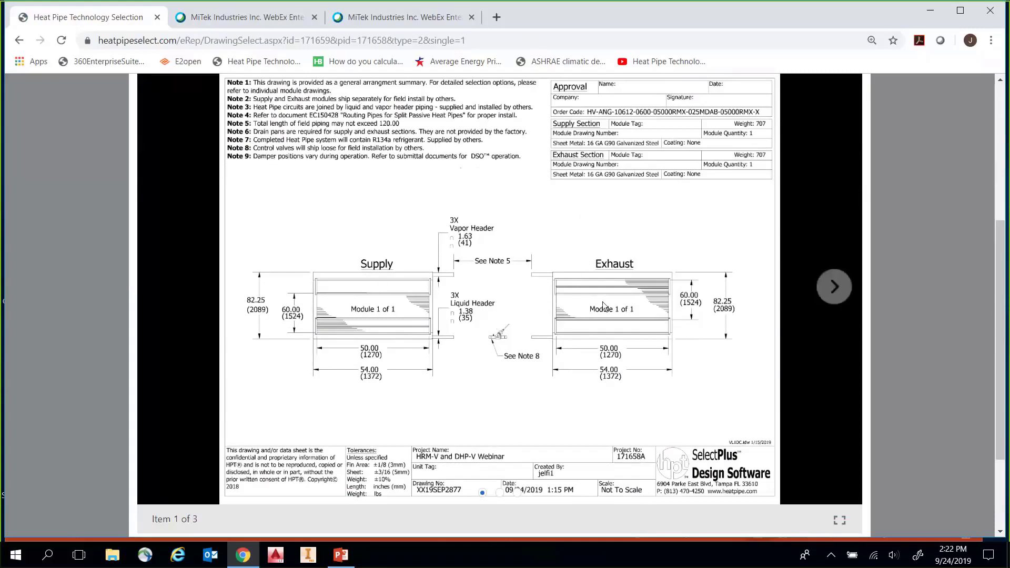
click(836, 288)
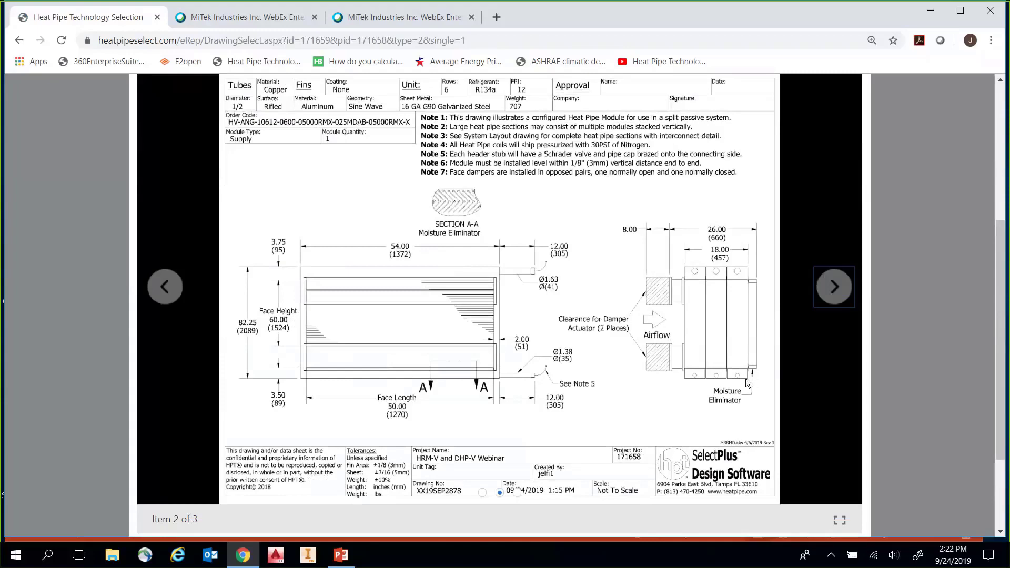
Step: Examine the supply module drawing with its moisture eliminator section, and view the exhaust module drawing
scroll(577, 325, up, 1)
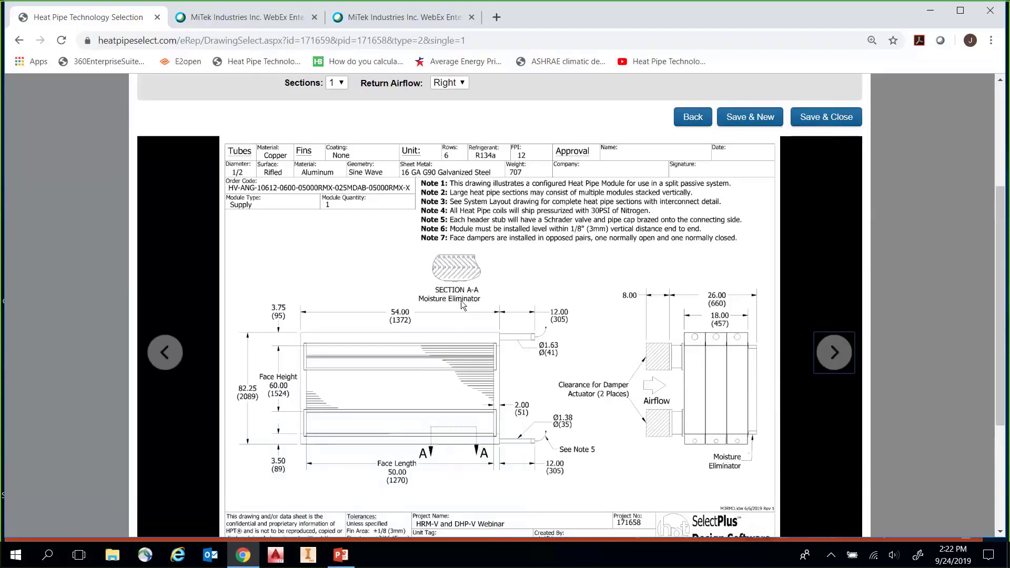
scroll(453, 337, down, 3)
scroll(453, 336, up, 3)
scroll(771, 310, down, 2)
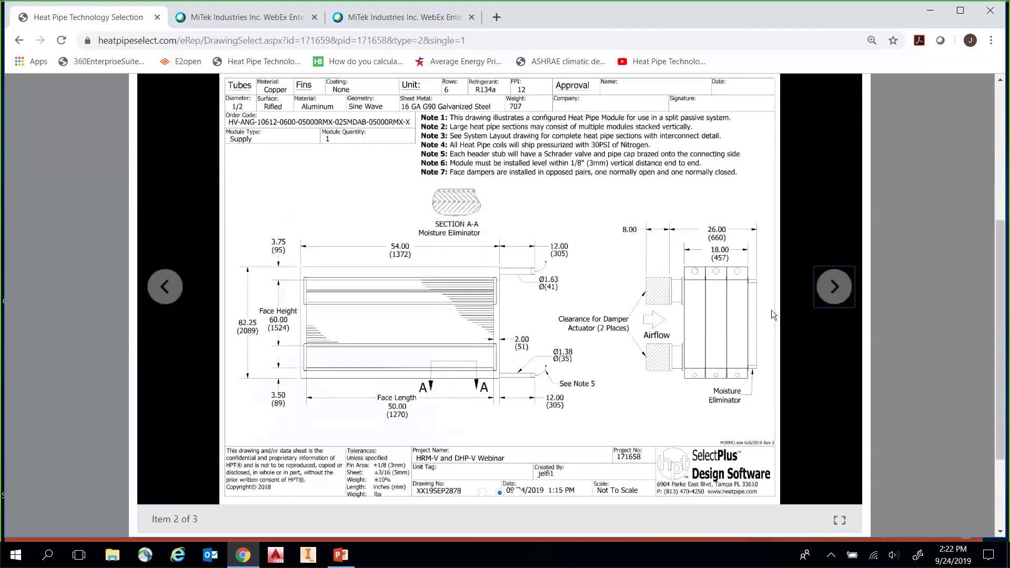
click(832, 288)
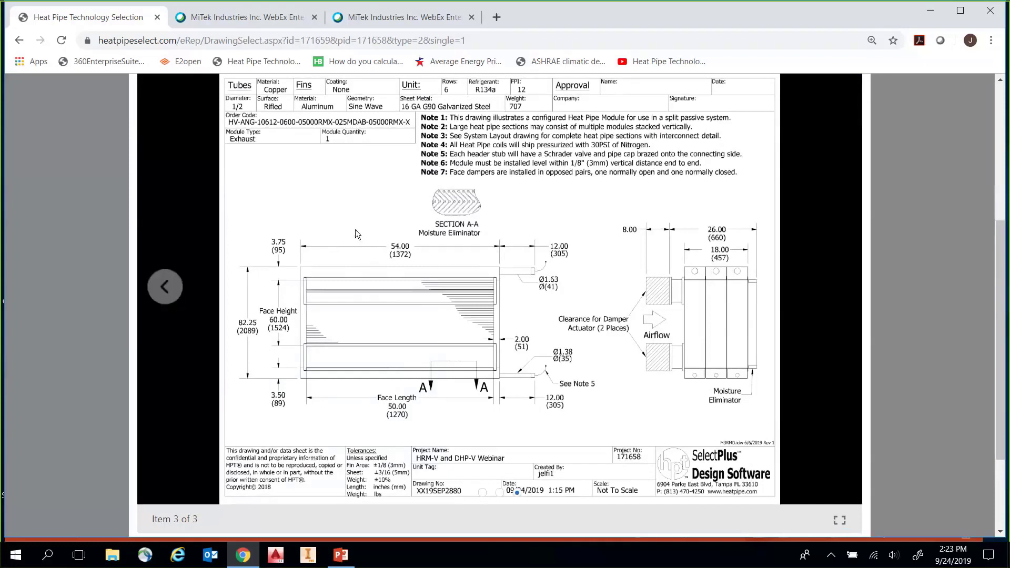
scroll(253, 342, up, 1)
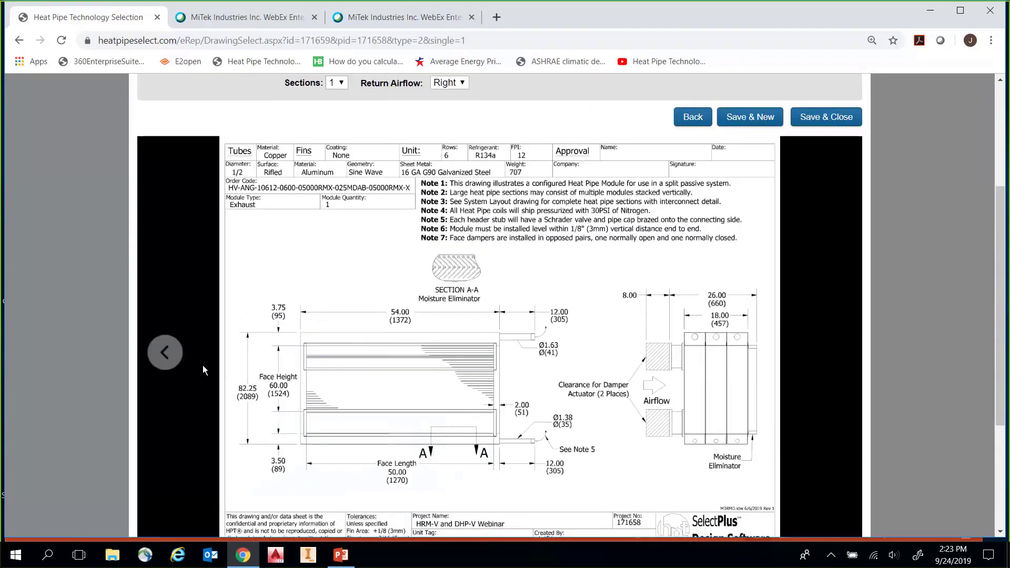
scroll(324, 311, down, 2)
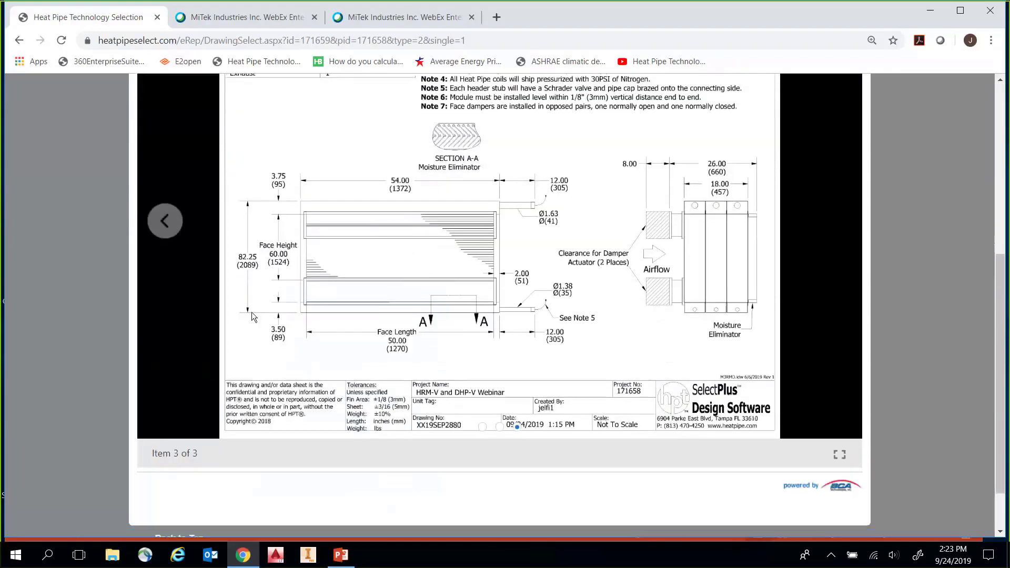
Step: Return to the general arrangement drawing, and save and close the HRM drawing selection
click(162, 233)
click(166, 223)
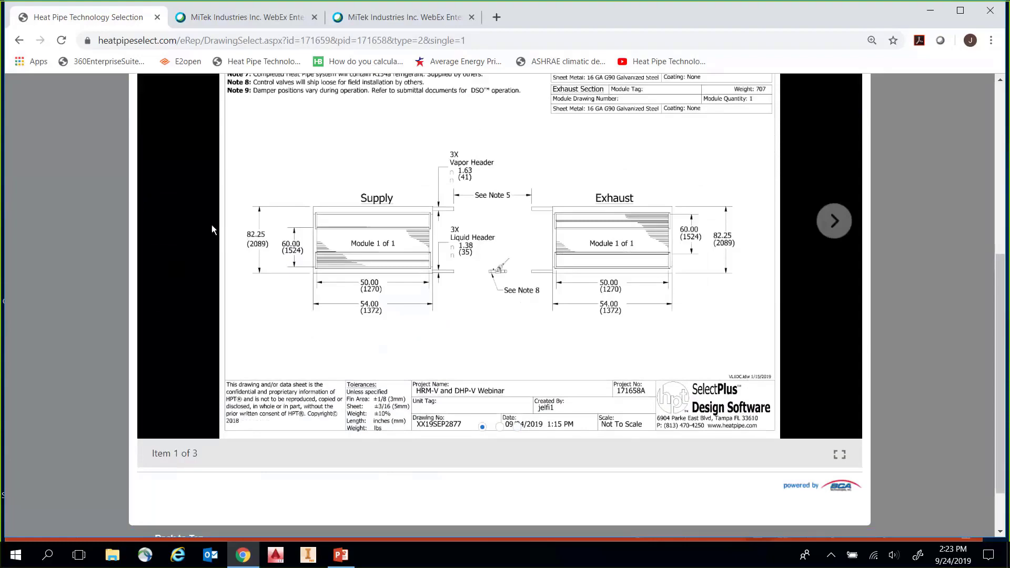
scroll(682, 351, up, 3)
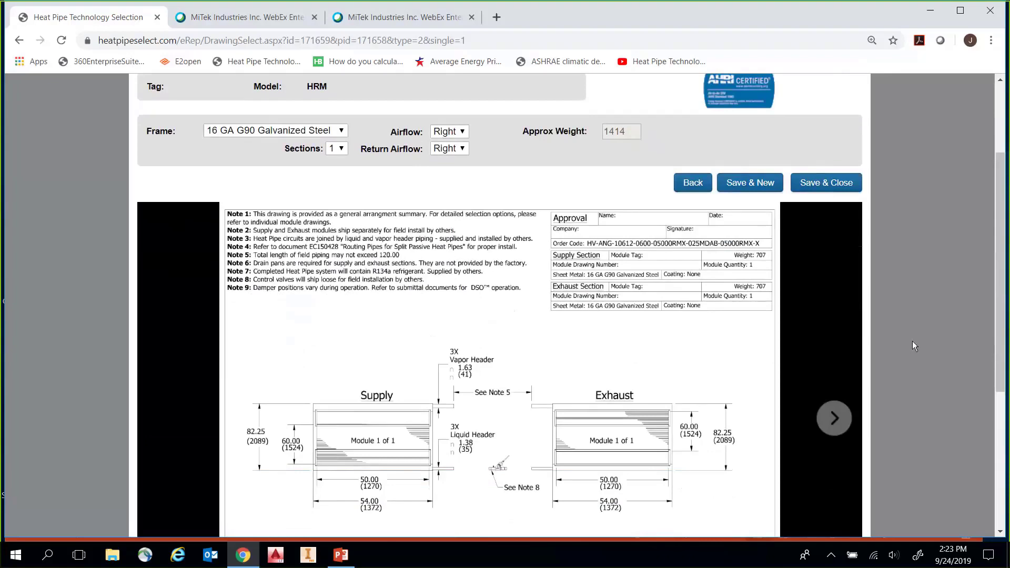
scroll(912, 341, down, 1)
scroll(912, 341, up, 3)
scroll(895, 349, up, 1)
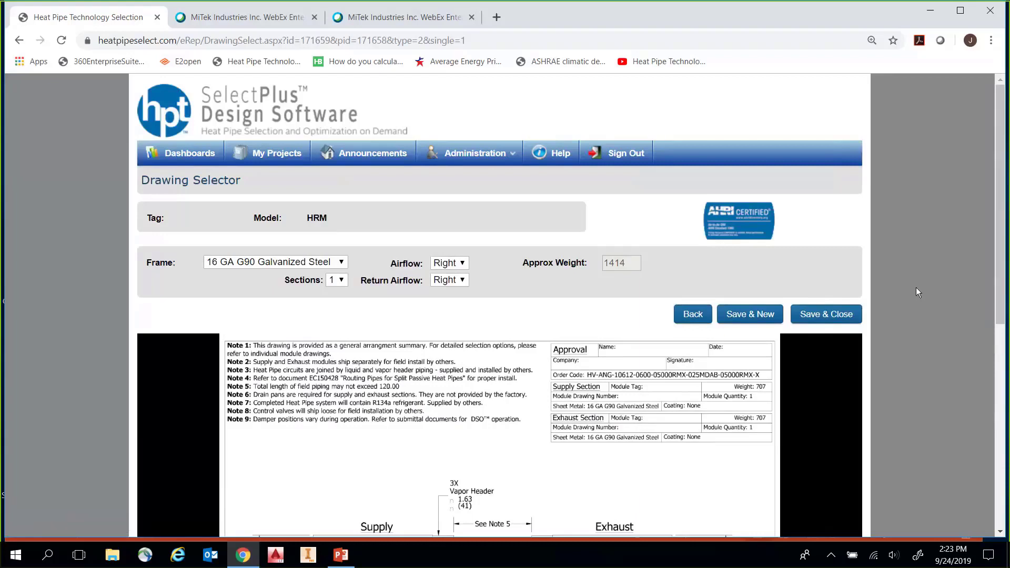
click(828, 318)
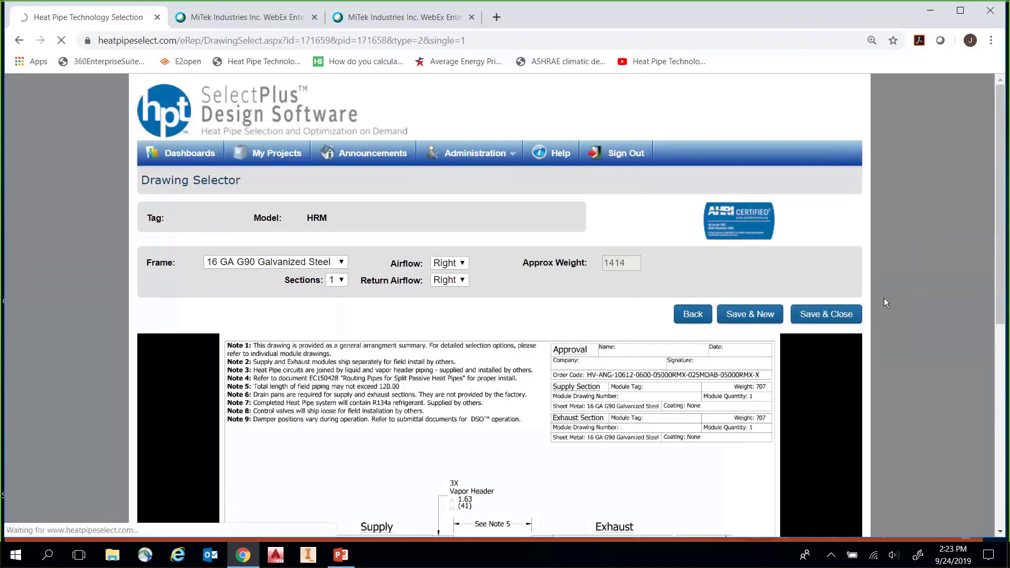
click(831, 319)
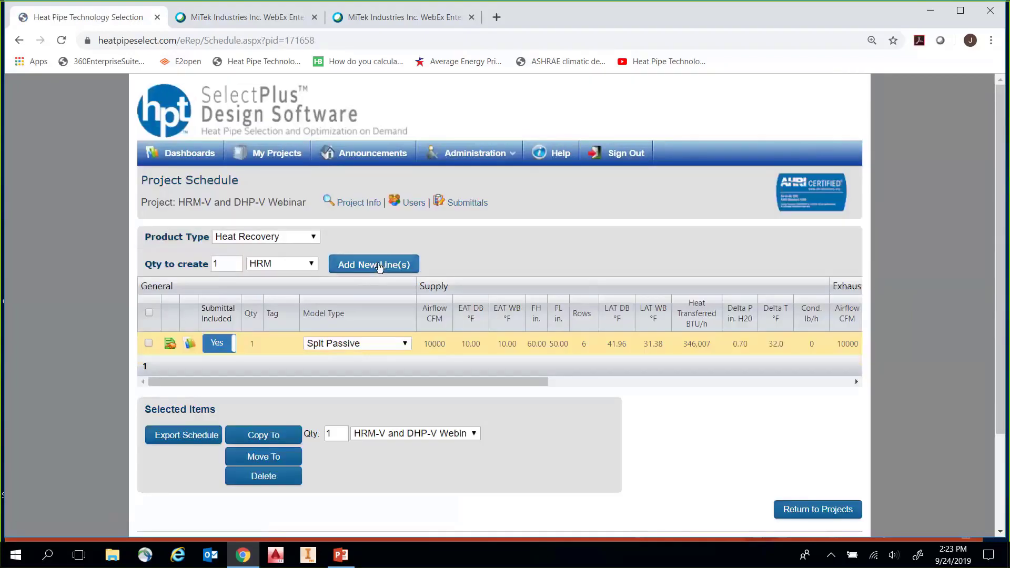
Step: Add one new HRM heat recovery line to the project schedule and set its type to Split Passive, leaving the tag blank
click(379, 266)
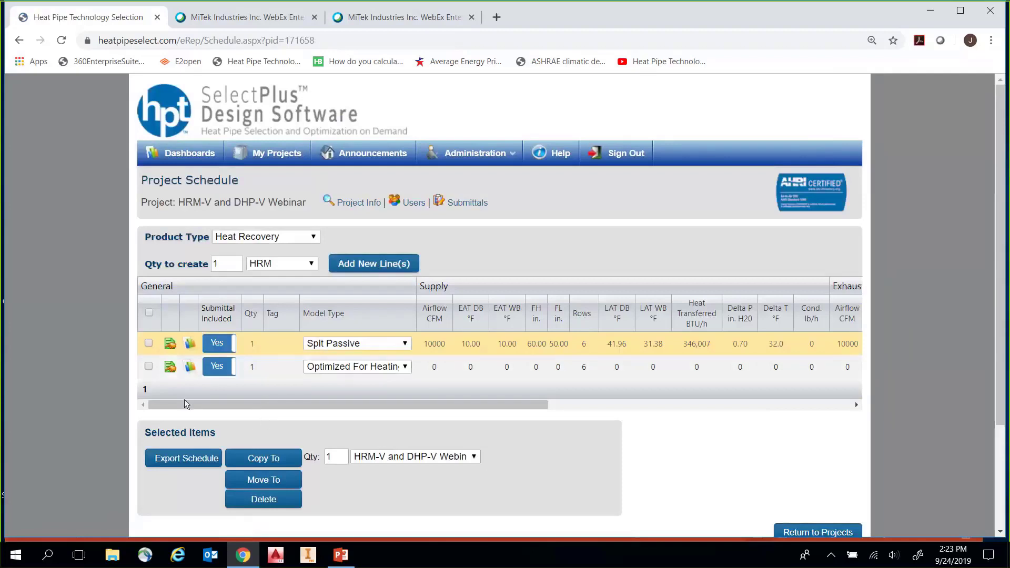
click(170, 368)
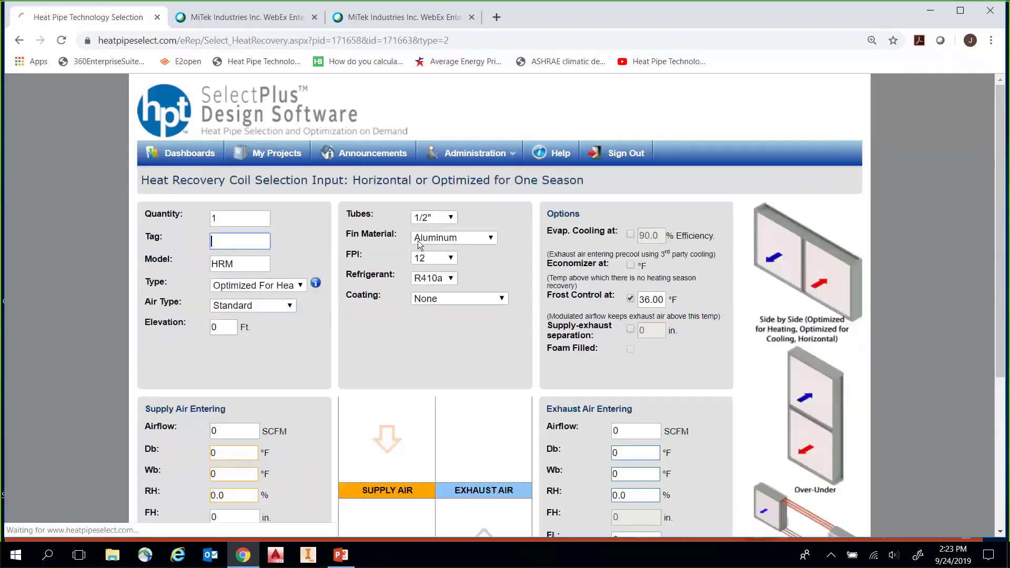
text(s)
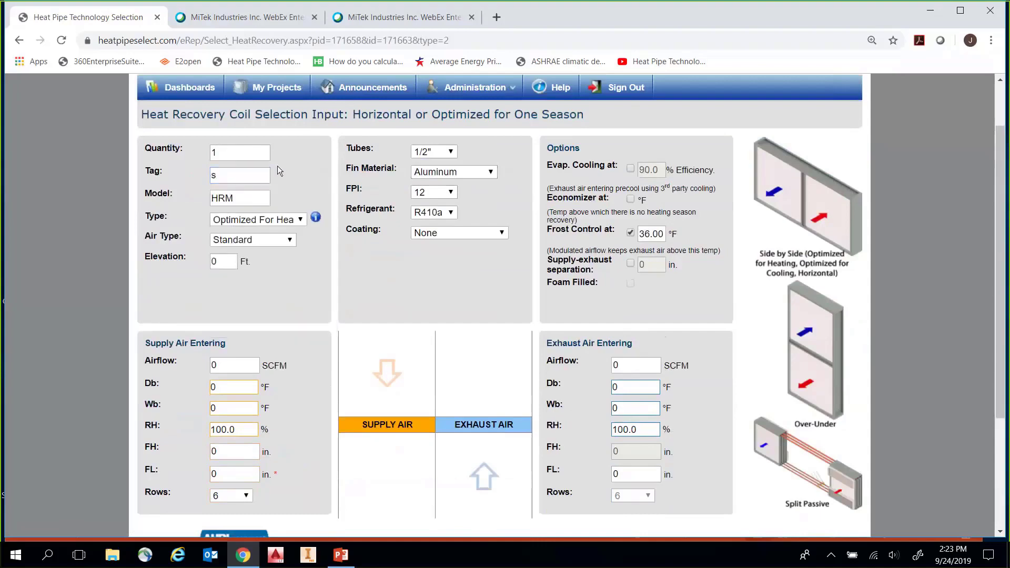
double_click(260, 171)
key(BackSpace)
click(267, 220)
click(256, 319)
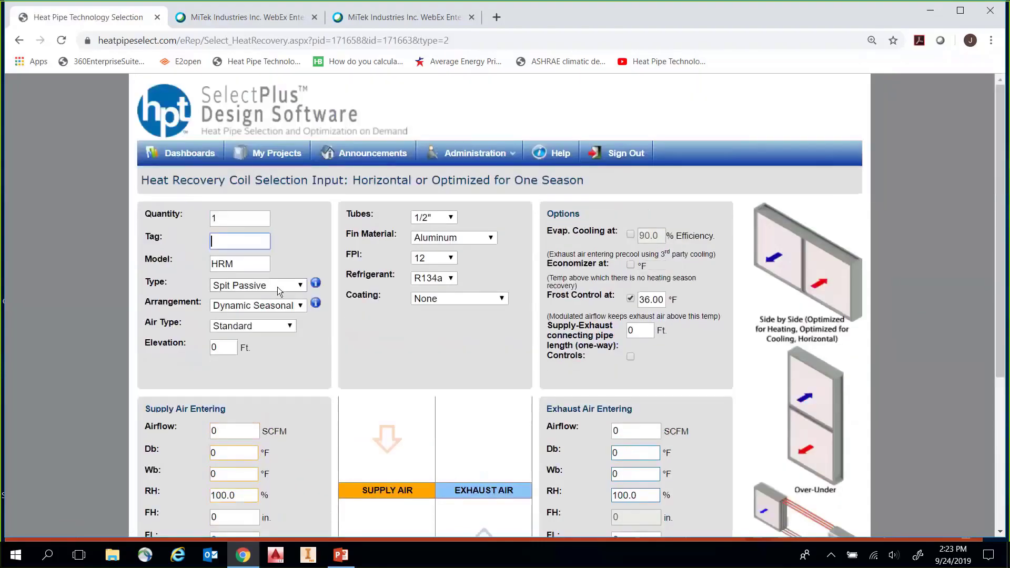
Step: Set the split passive arrangement to Optimized For Heating with a vertical offset of 25% of FH
click(280, 306)
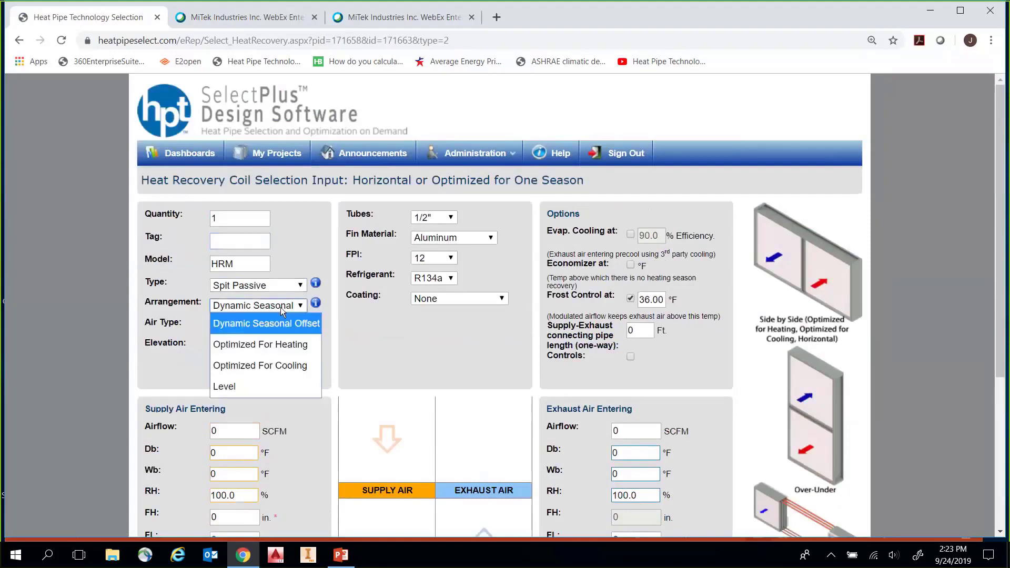
click(277, 345)
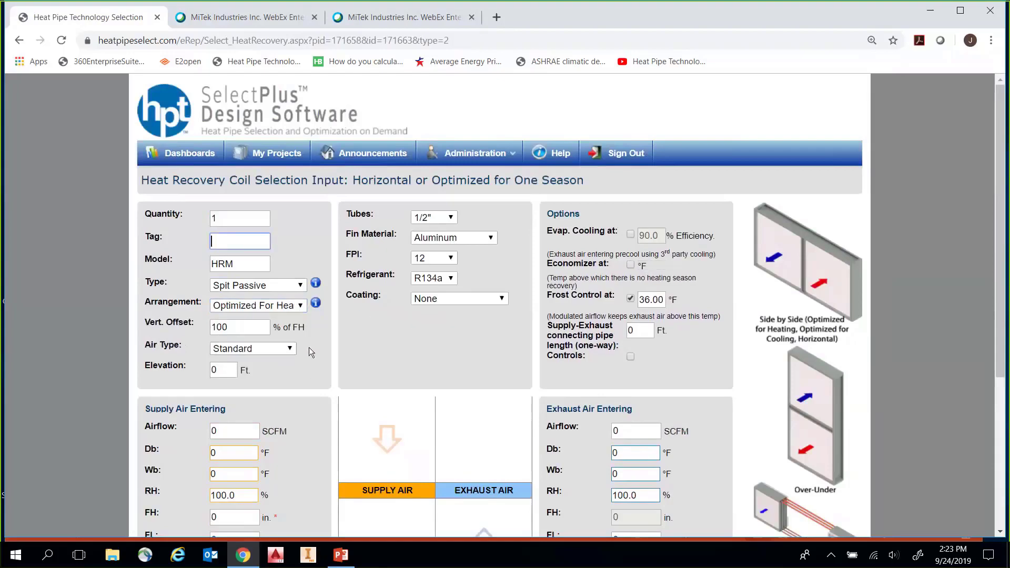
scroll(317, 305, down, 1)
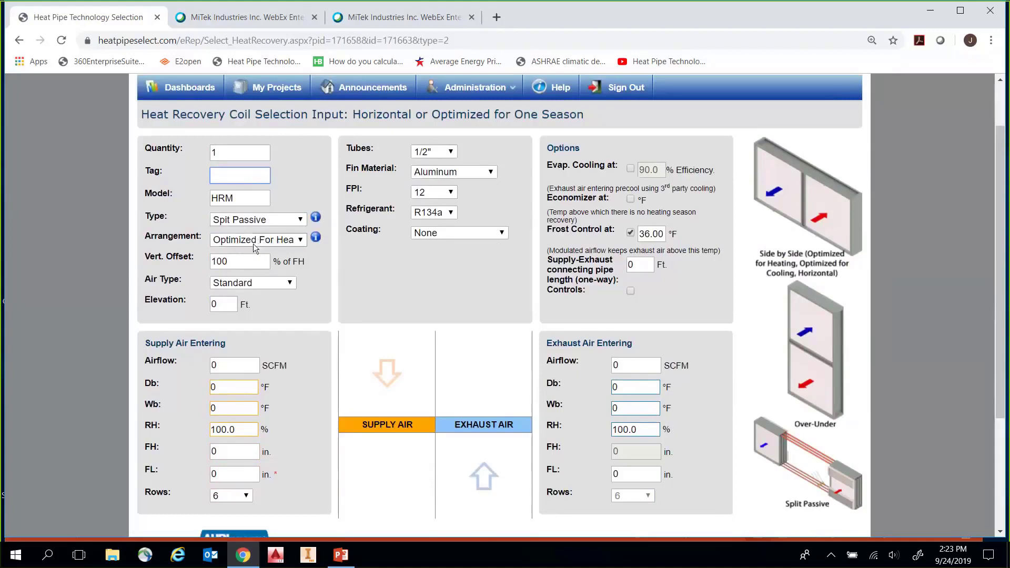
click(219, 260)
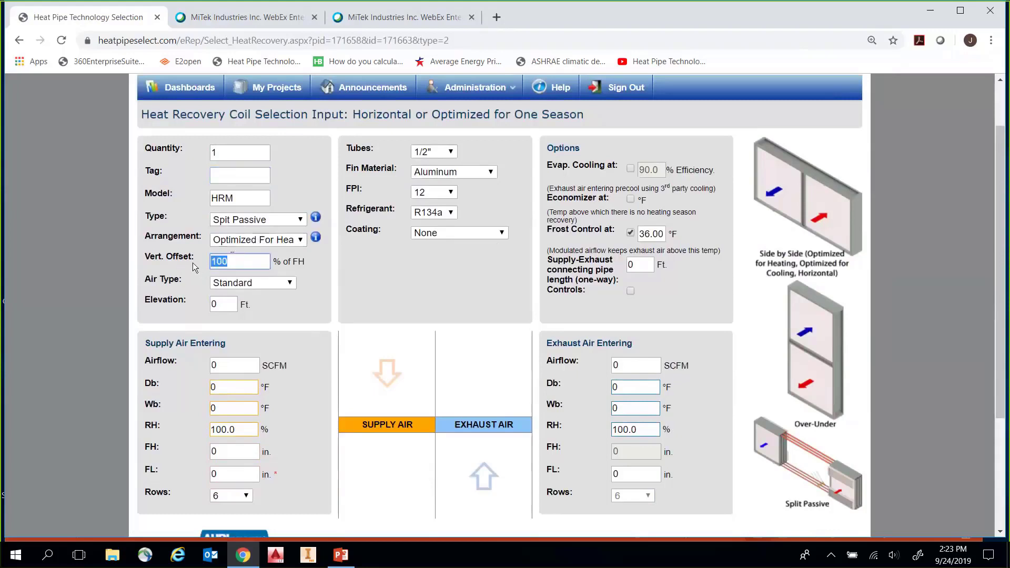
click(246, 263)
double_click(247, 263)
scroll(325, 257, down, 2)
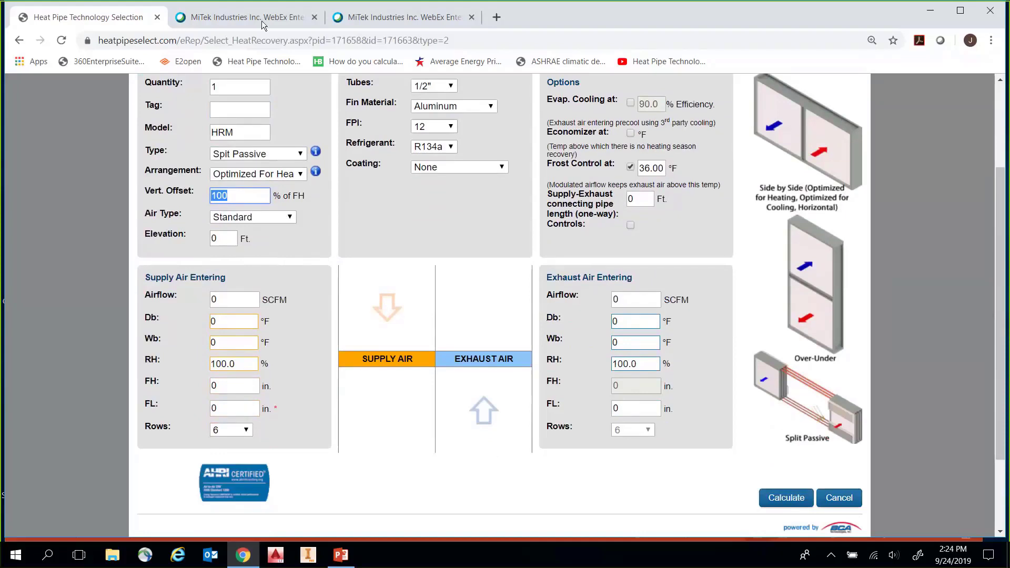
click(247, 191)
double_click(248, 191)
text(25)
scroll(303, 263, up, 2)
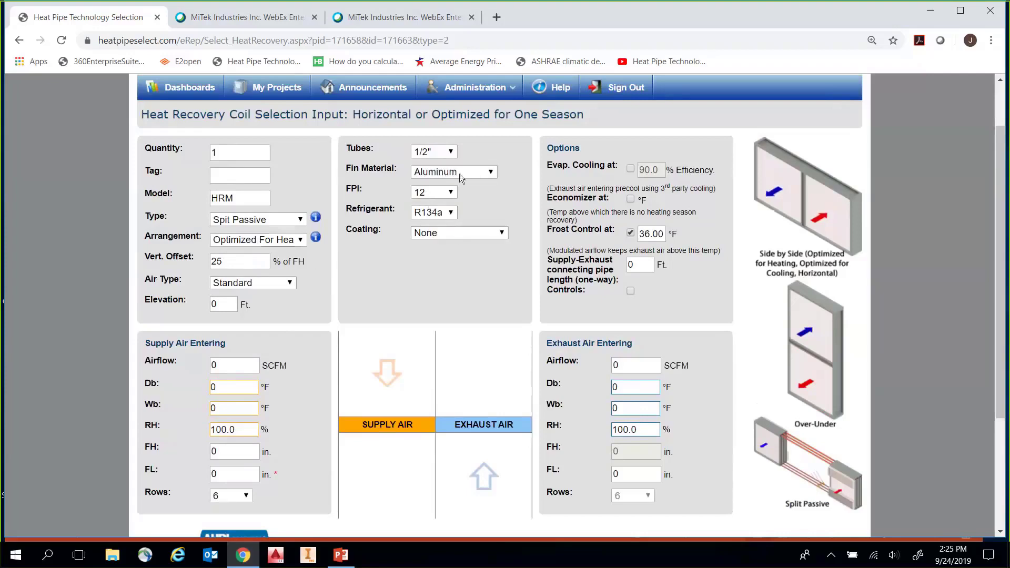
Step: Set the one-way supply-exhaust connecting pipe length to 120 ft
scroll(519, 254, down, 1)
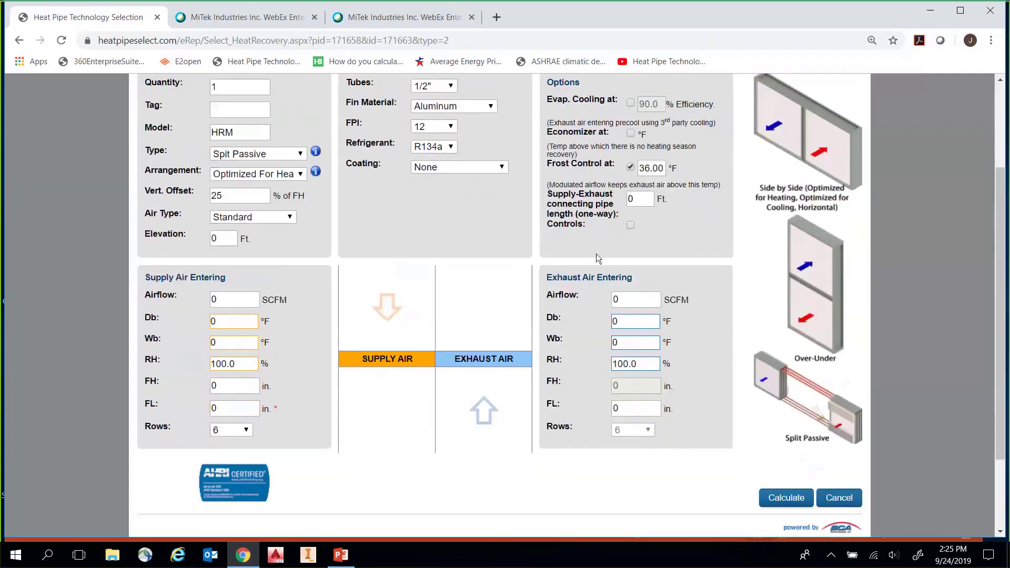
double_click(639, 199)
text(120)
Step: Set the supply air entering to 20000 SCFM with 10 °F dry bulb and 10 °F wet bulb
double_click(237, 297)
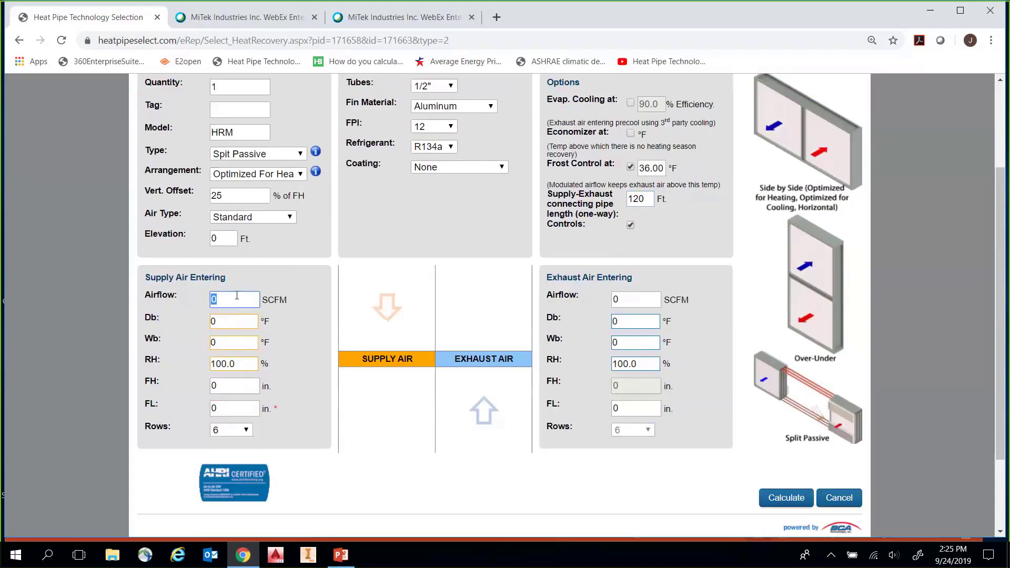
text(20000)
key(Tab)
text(10)
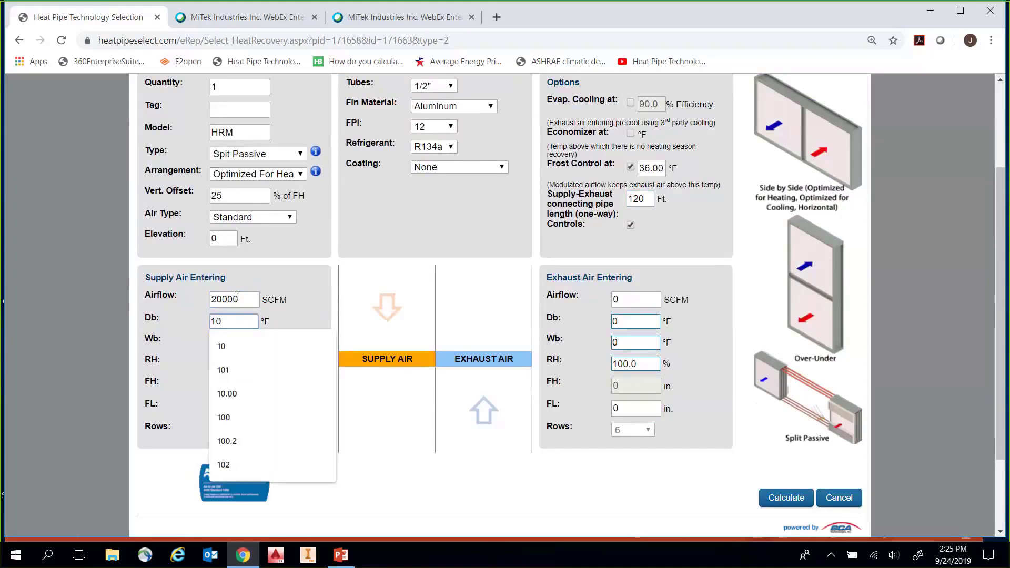
key(Tab)
text(10)
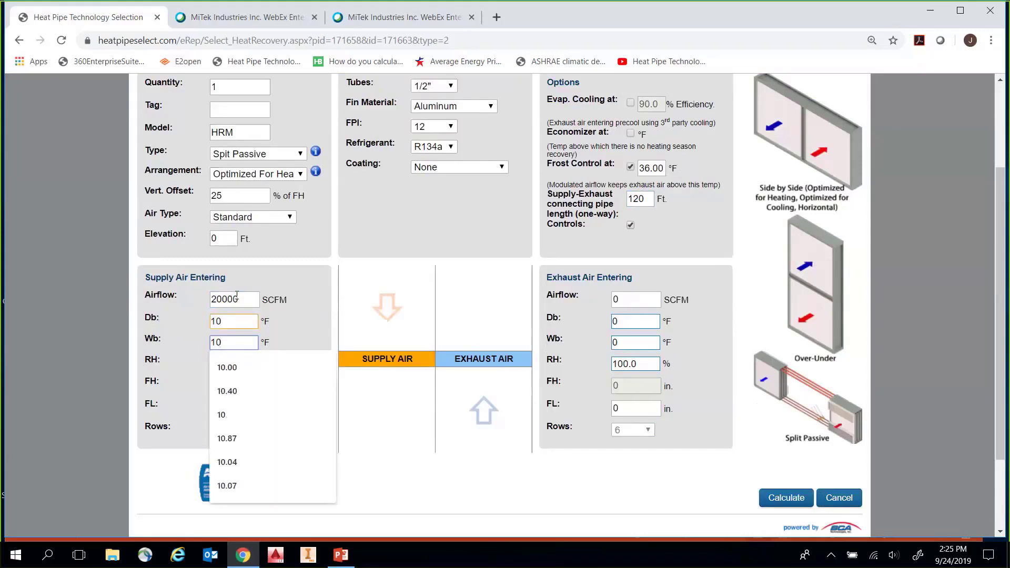
key(Tab)
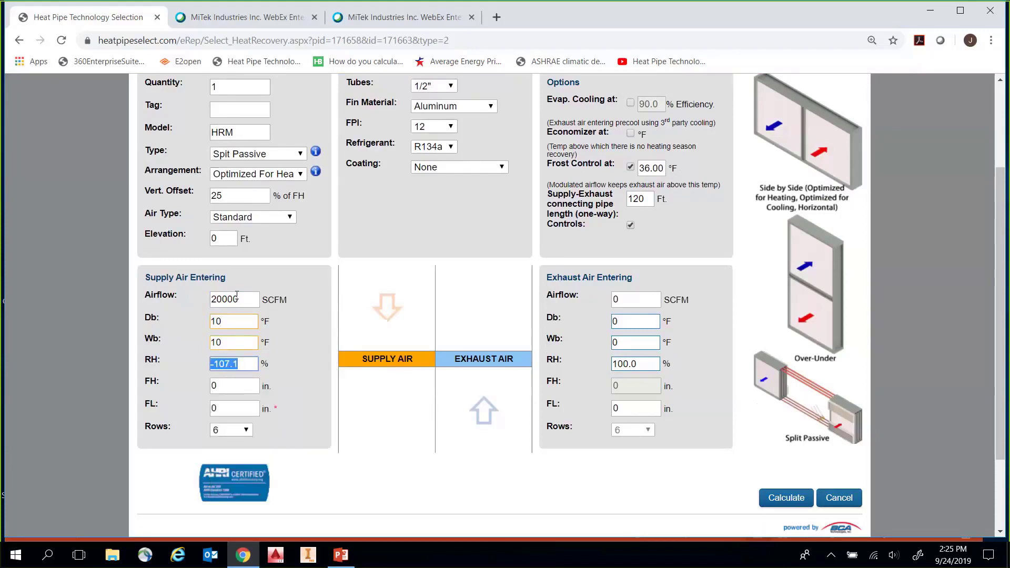
key(Tab)
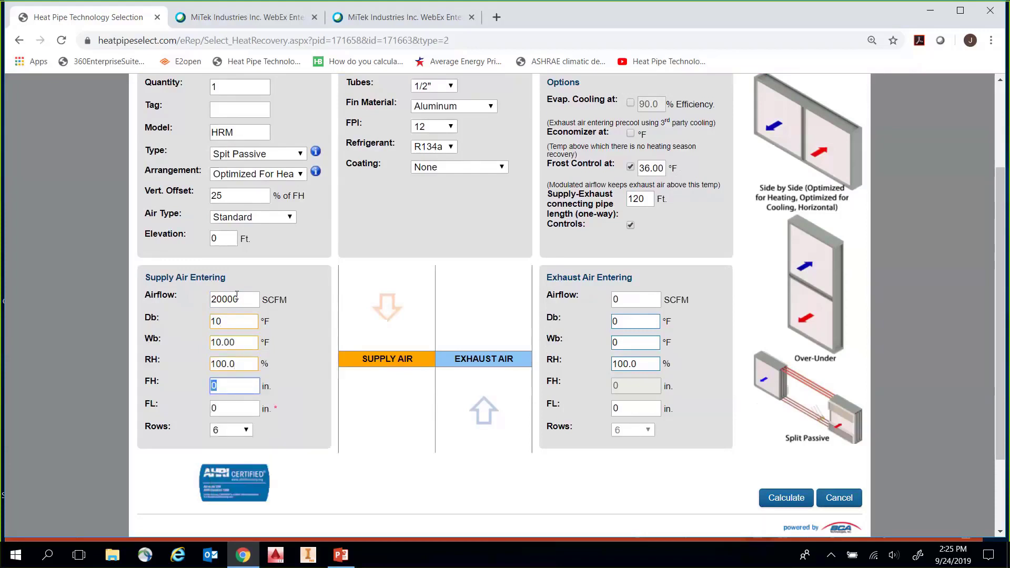
Step: Set the supply coil's face height and face length to 75 in. each
text(75)
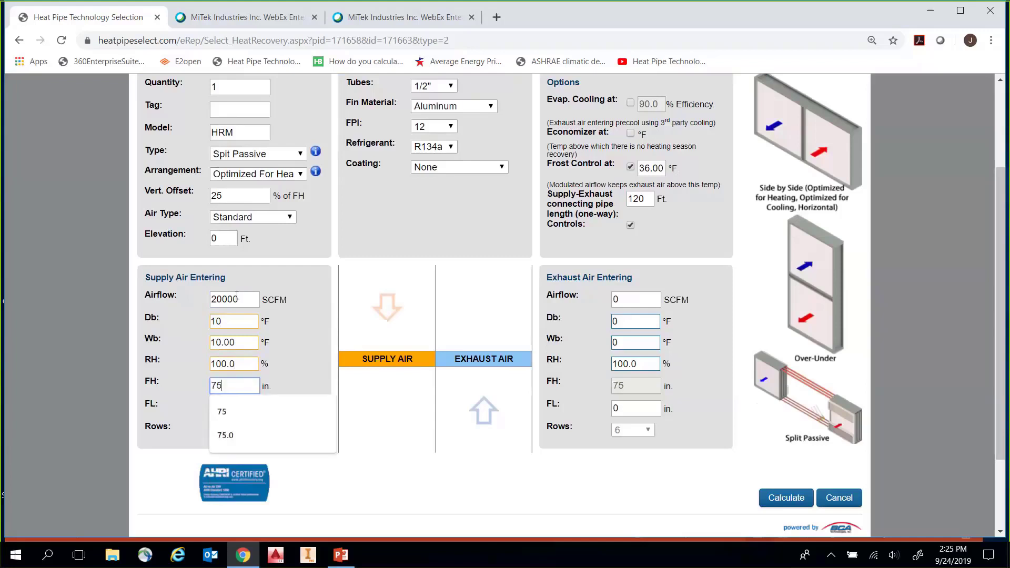
click(300, 267)
scroll(243, 344, down, 1)
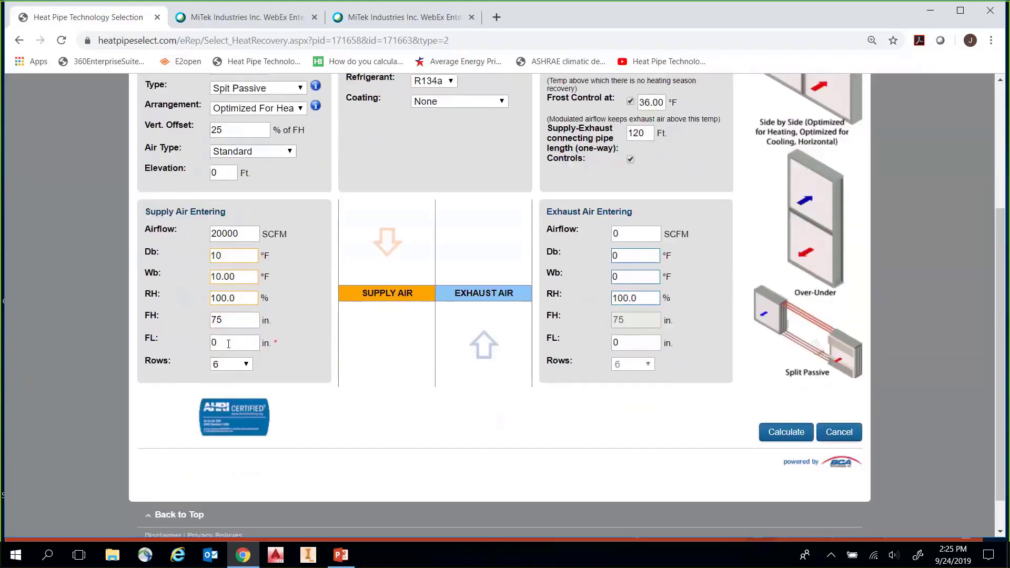
click(230, 342)
double_click(231, 342)
text(75)
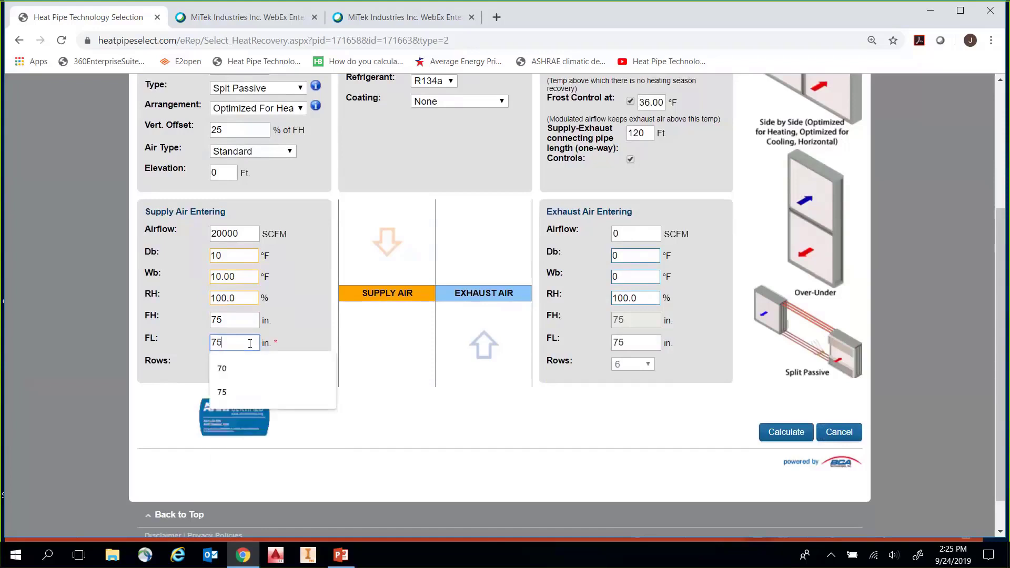
click(280, 386)
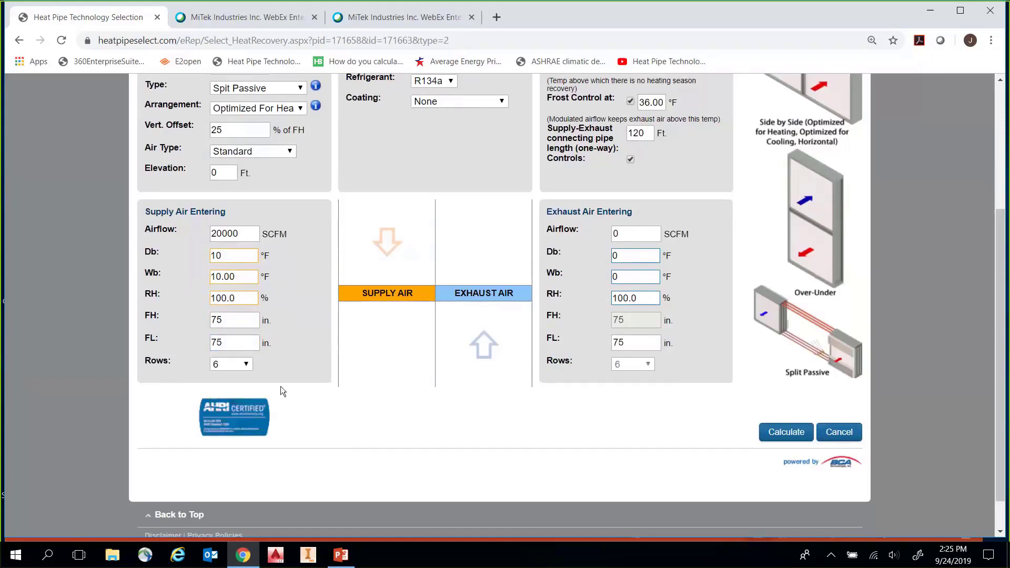
Step: Set the exhaust air entering to 20000 SCFM, 70 °F dry bulb and 40% relative humidity, and calculate the coil selection
double_click(630, 240)
text(20000)
key(Tab)
text(70)
key(Tab)
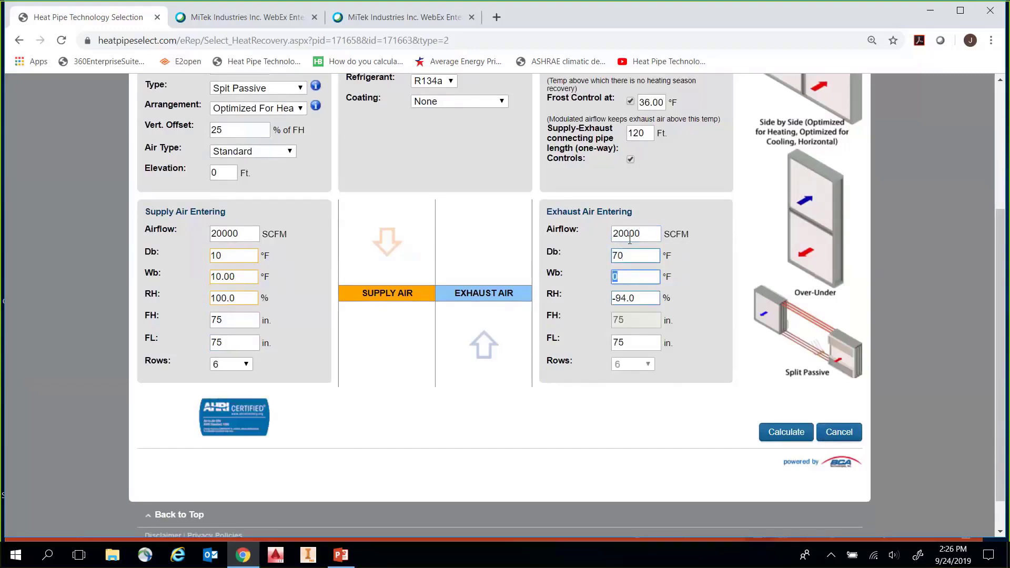
key(Tab)
key(Tab)
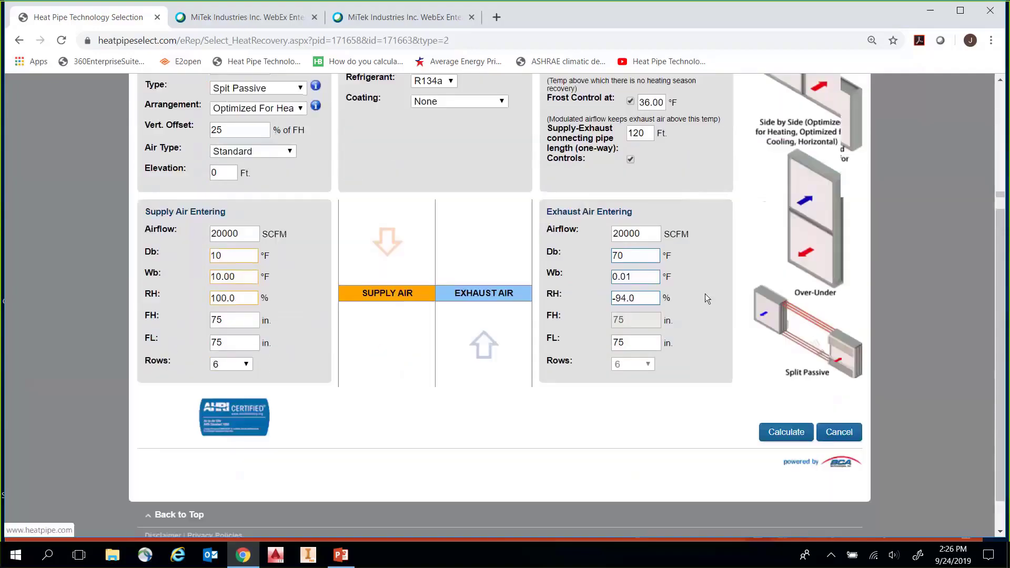
triple_click(651, 298)
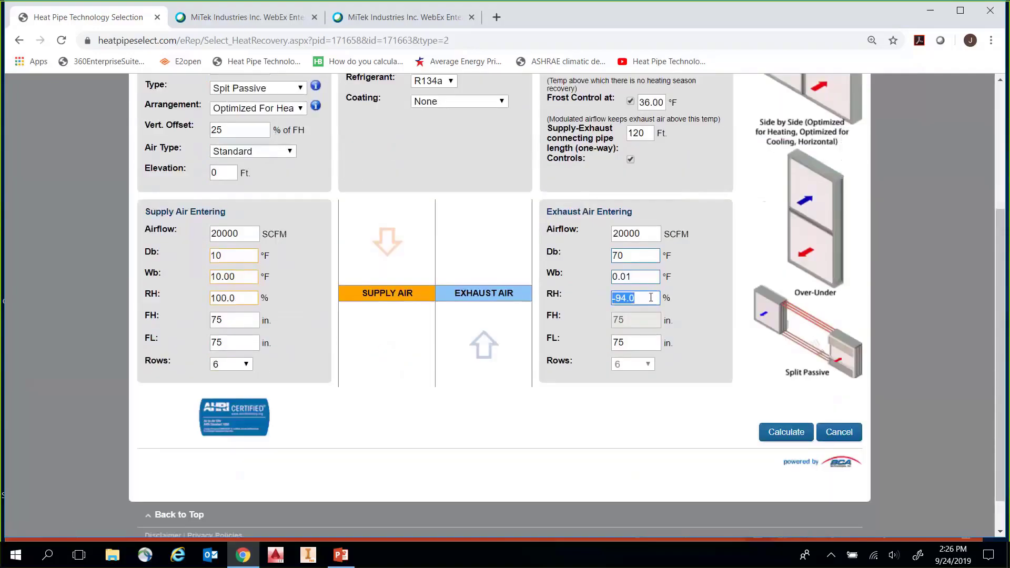
text(40)
key(Tab)
scroll(736, 369, down, 1)
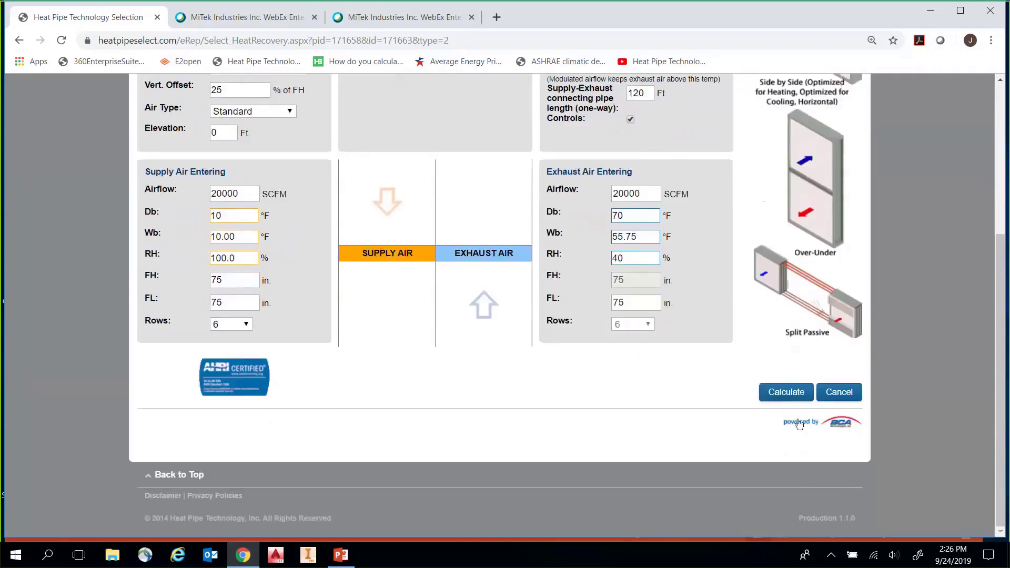
click(778, 399)
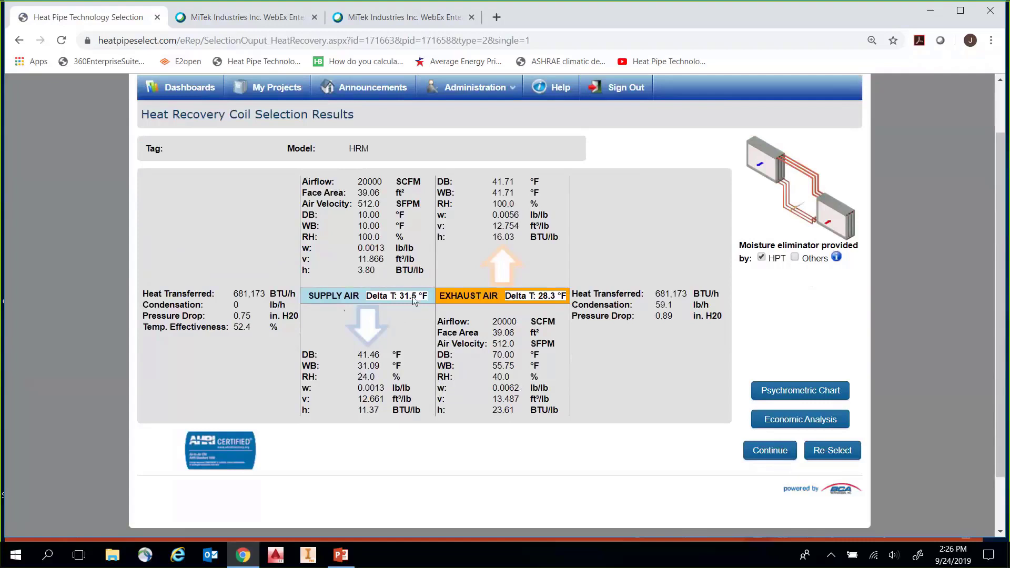
Step: Set the moisture eliminator to be provided by Others and continue to the drawing selector
scroll(605, 353, down, 2)
scroll(799, 221, up, 2)
click(795, 258)
scroll(670, 304, down, 2)
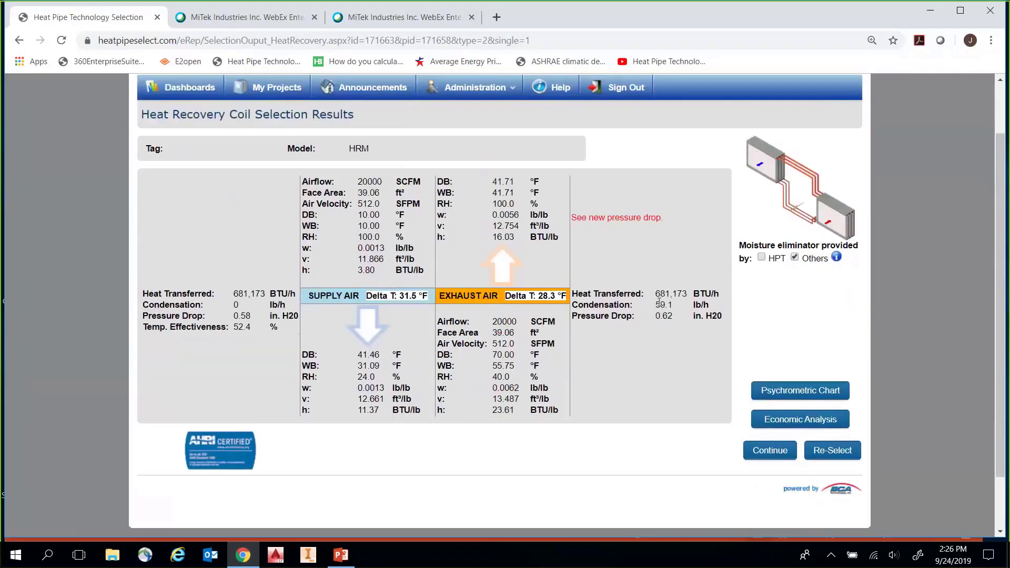
scroll(664, 300, down, 2)
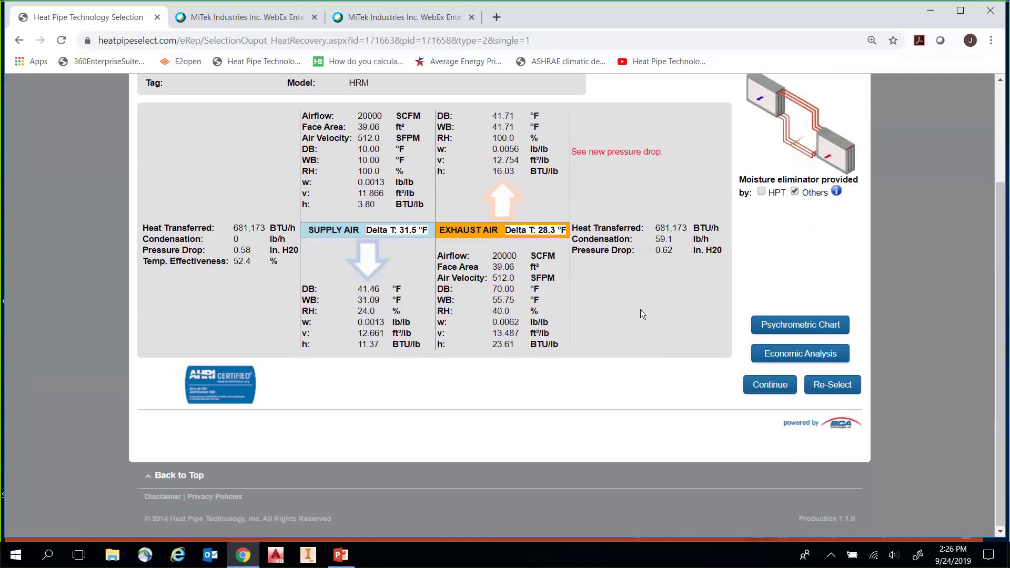
click(771, 387)
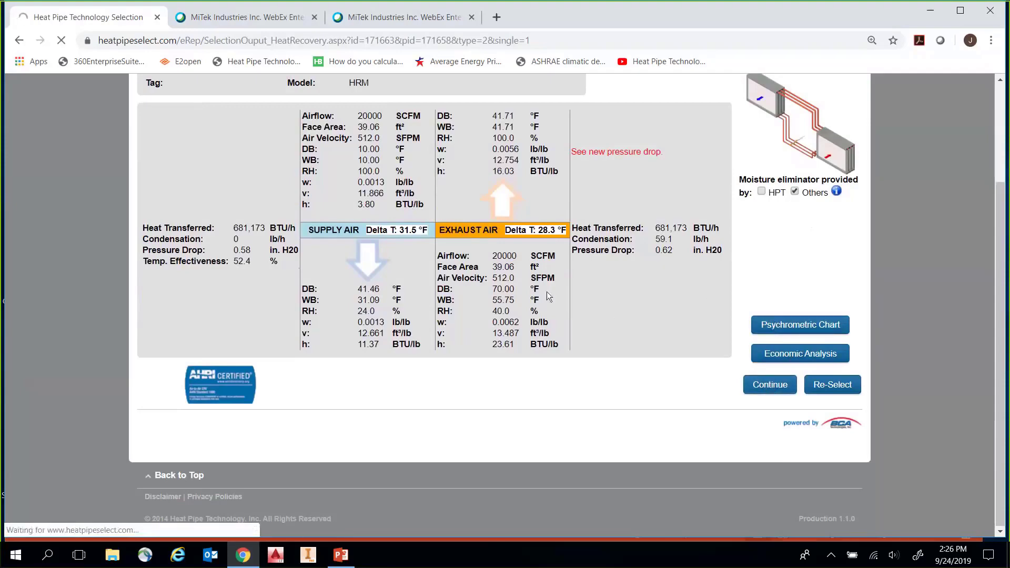
Step: Check the airflow and return airflow direction options against the general arrangement drawing
scroll(453, 222, down, 3)
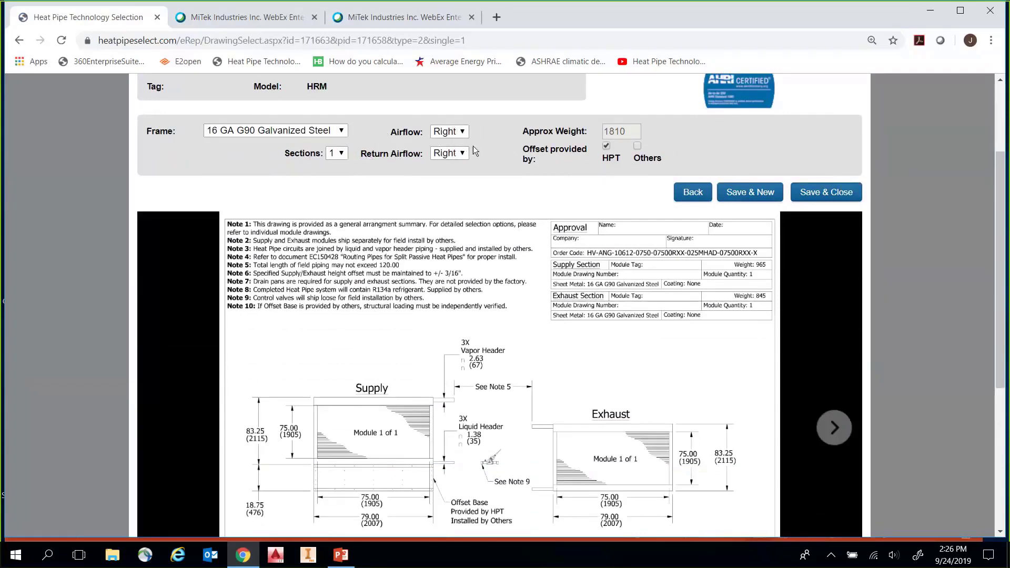
click(456, 133)
click(468, 147)
click(468, 151)
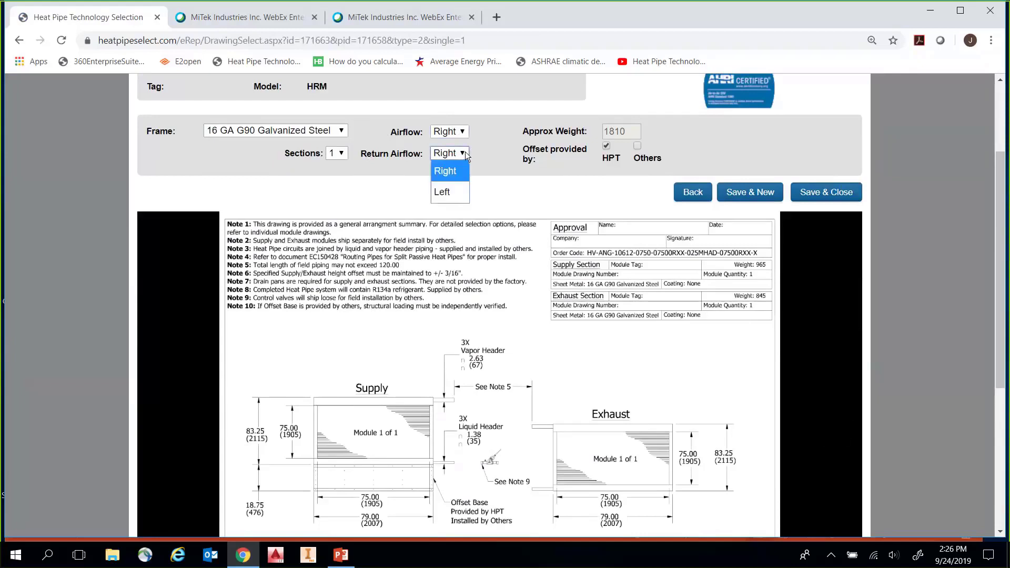
click(486, 169)
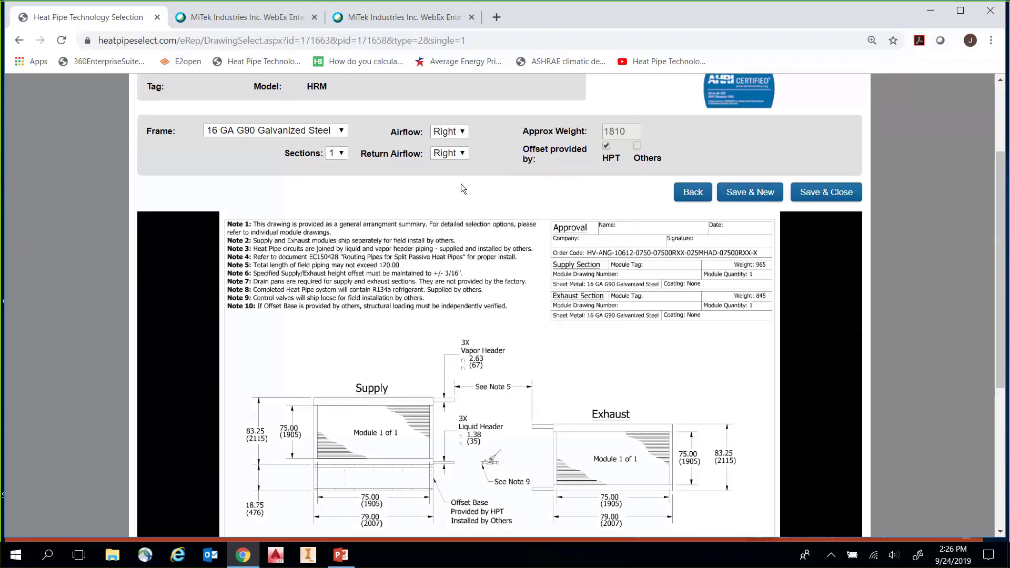
scroll(495, 165, down, 1)
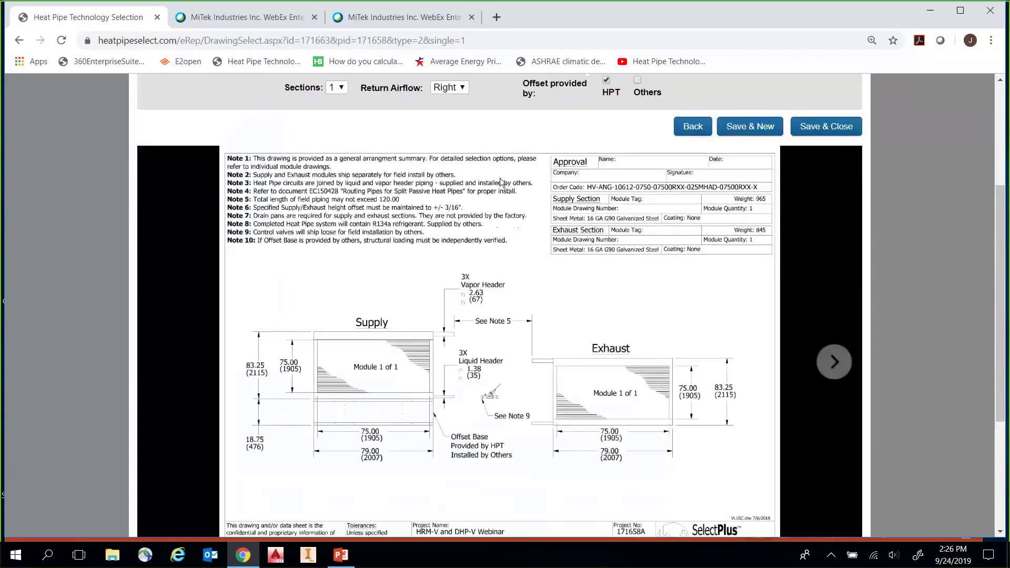
scroll(499, 174, up, 1)
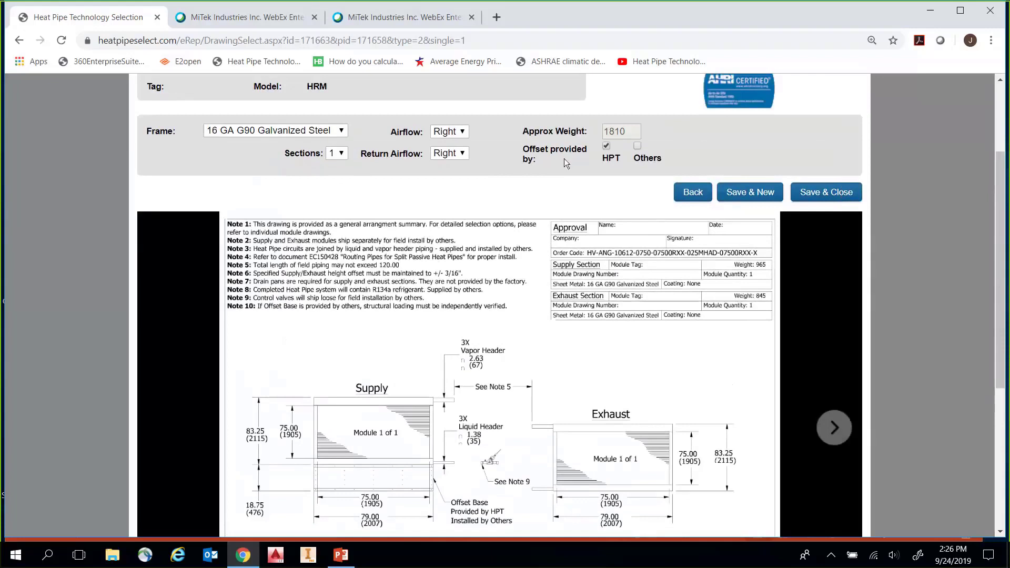
Step: Assign the supply section's offset base to Others and check the updated drawing
triple_click(538, 163)
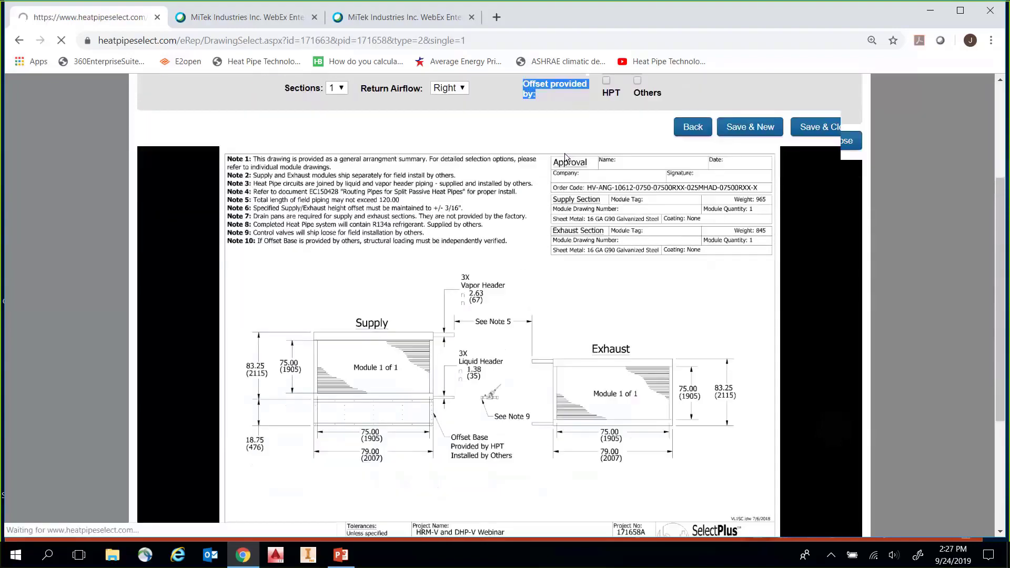
scroll(608, 162, down, 1)
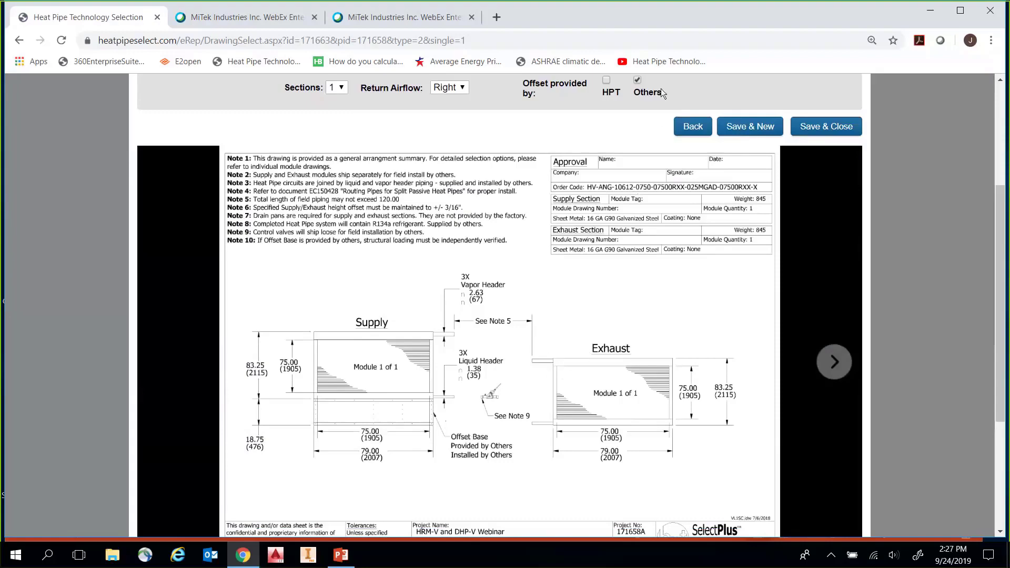
scroll(574, 272, up, 1)
scroll(574, 272, down, 1)
scroll(520, 404, up, 2)
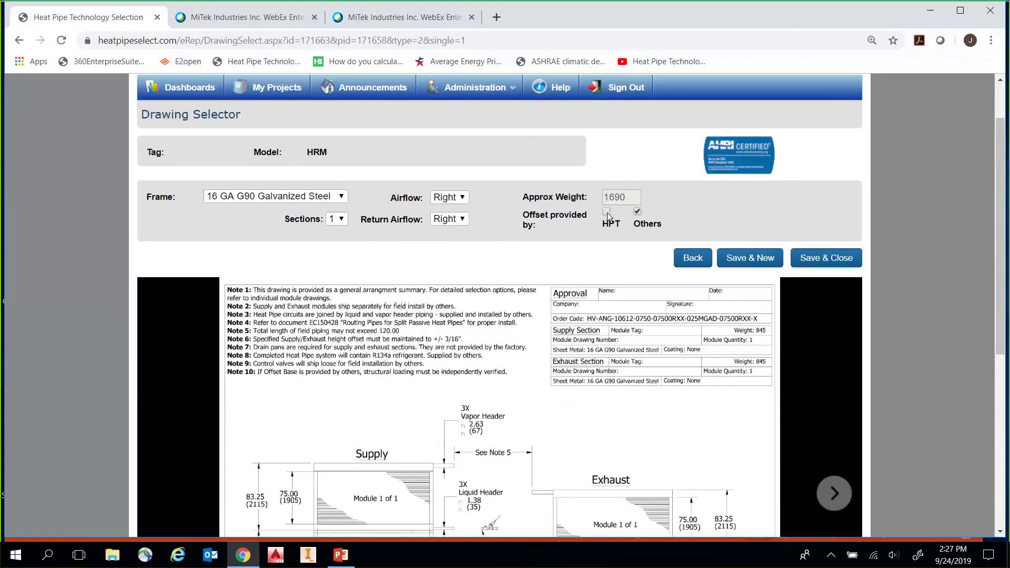
Step: Assign the supply section's offset base back to HPT
click(607, 212)
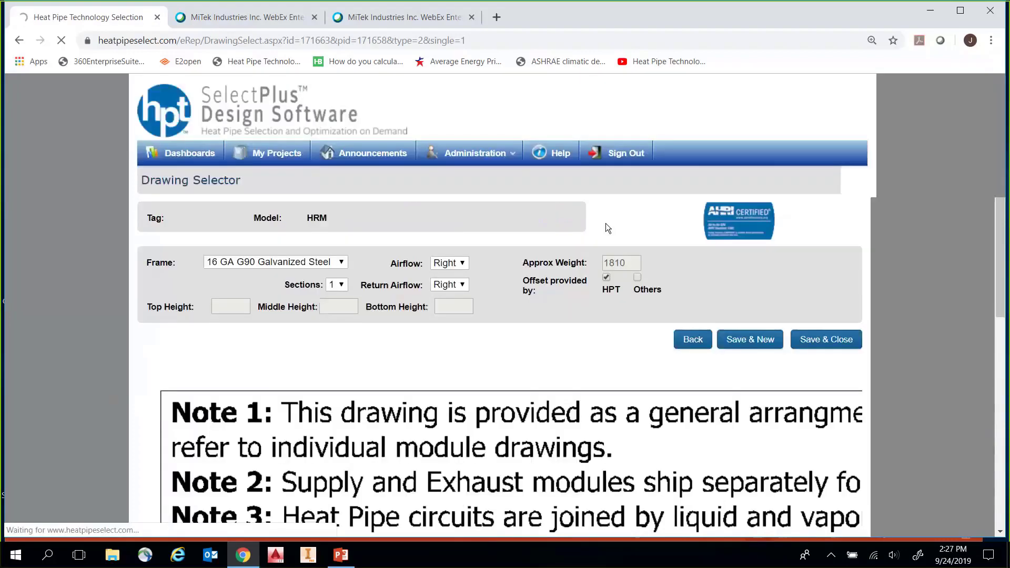
scroll(607, 226, down, 4)
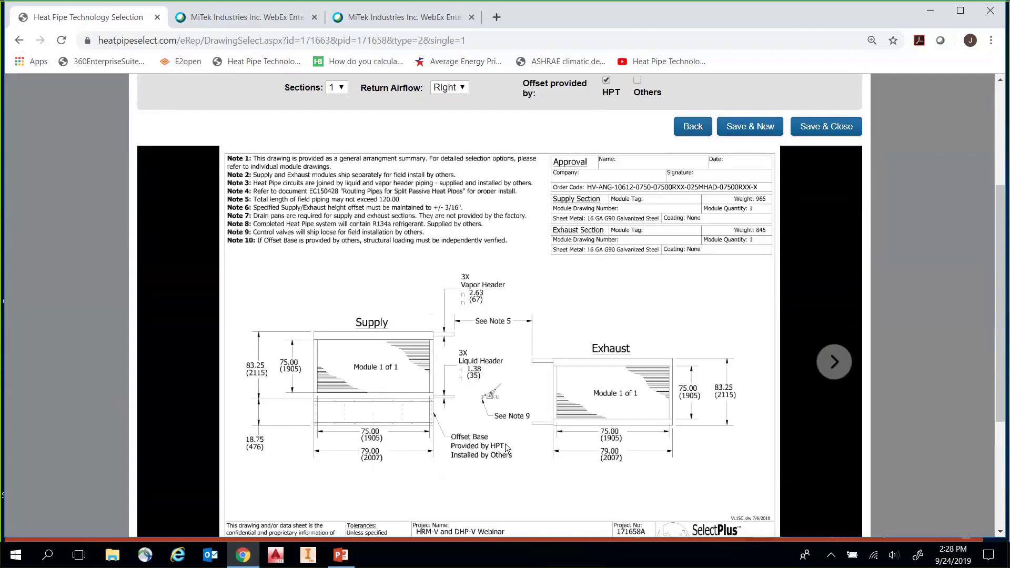
scroll(576, 373, up, 1)
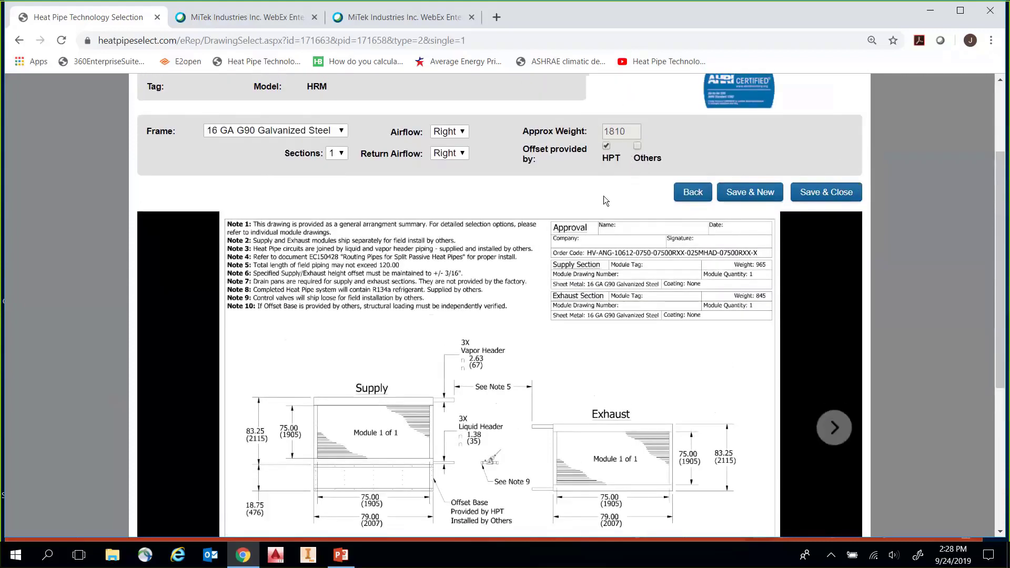
Step: Page through the second and third drawings to examine the module layout and exhaust module dimensions
scroll(604, 200, down, 1)
scroll(665, 333, down, 1)
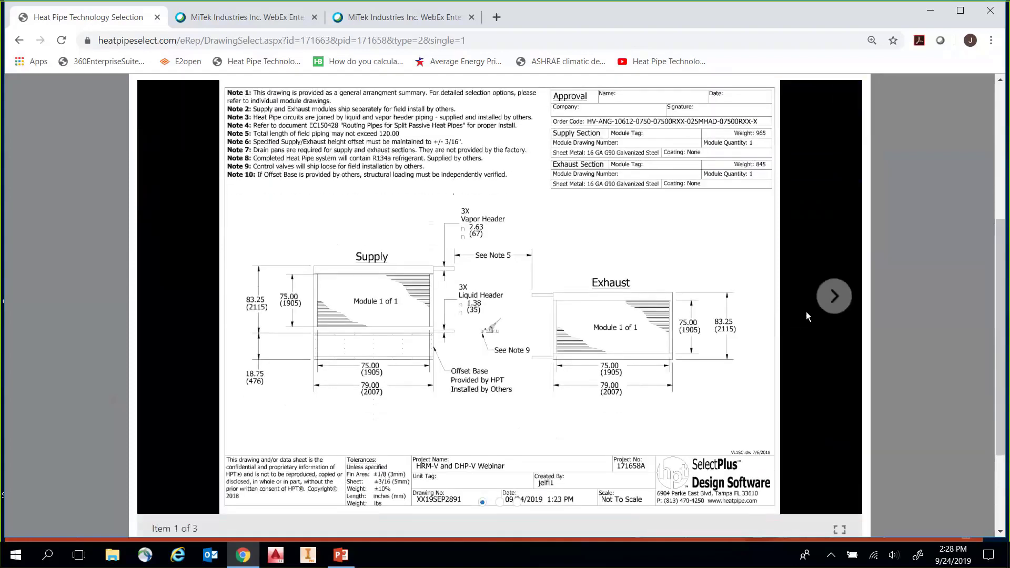
click(836, 300)
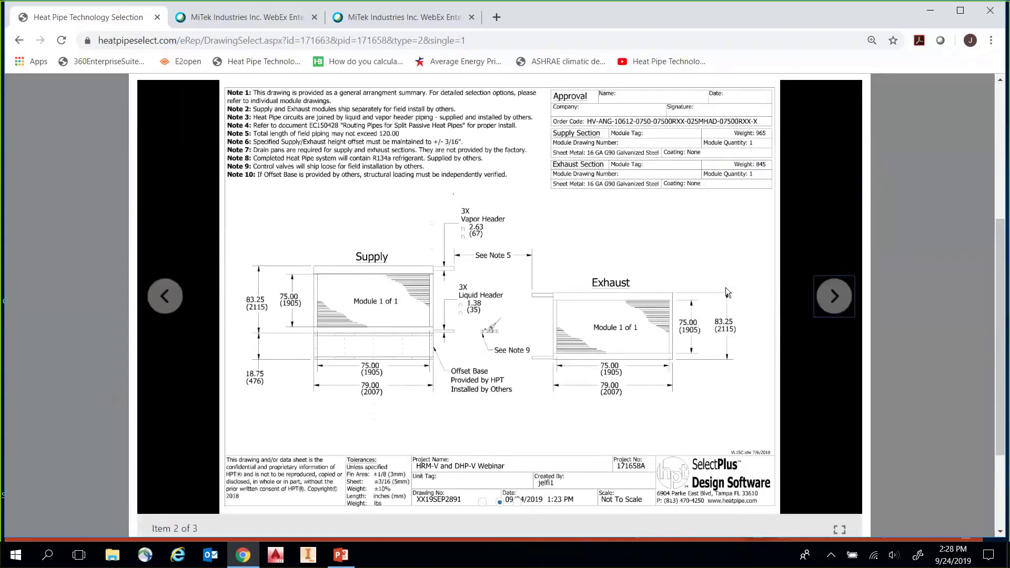
click(827, 299)
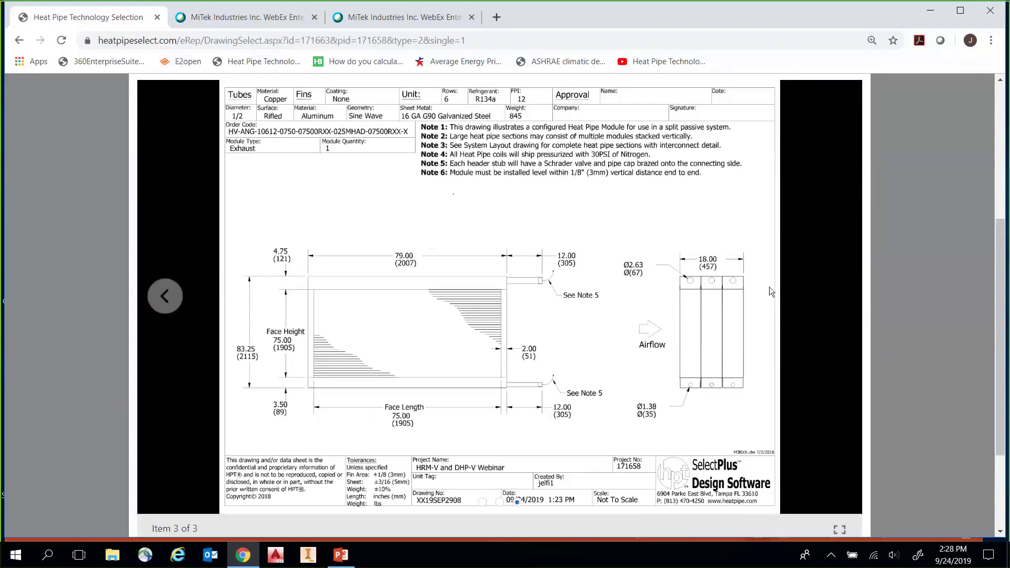
scroll(460, 415, up, 1)
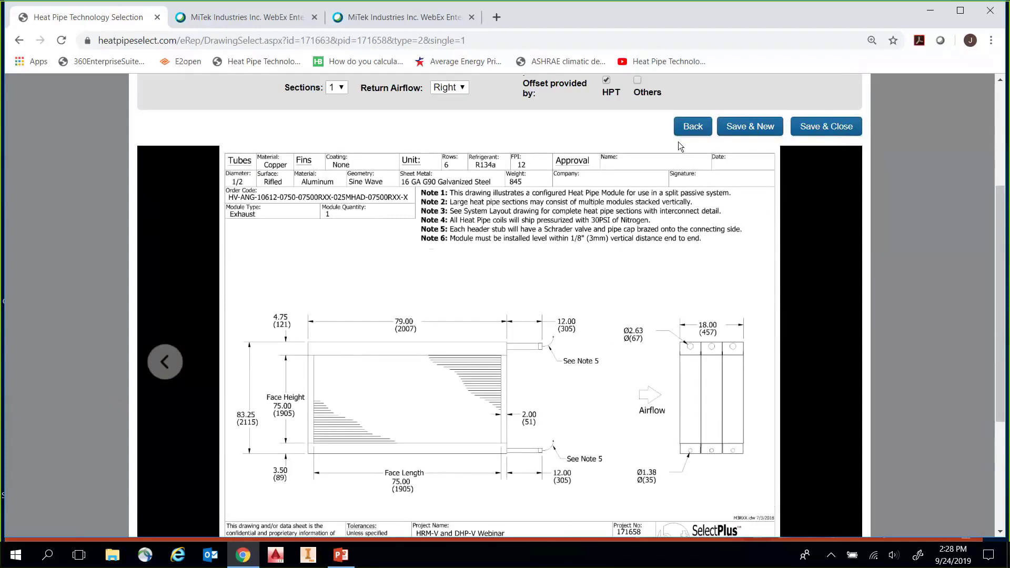
Step: Go back to the coil selection results and reopen the selection inputs for re-selection
click(693, 129)
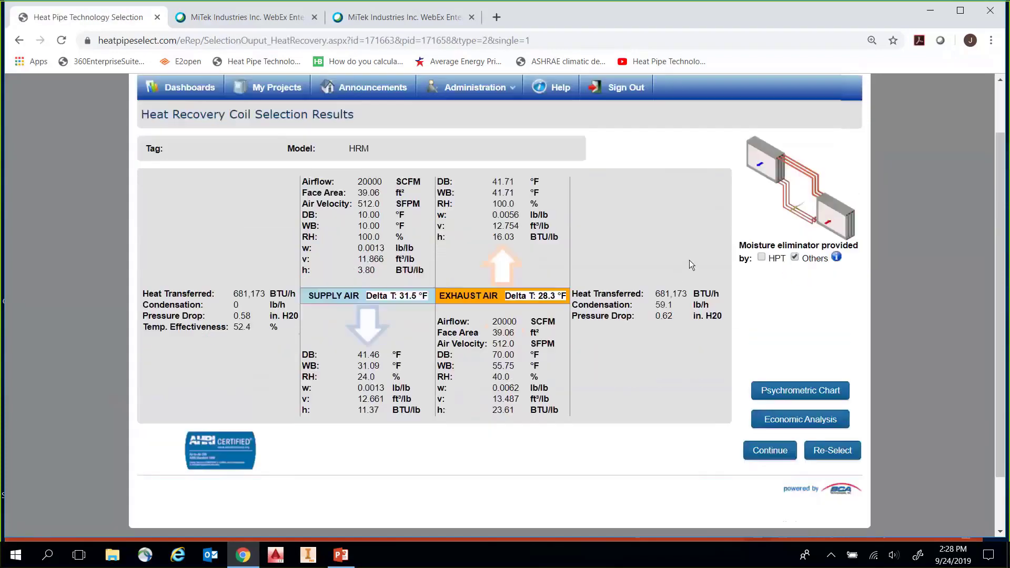
click(838, 453)
scroll(328, 315, down, 3)
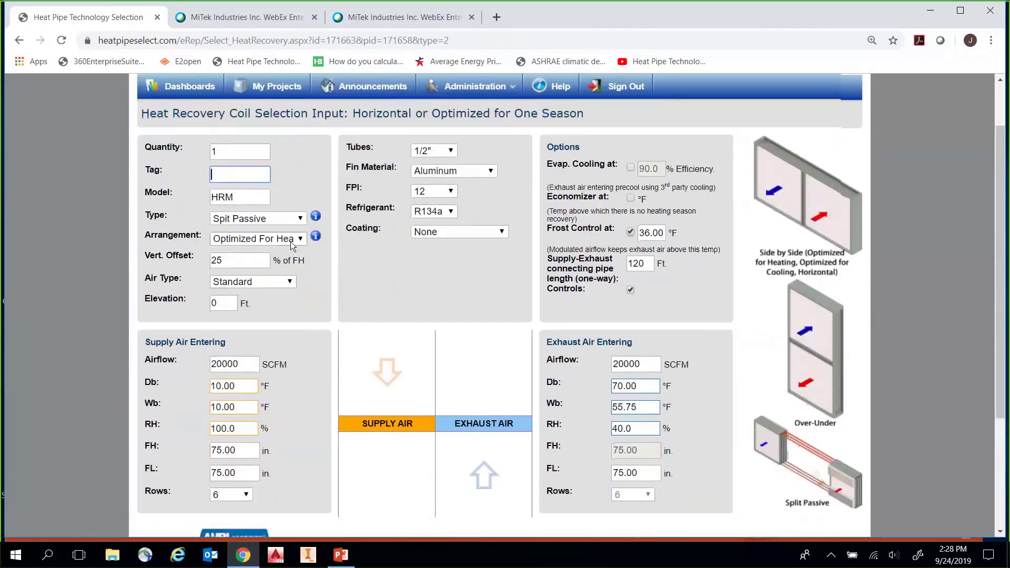
click(238, 195)
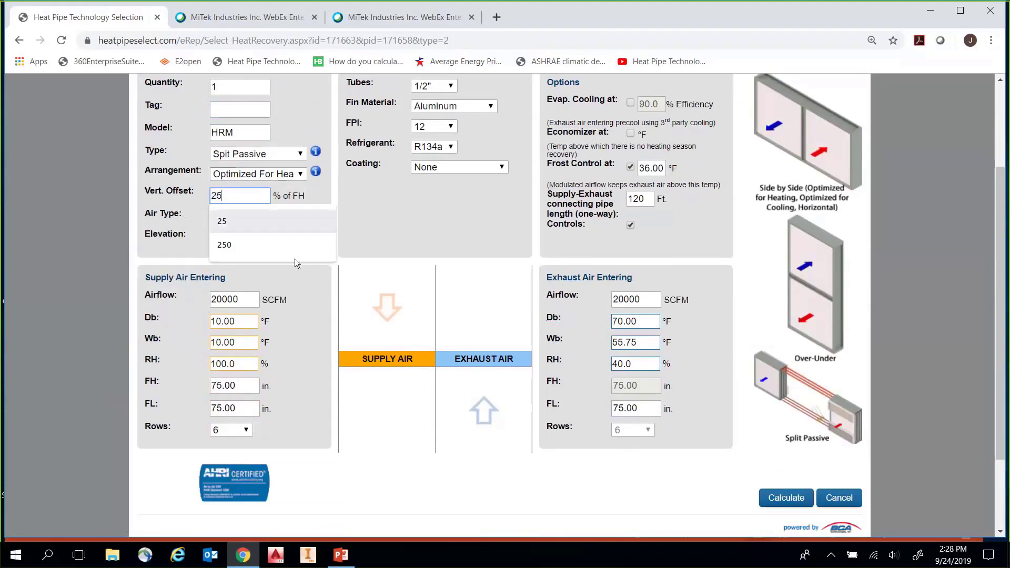
click(301, 325)
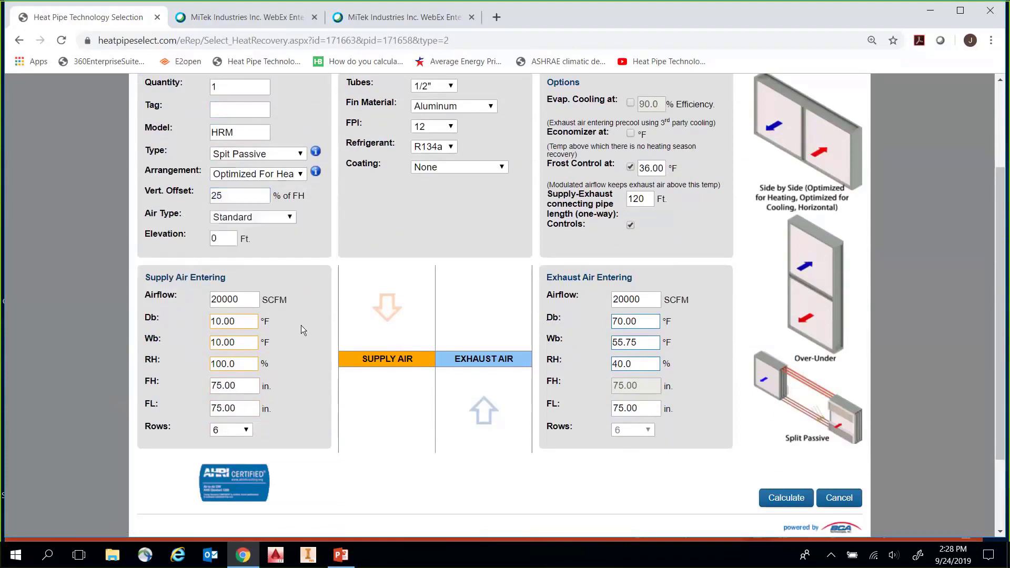
Step: Set the supply coil's face height to 80 in. and recalculate the coil selection
double_click(242, 380)
text(80)
click(331, 311)
scroll(334, 289, down, 1)
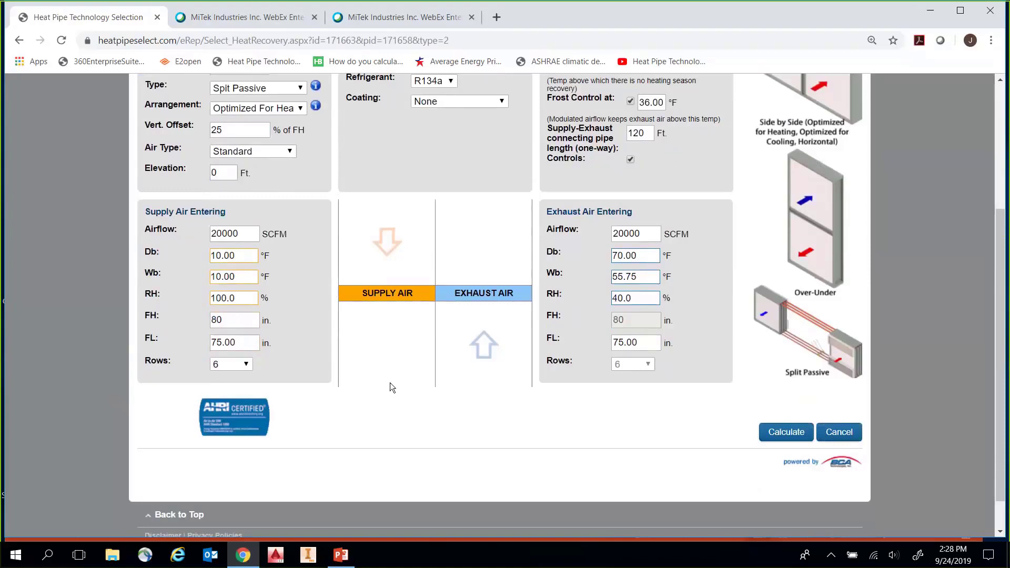
click(785, 437)
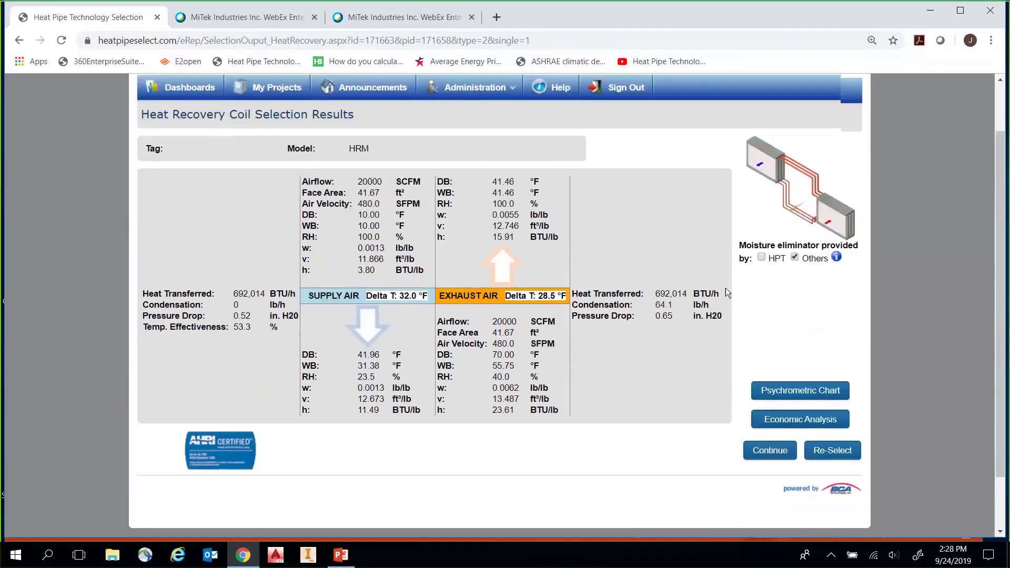
Step: Accept the recalculated results and continue to the drawing selector
scroll(742, 320, down, 2)
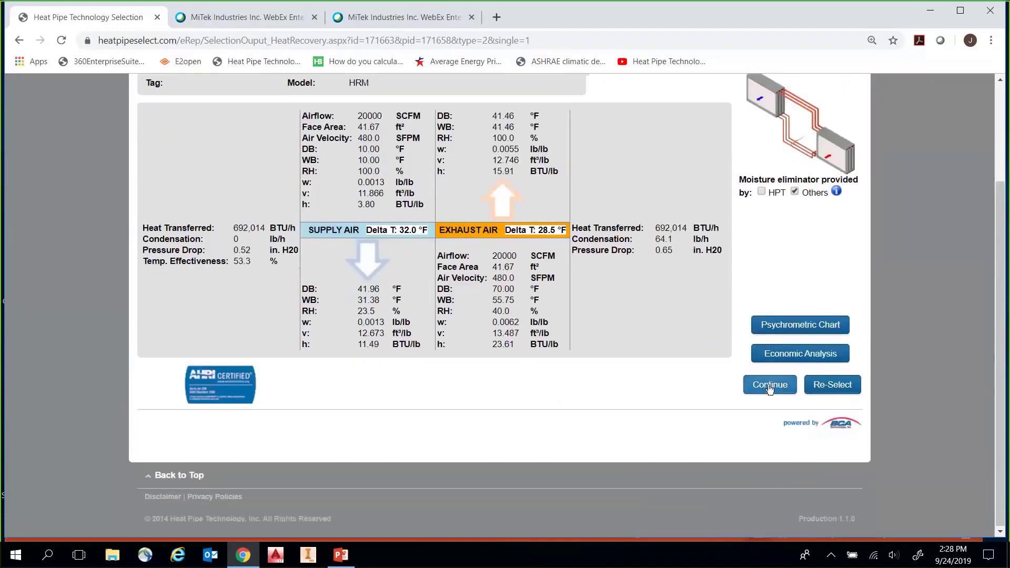
click(781, 388)
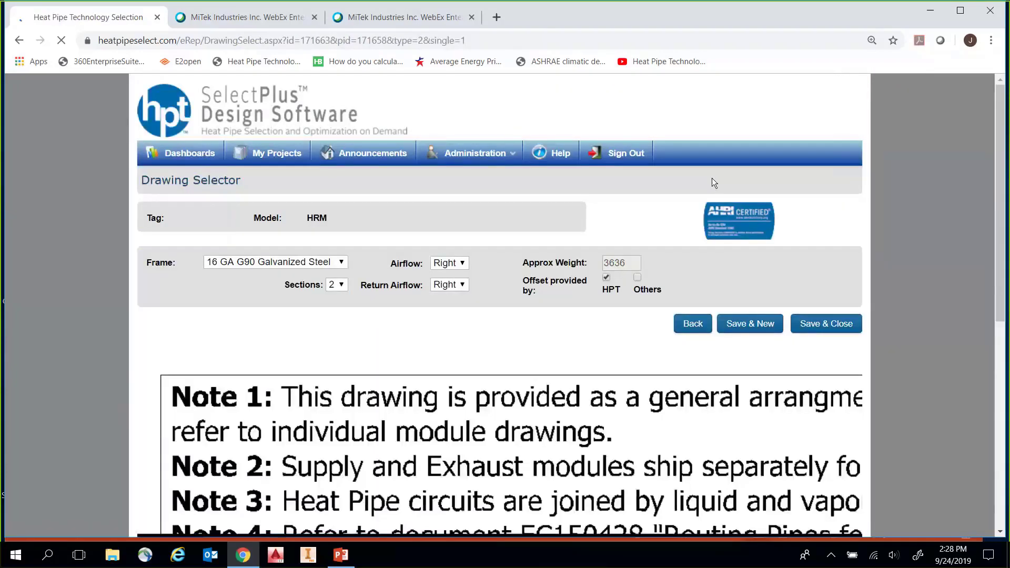
scroll(712, 181, down, 3)
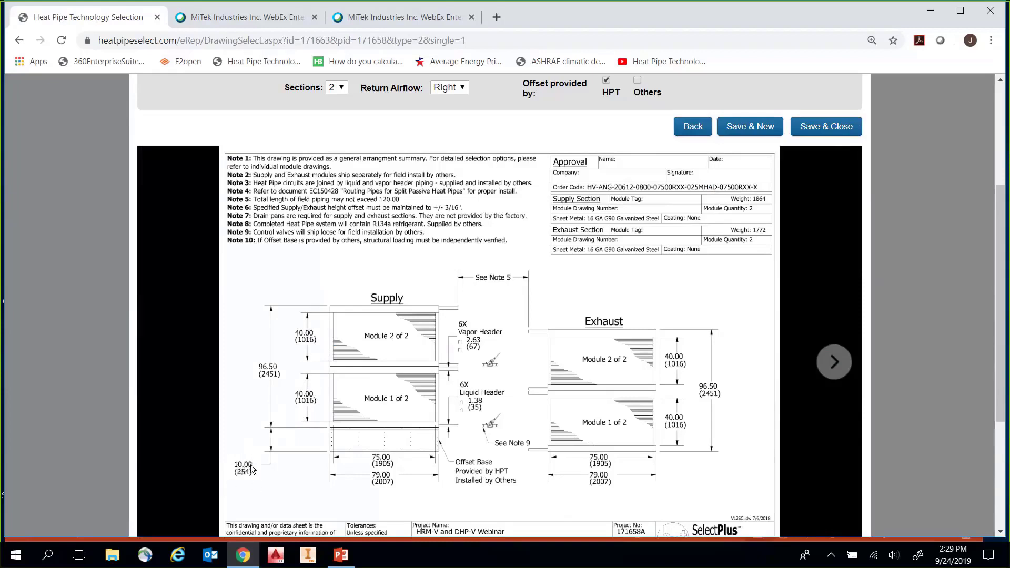
Step: Review the two-module general arrangement drawing, then save the selection and close it to the project schedule
scroll(445, 351, down, 1)
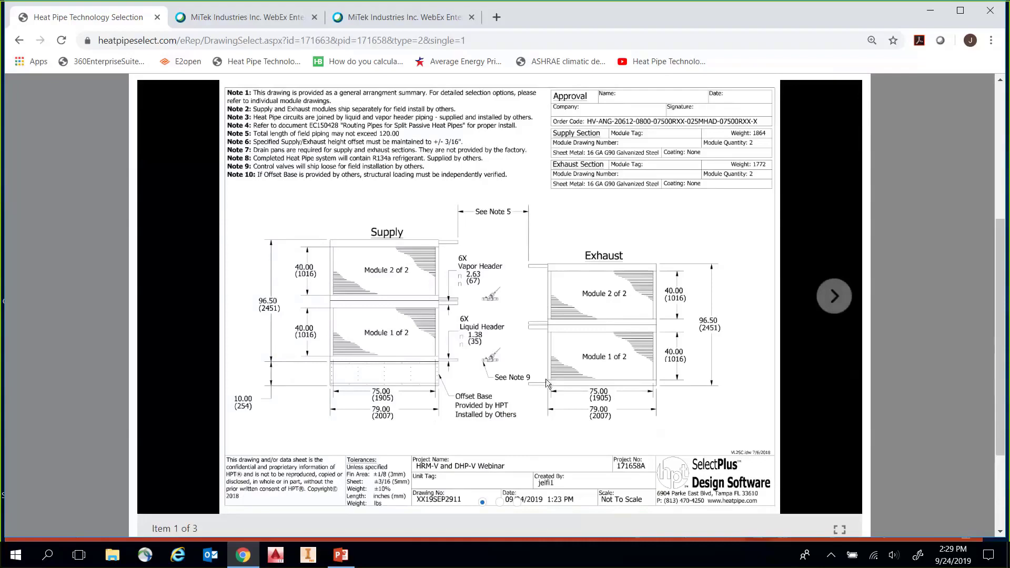
scroll(548, 380, up, 1)
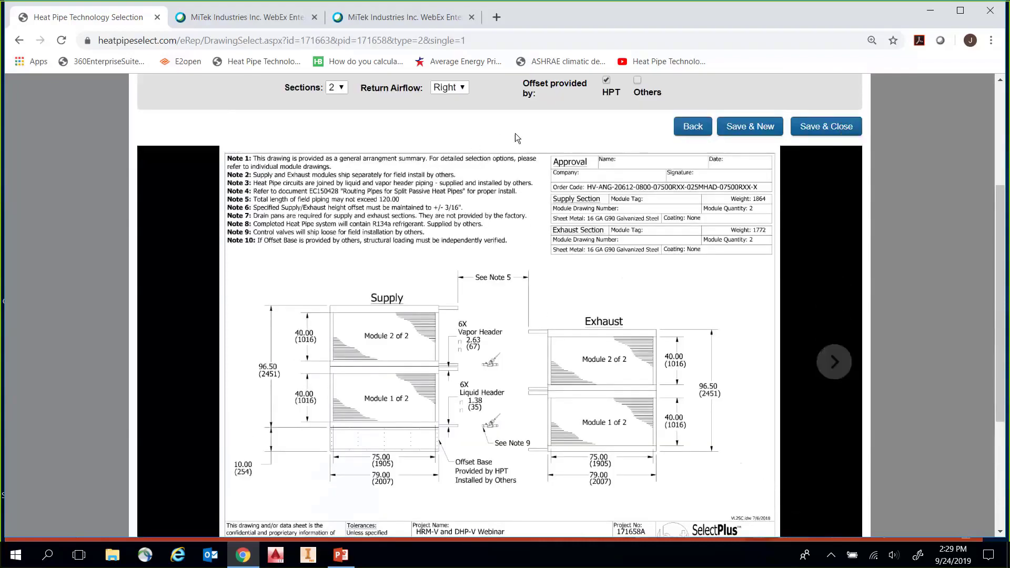
scroll(500, 158, up, 1)
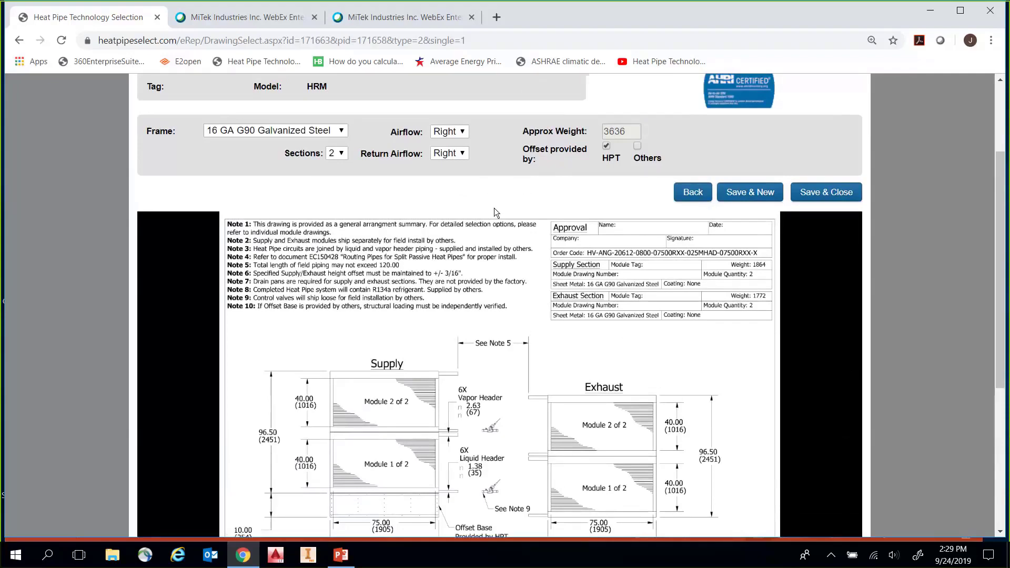
scroll(495, 208, down, 2)
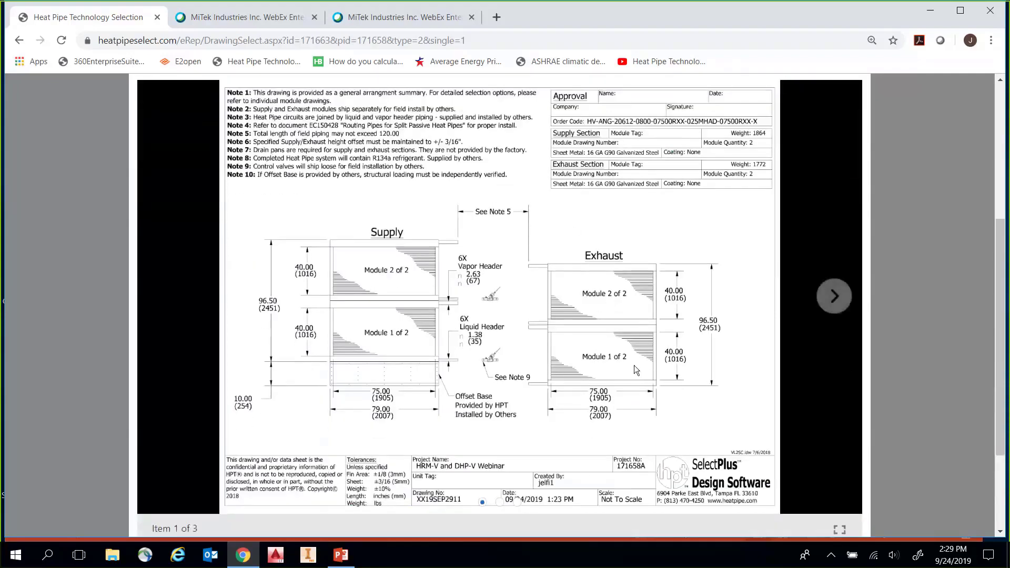
scroll(634, 365, up, 2)
scroll(653, 332, down, 4)
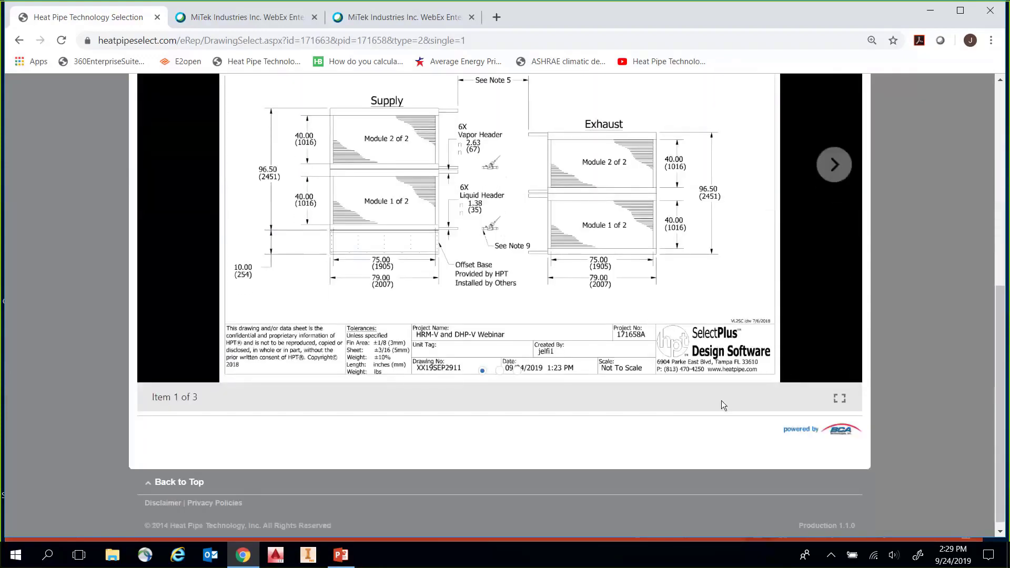
scroll(721, 400, up, 3)
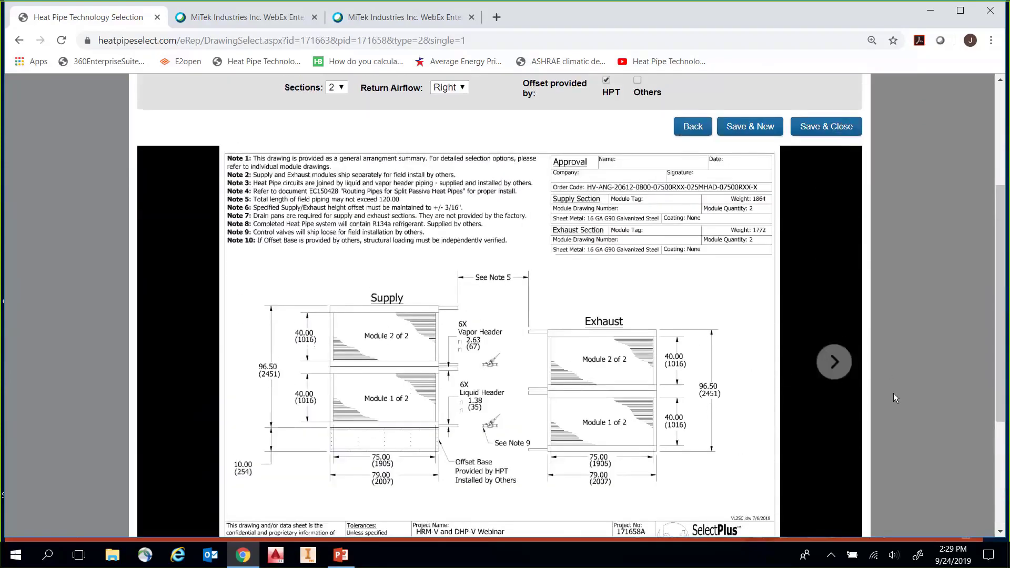
scroll(892, 397, up, 2)
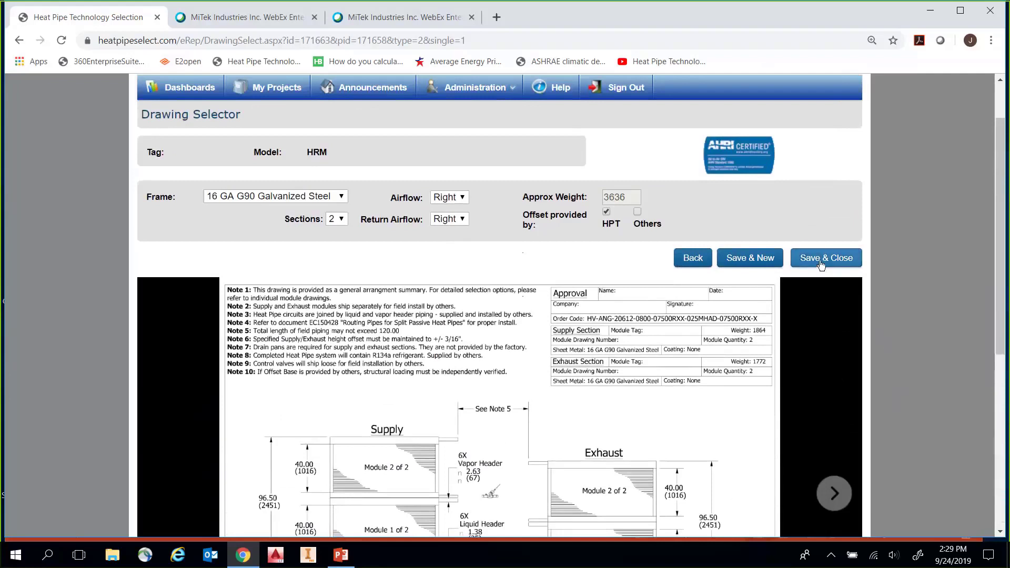
click(851, 264)
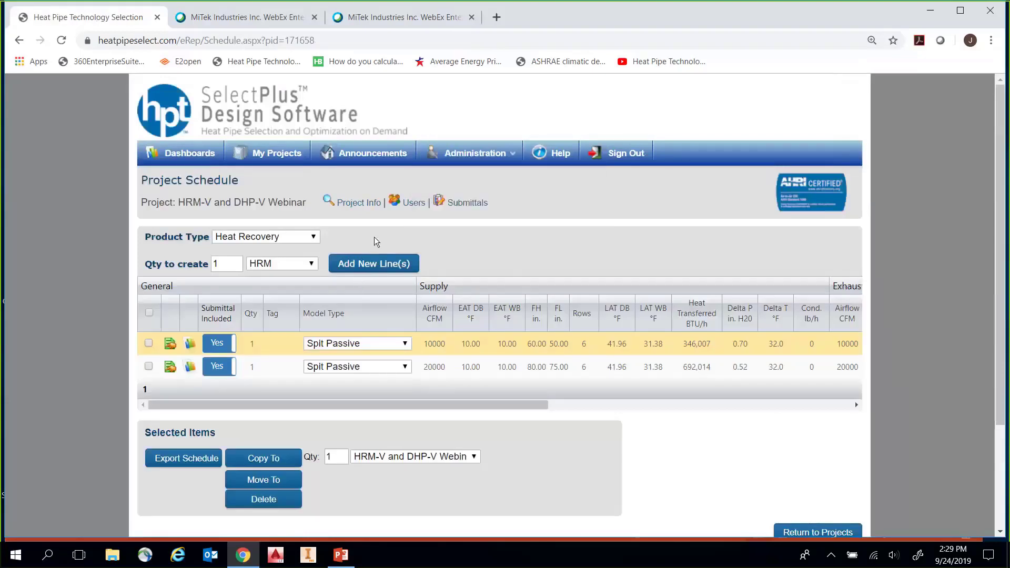
Step: Switch the schedule to the Wrap Around product type, add one DHP line, and open its selection inputs
click(255, 237)
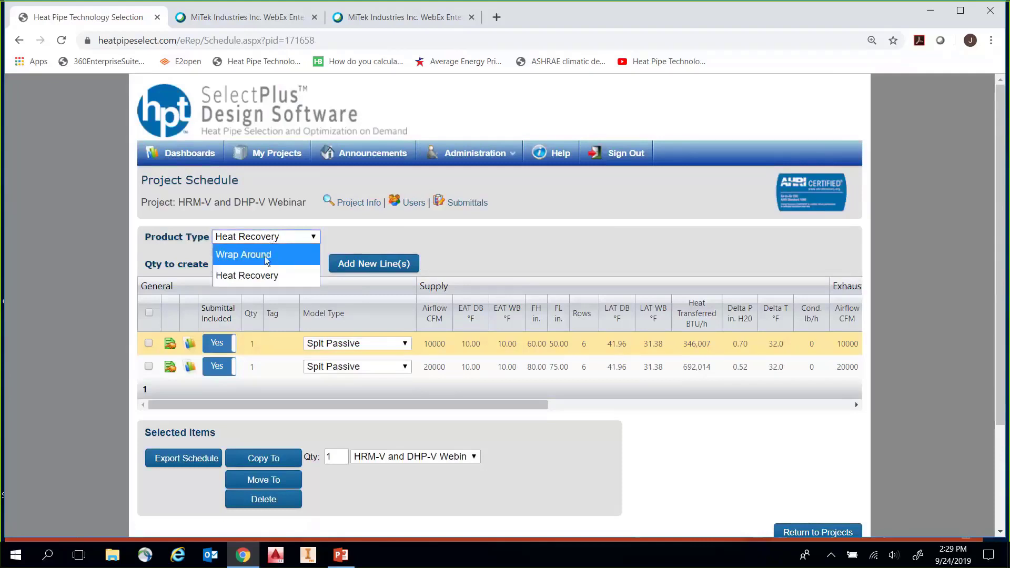
click(266, 258)
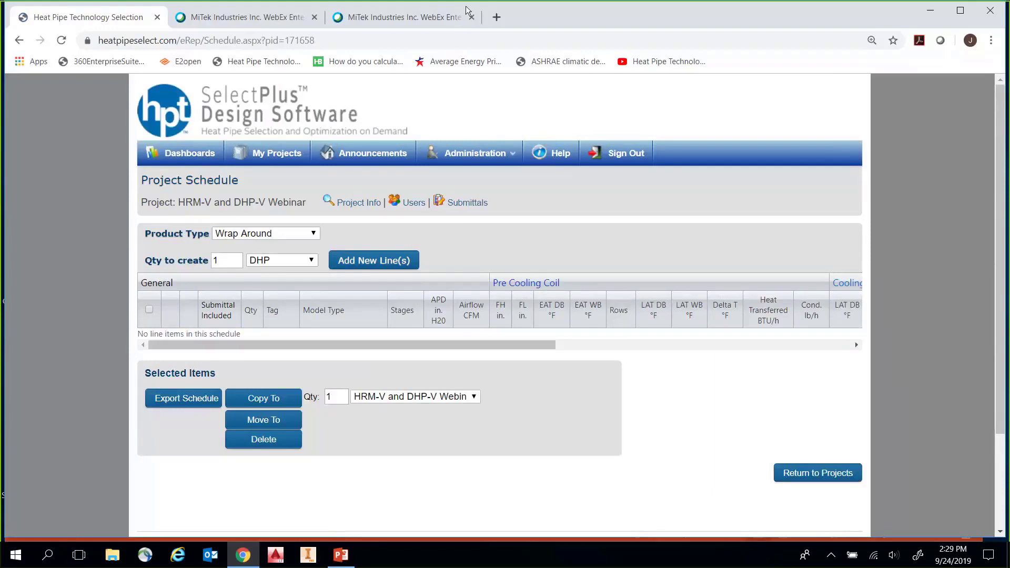
click(363, 266)
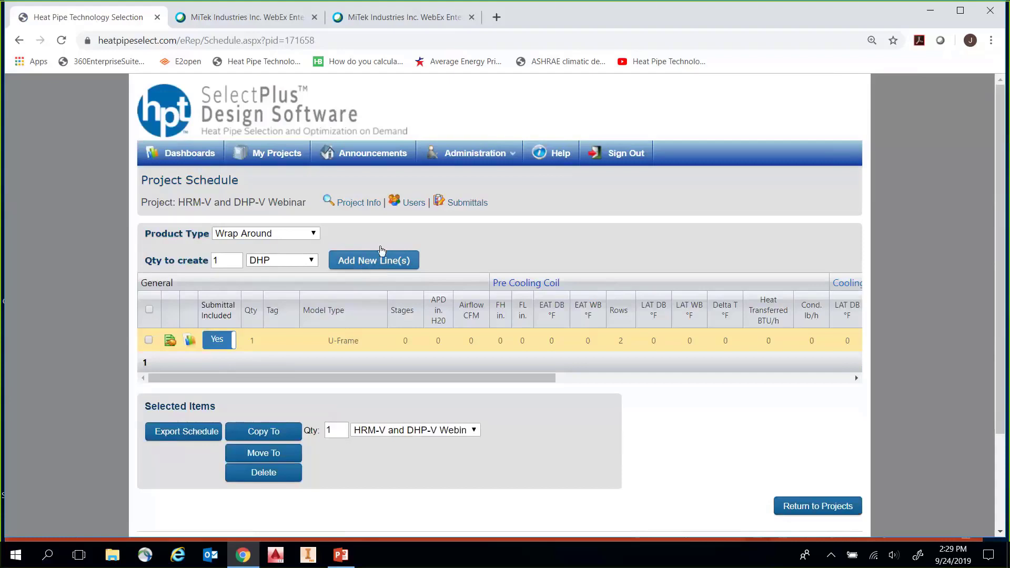
click(171, 343)
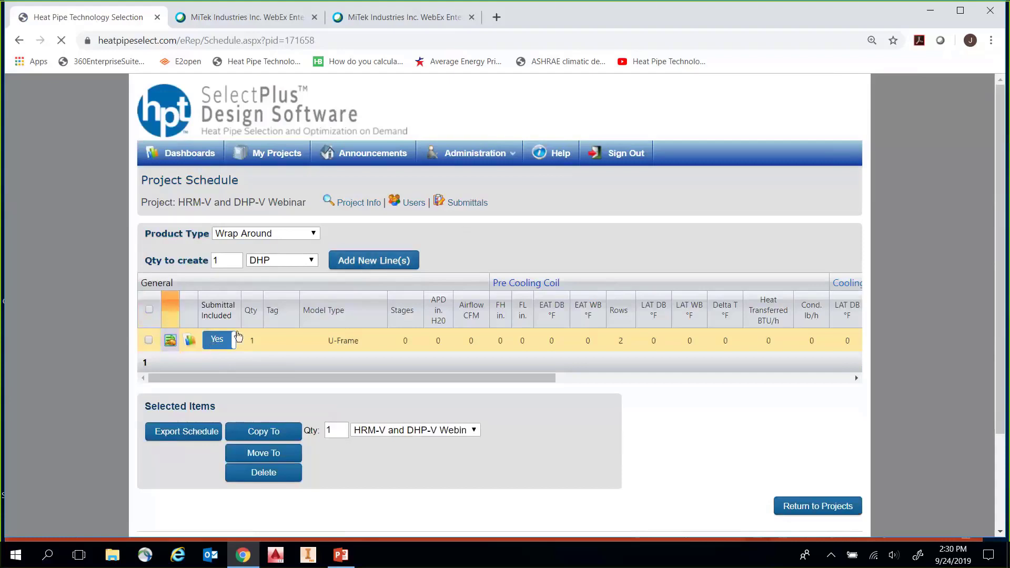
Step: Set the DHP unit's type to Split Passive
scroll(489, 278, down, 1)
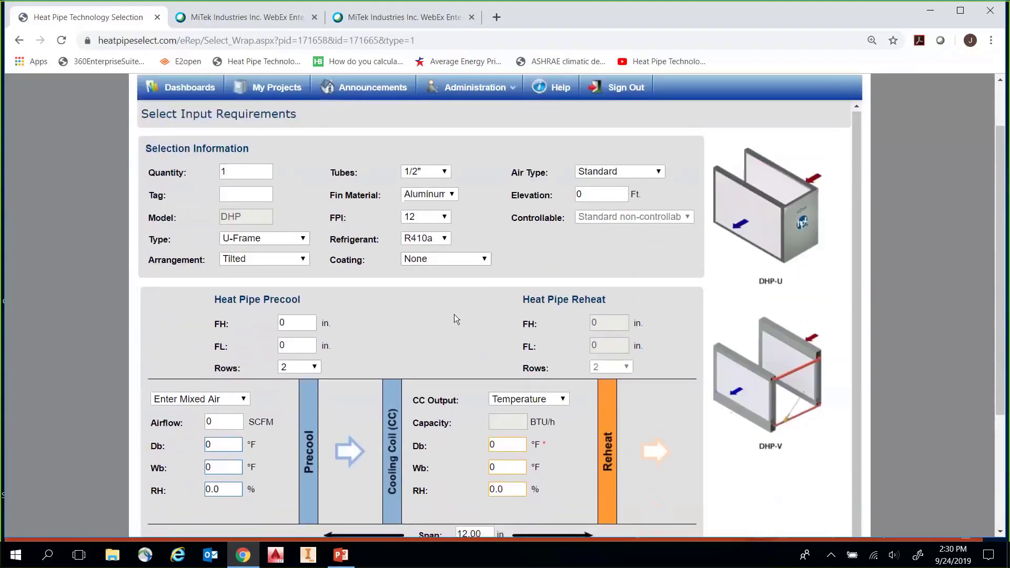
scroll(508, 300, down, 1)
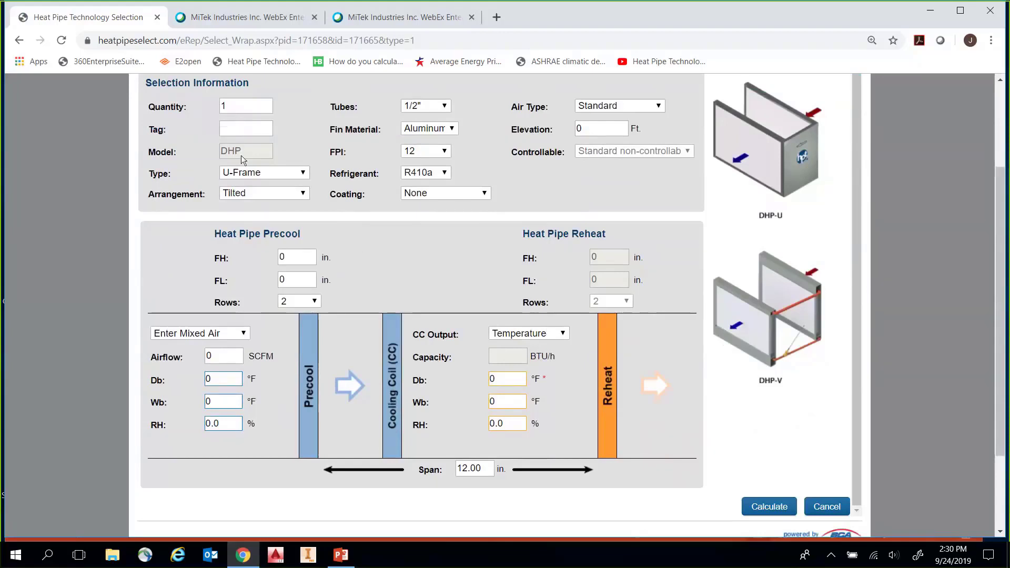
click(258, 179)
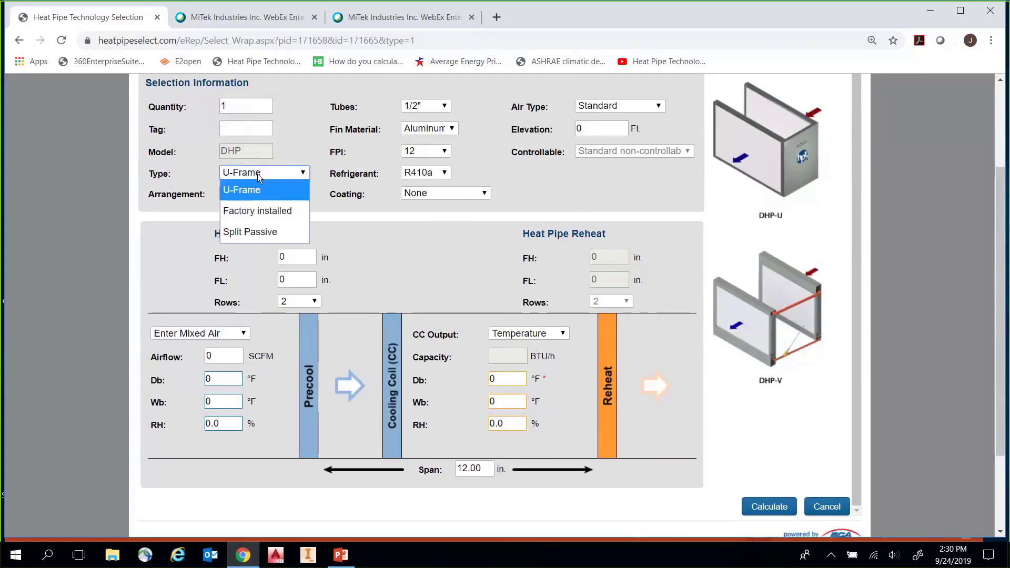
click(264, 232)
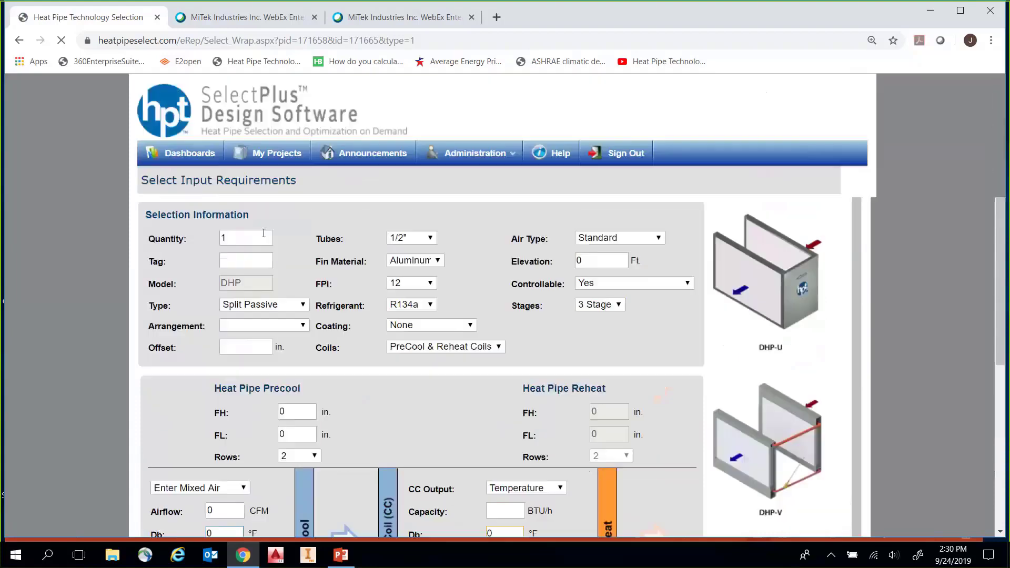
scroll(293, 214, down, 1)
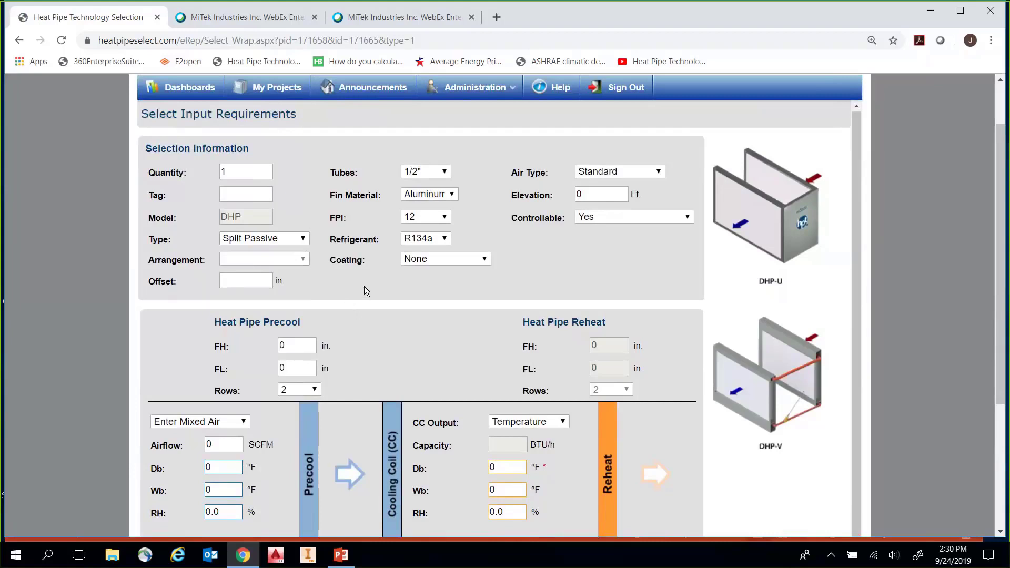
Step: Set the split passive unit's offset to 15 in
scroll(343, 251, down, 3)
click(256, 214)
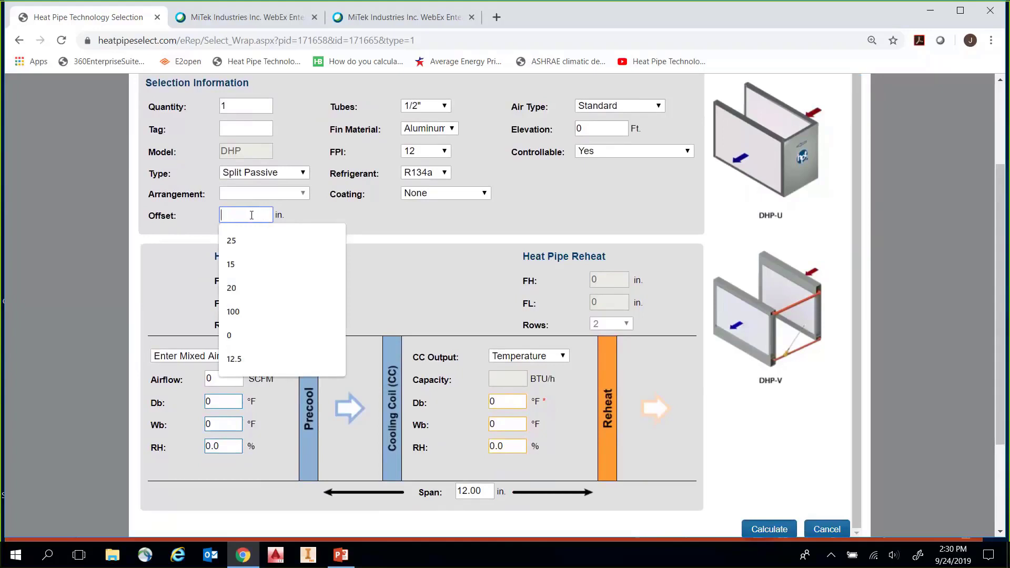
text(0)
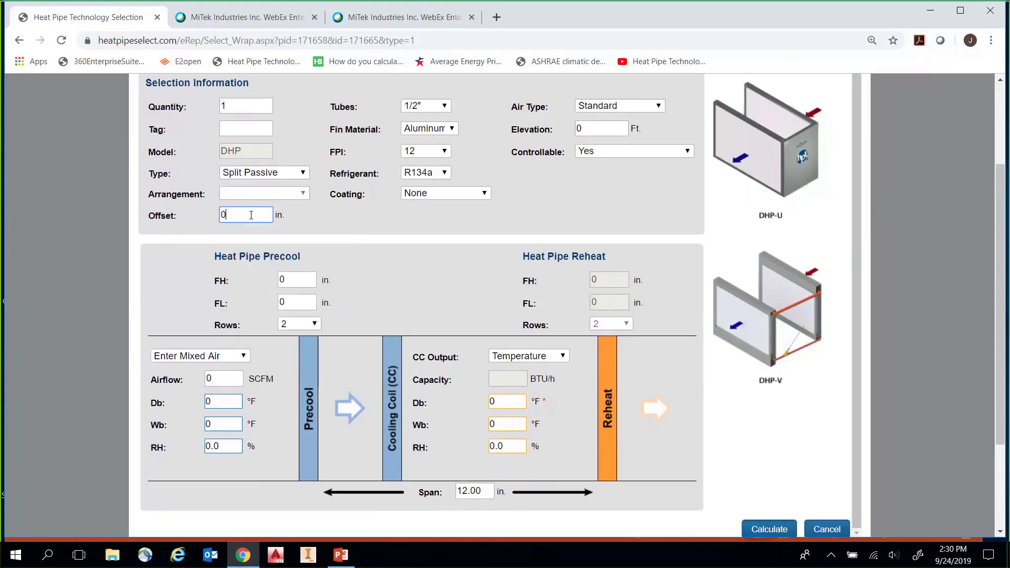
click(304, 213)
key(shift+Tab)
text(15)
click(298, 213)
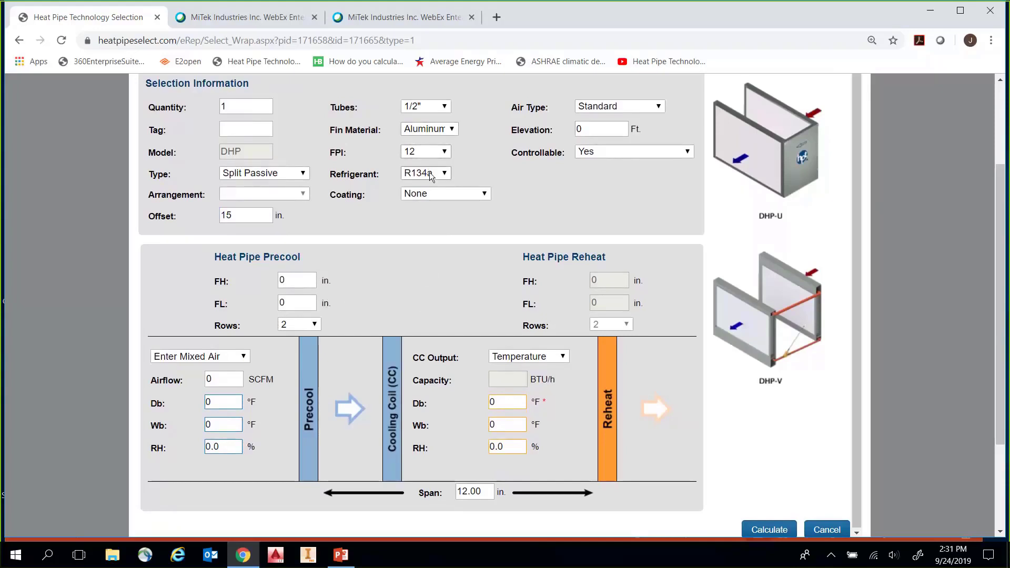
Step: Try the ElectroFin E-coat coating and examine the choices for which coils are coated
click(451, 194)
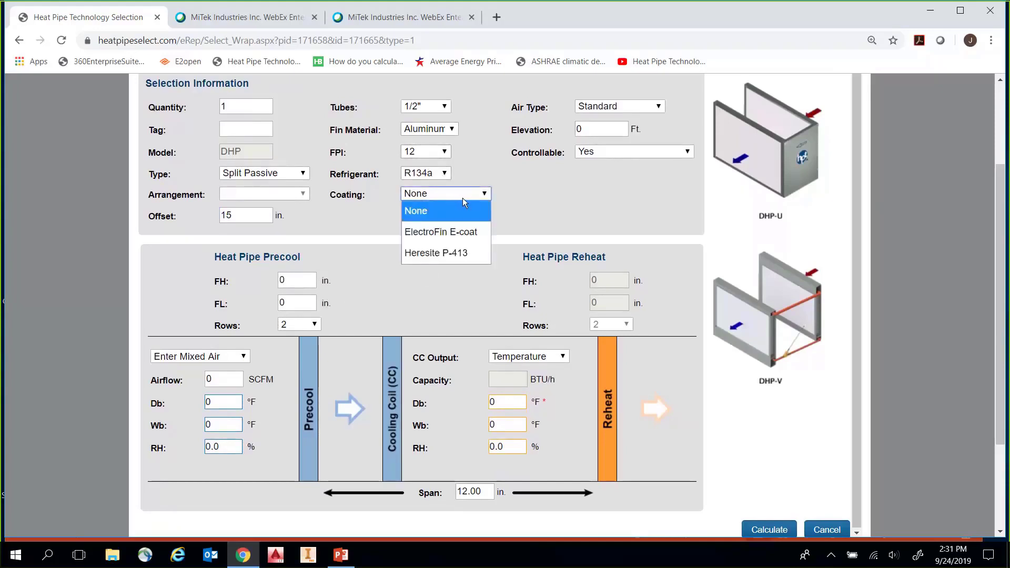
click(455, 234)
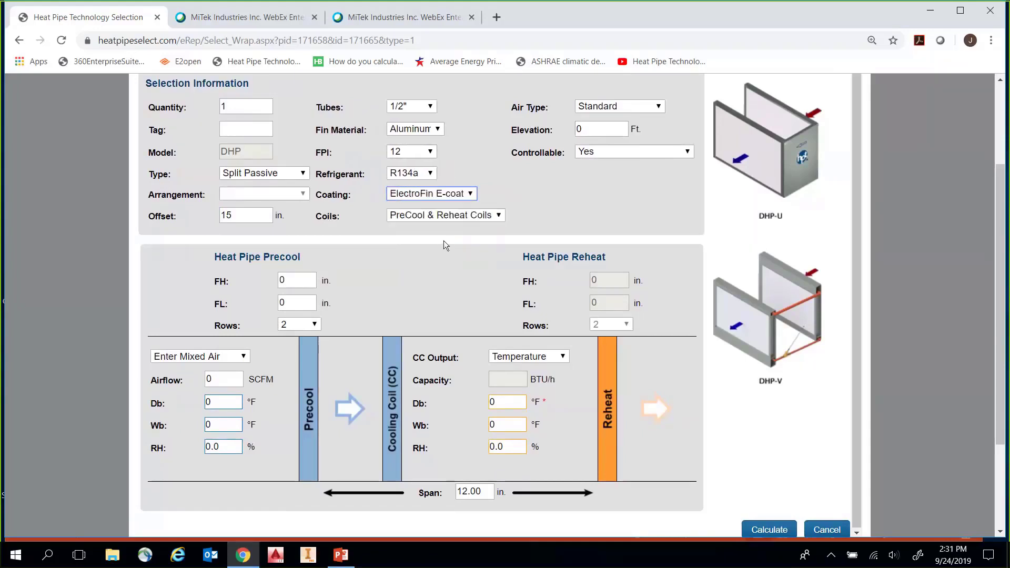
click(454, 216)
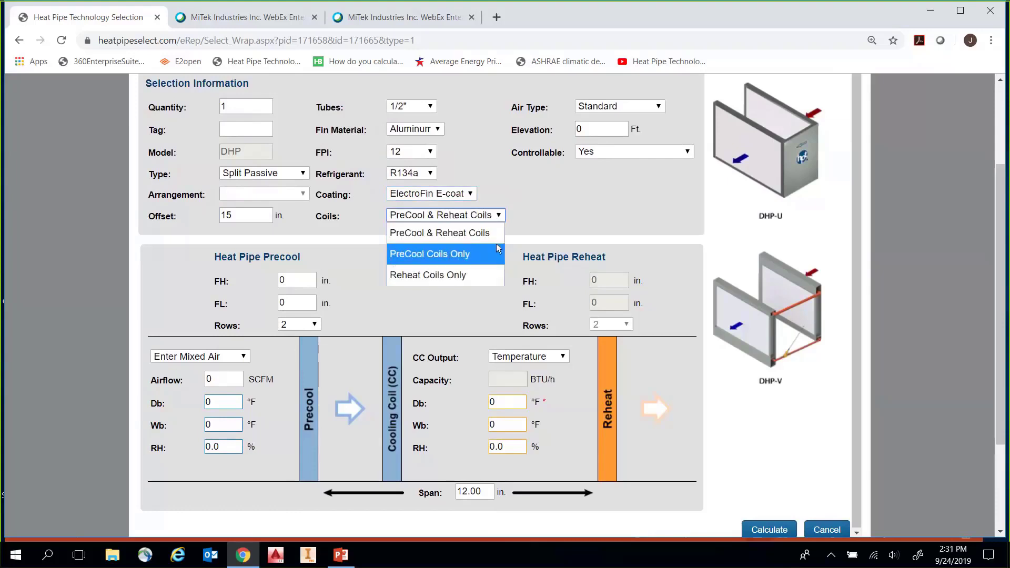
click(537, 223)
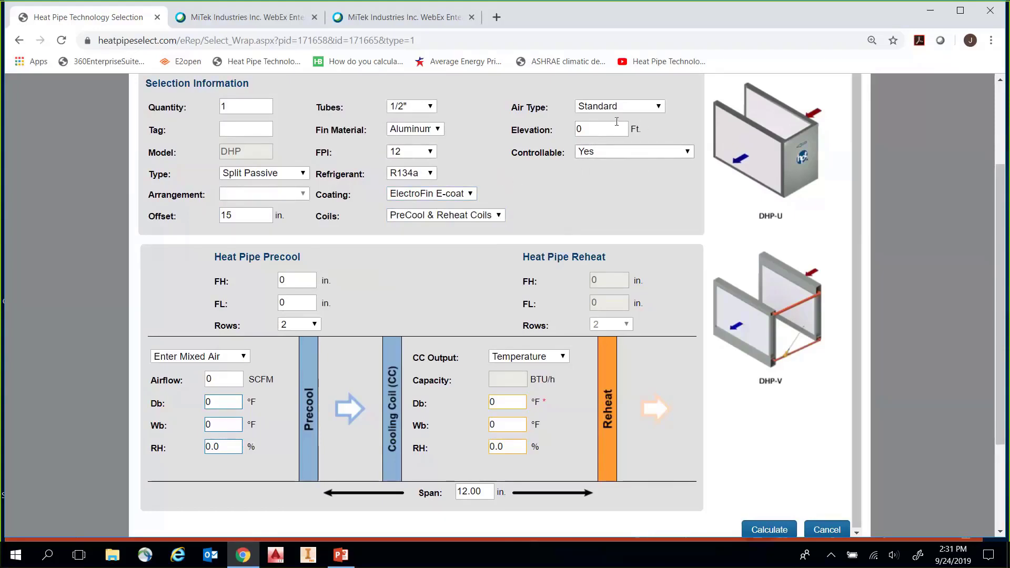
Step: Keep Controllable at Yes and return the coating to None
click(614, 152)
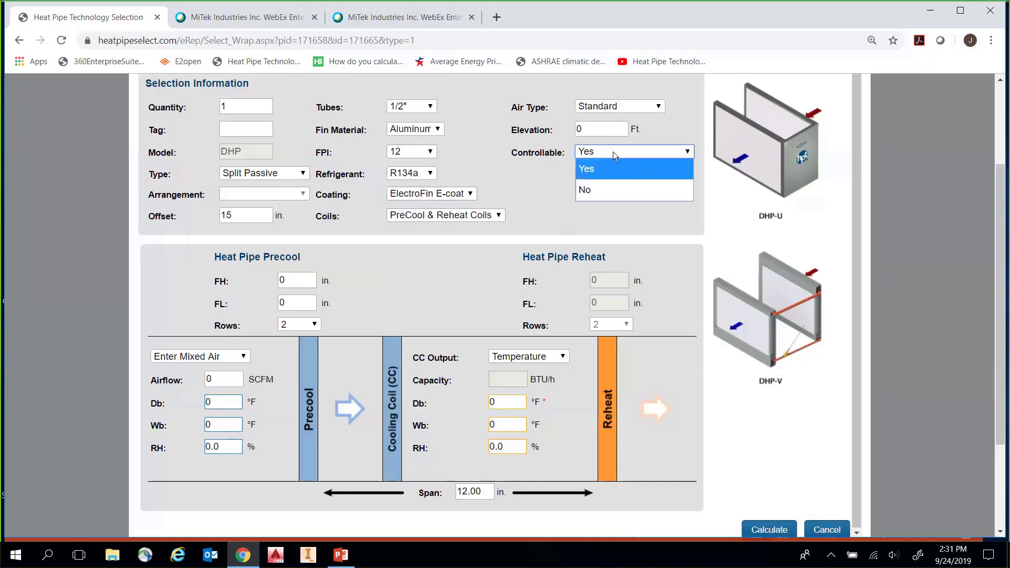
click(607, 168)
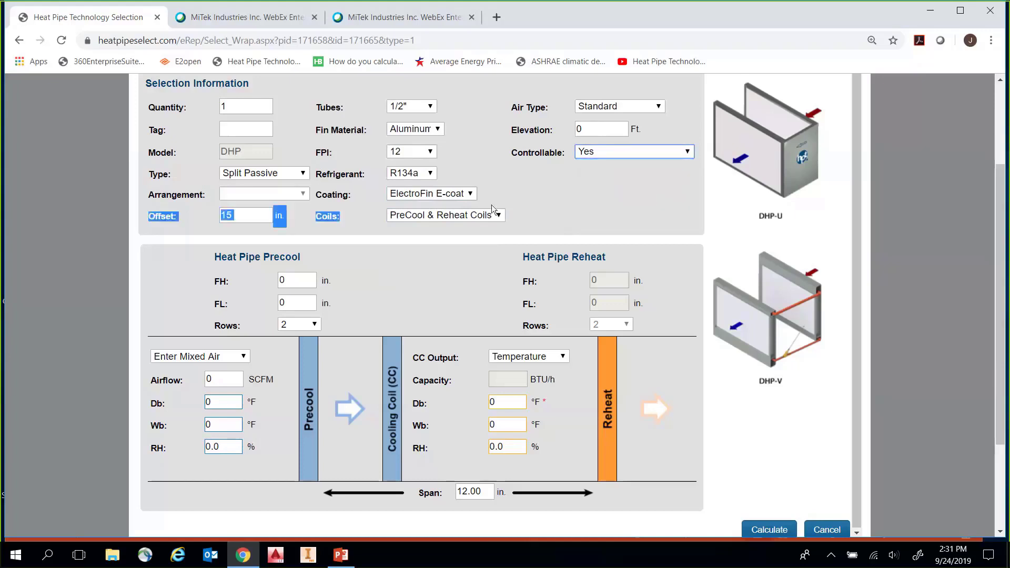
click(460, 196)
click(457, 211)
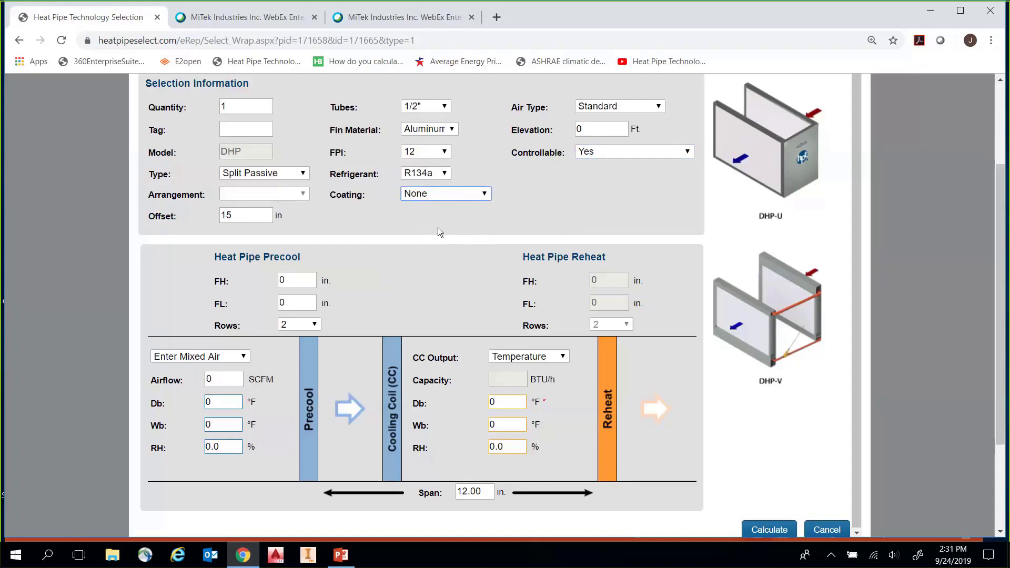
Step: Set the heat pipe precool coil's face height to 60 in
scroll(437, 223, down, 2)
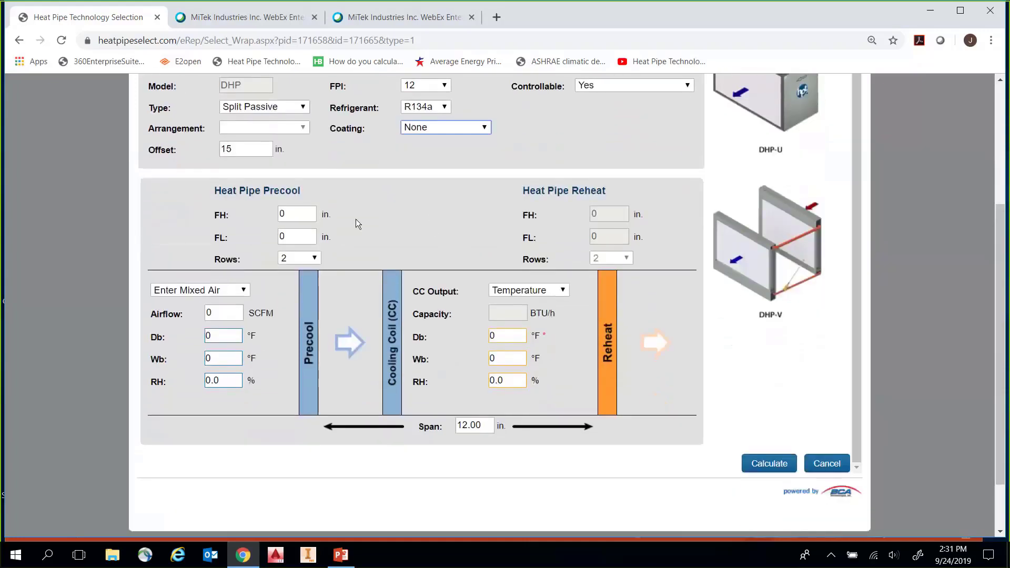
double_click(294, 213)
text(60)
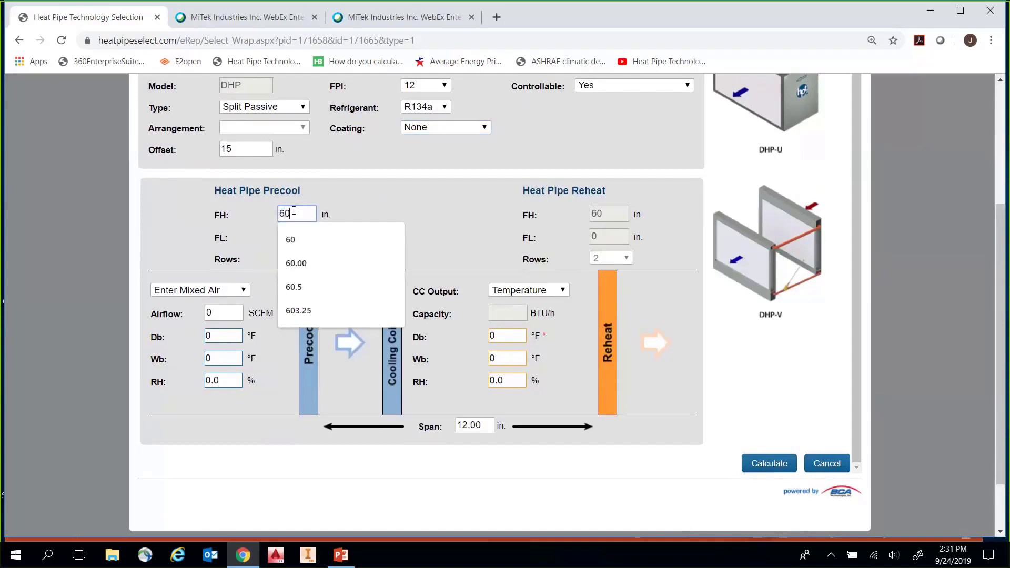
click(335, 189)
double_click(307, 215)
double_click(260, 153)
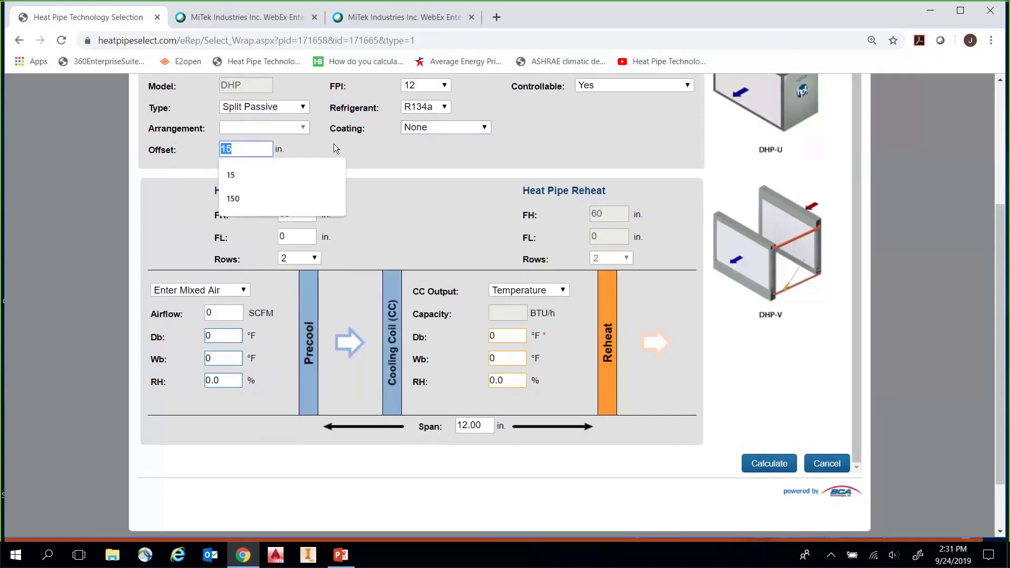
click(349, 140)
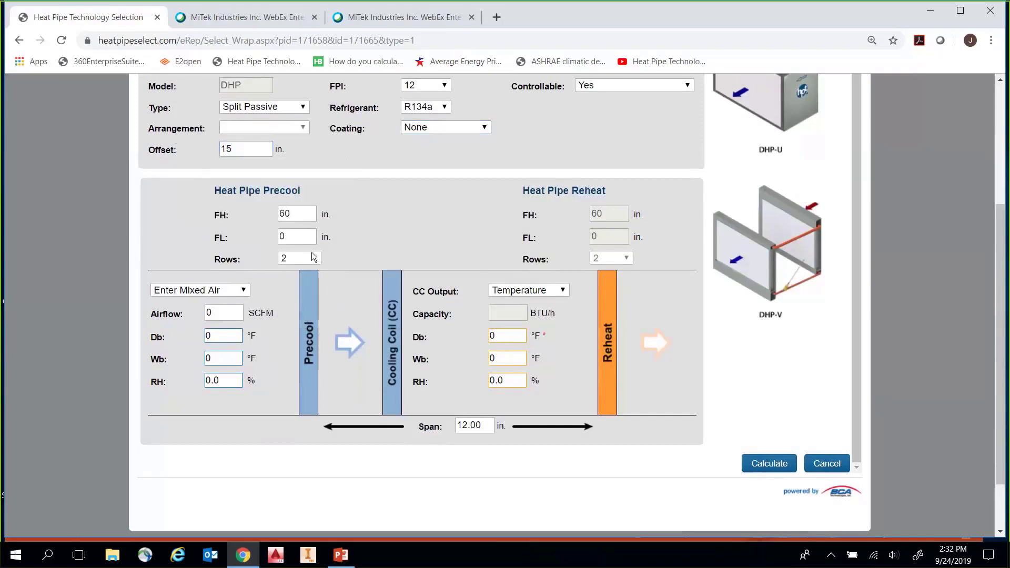
double_click(299, 235)
click(247, 148)
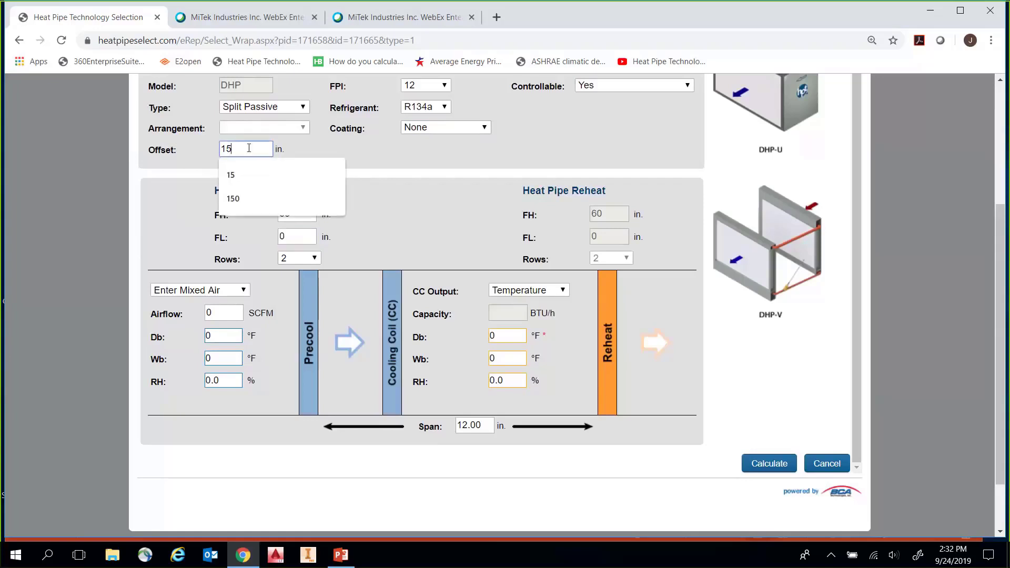
click(341, 145)
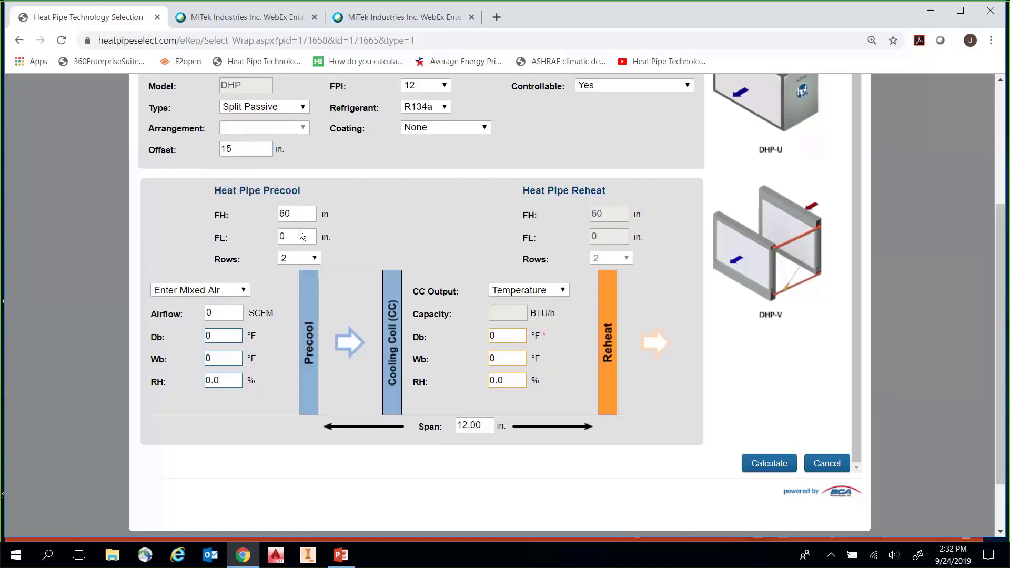
Step: Set the precool coil's face length to 50 in. and its rows to 4
click(298, 238)
double_click(299, 236)
text(50)
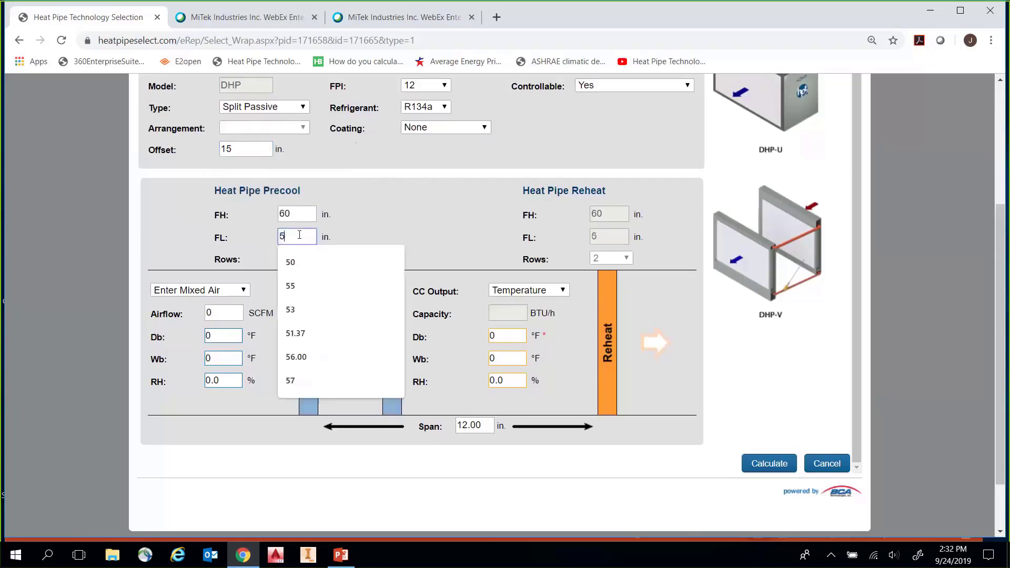
click(352, 269)
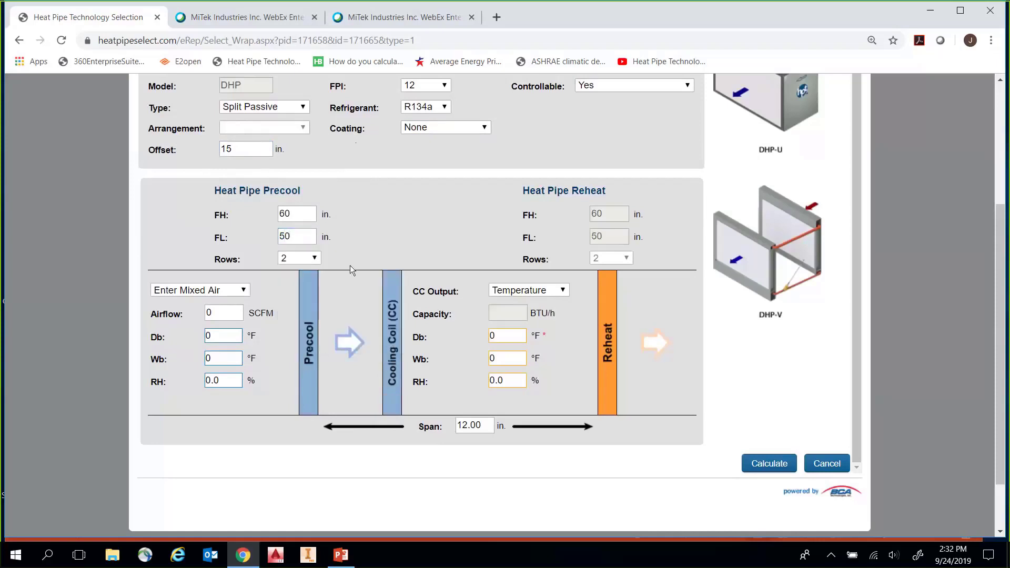
click(314, 259)
click(310, 298)
Step: Enter the mixed air conditions as 10000 SCFM airflow, 90 °F dry bulb and 72 °F wet bulb
click(232, 313)
text(10000)
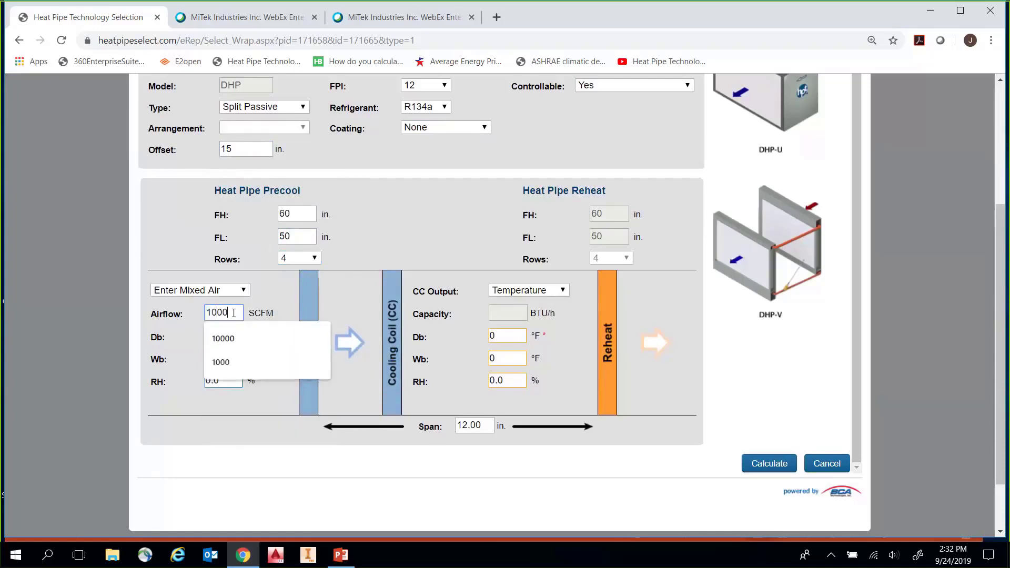
key(Tab)
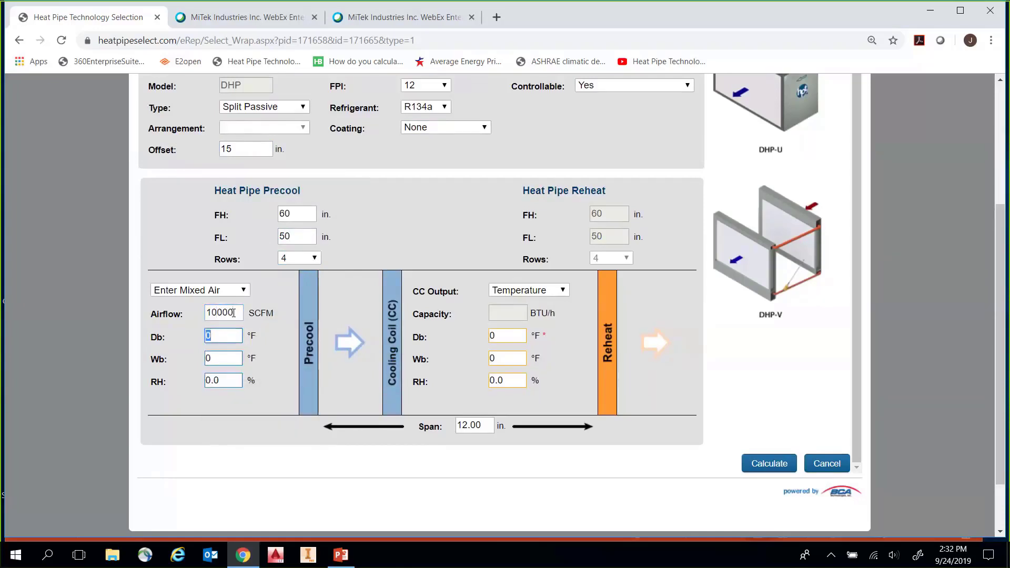
text(90)
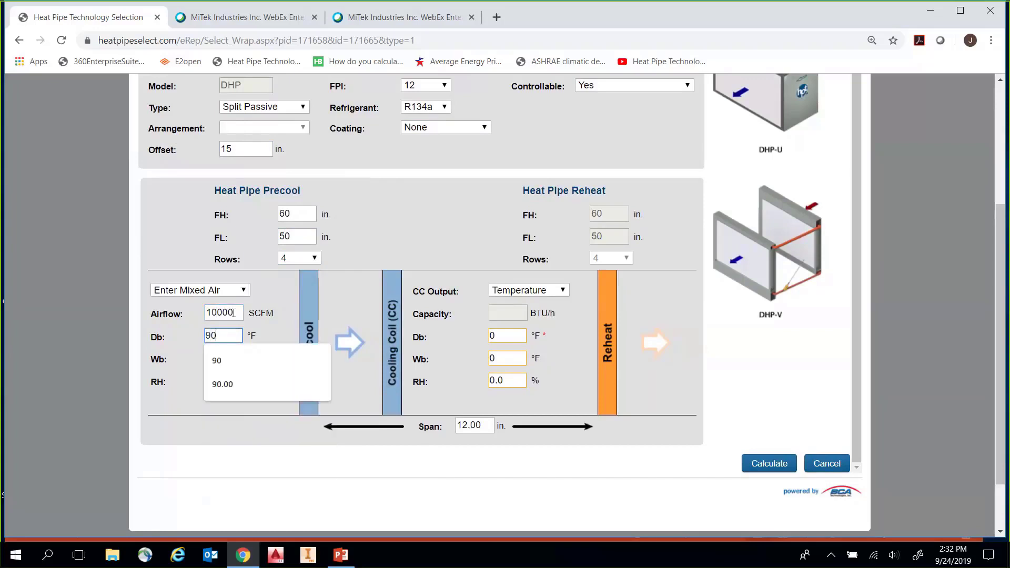
key(Tab)
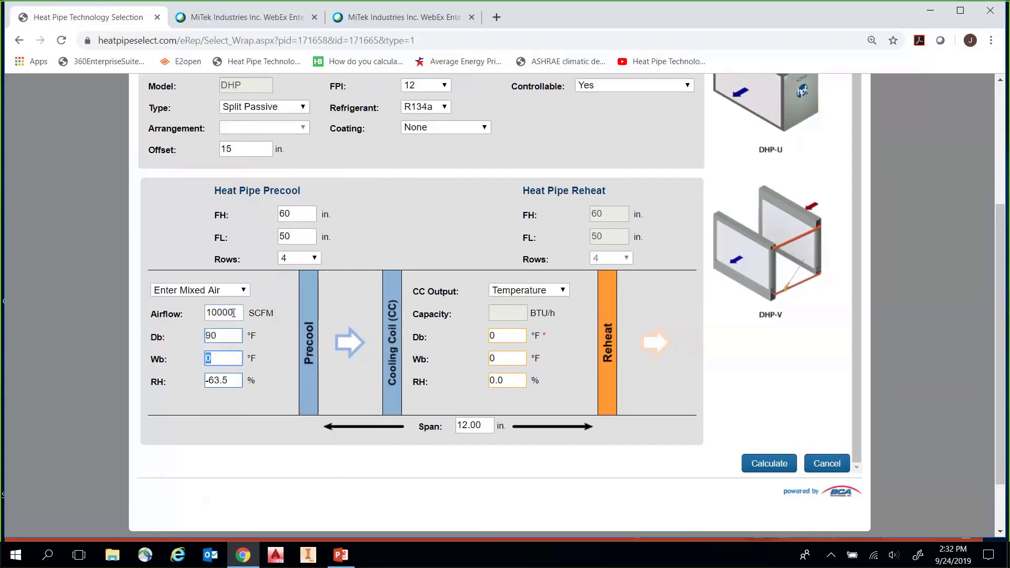
text(72)
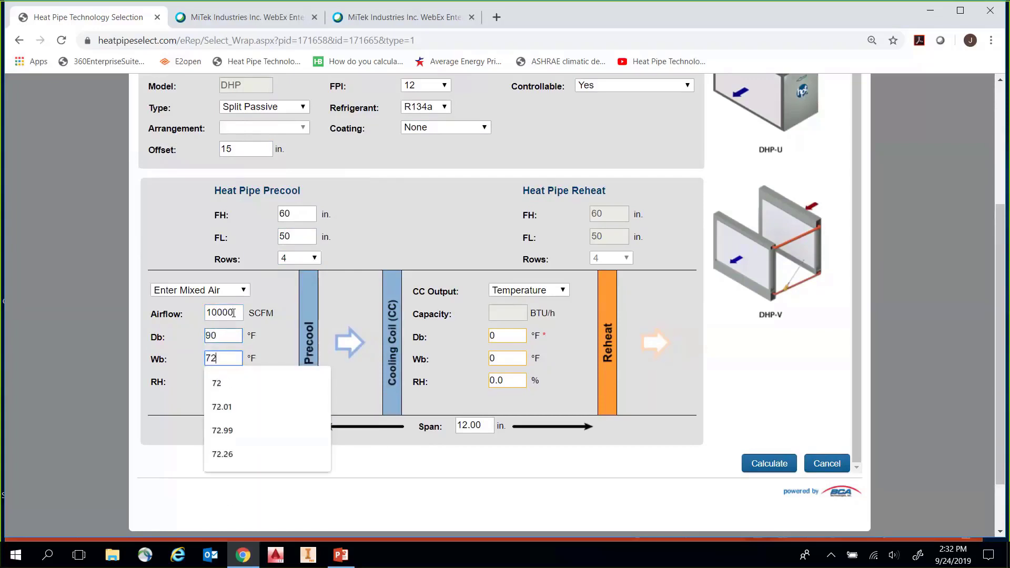
key(Tab)
key(Tab)
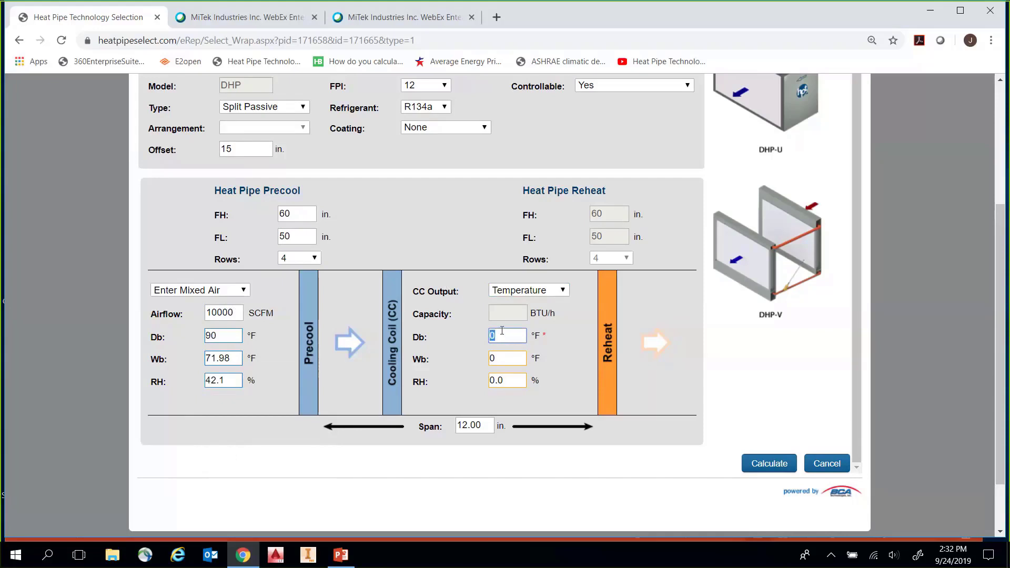
Step: Set the cooling coil output temperatures to 52 °F dry bulb and 52 °F wet bulb
text(52)
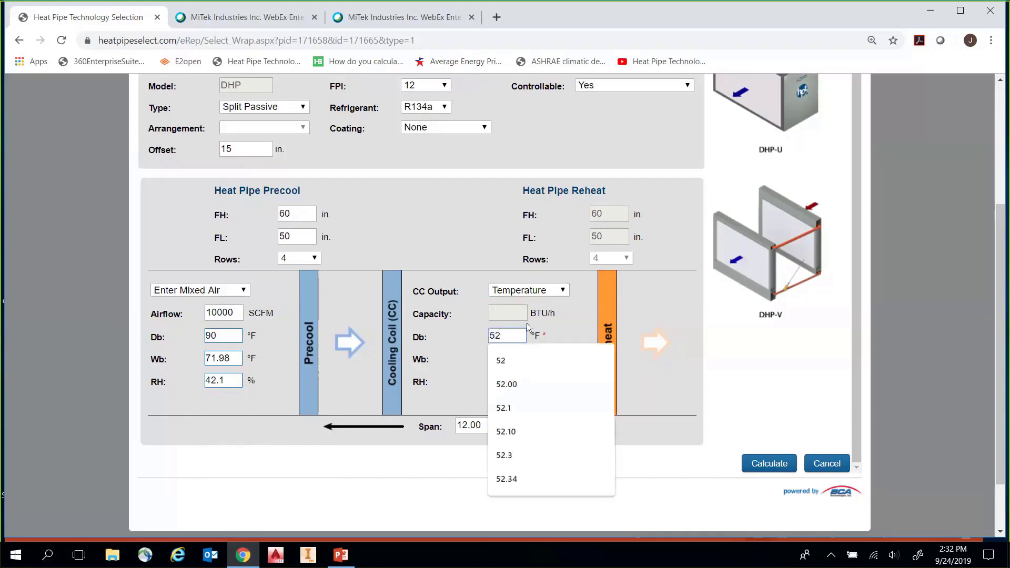
key(Tab)
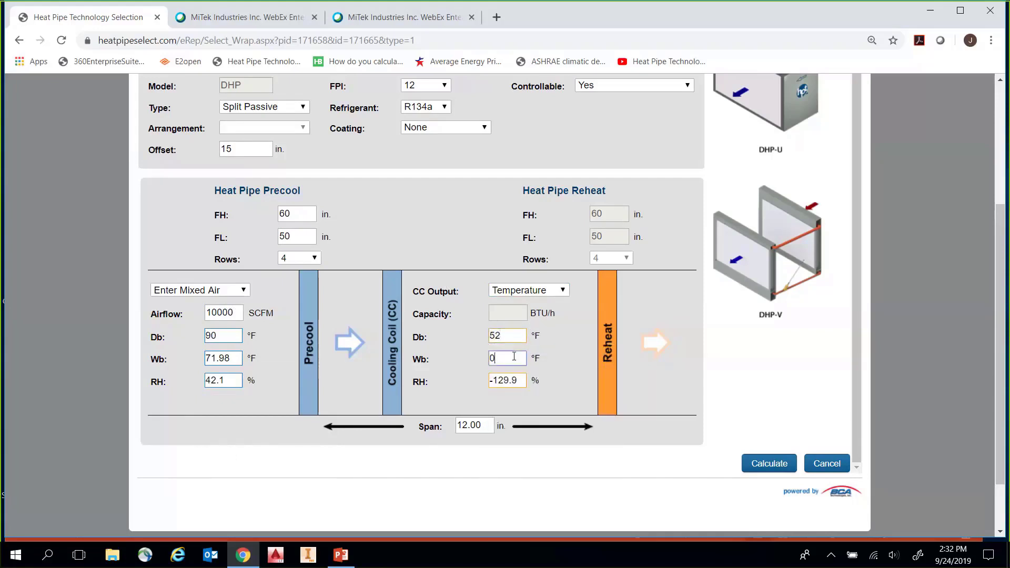
text(52)
key(Tab)
Step: Set the span between the precool and reheat coils to 120 in. and calculate the selection
double_click(481, 425)
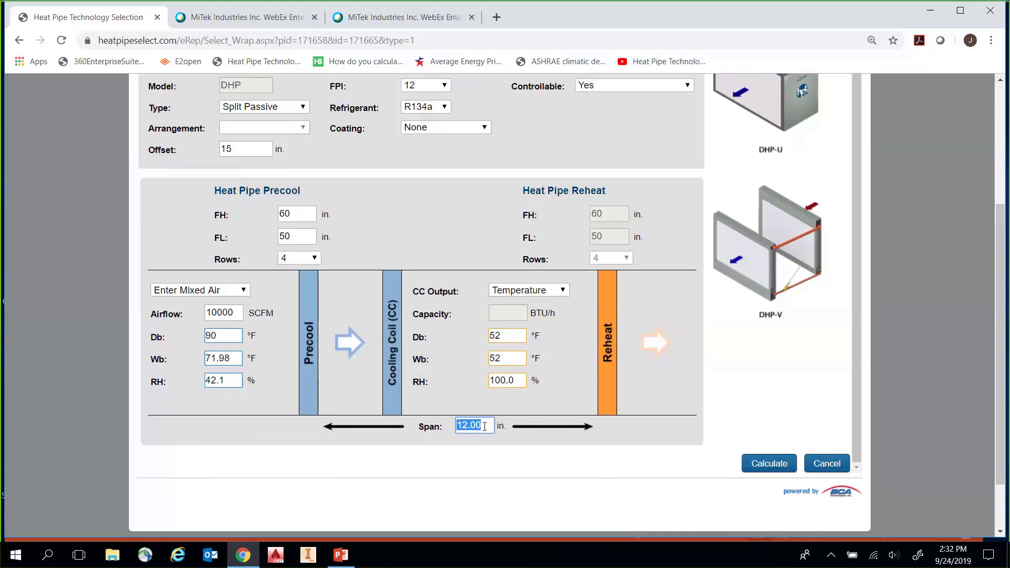
key(BackSpace)
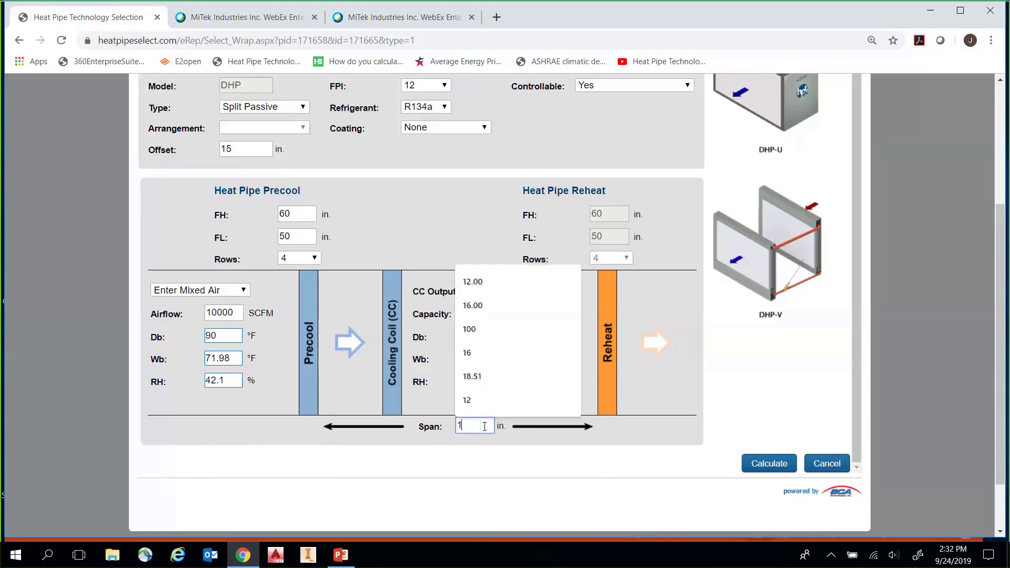
text(120)
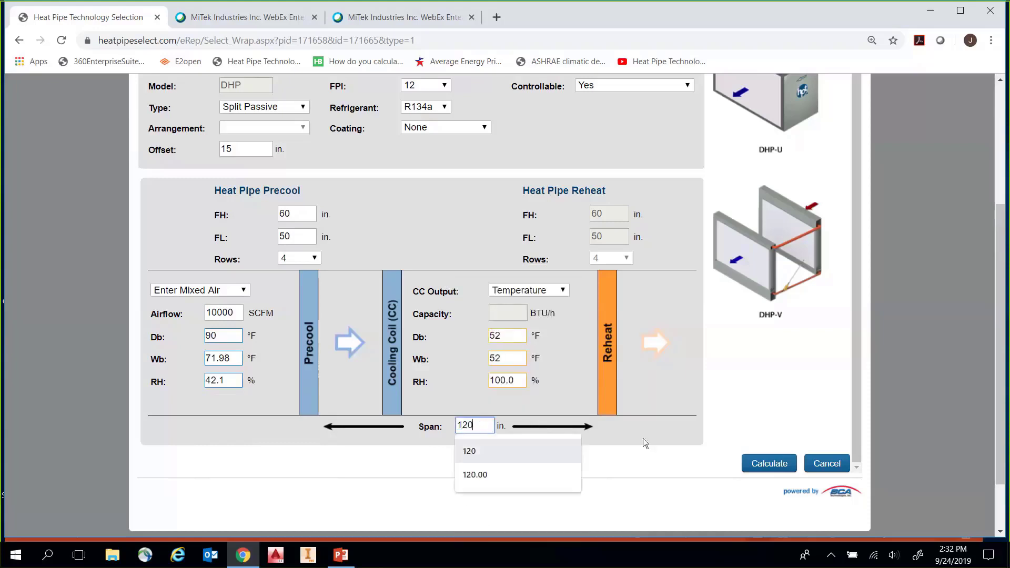
click(710, 354)
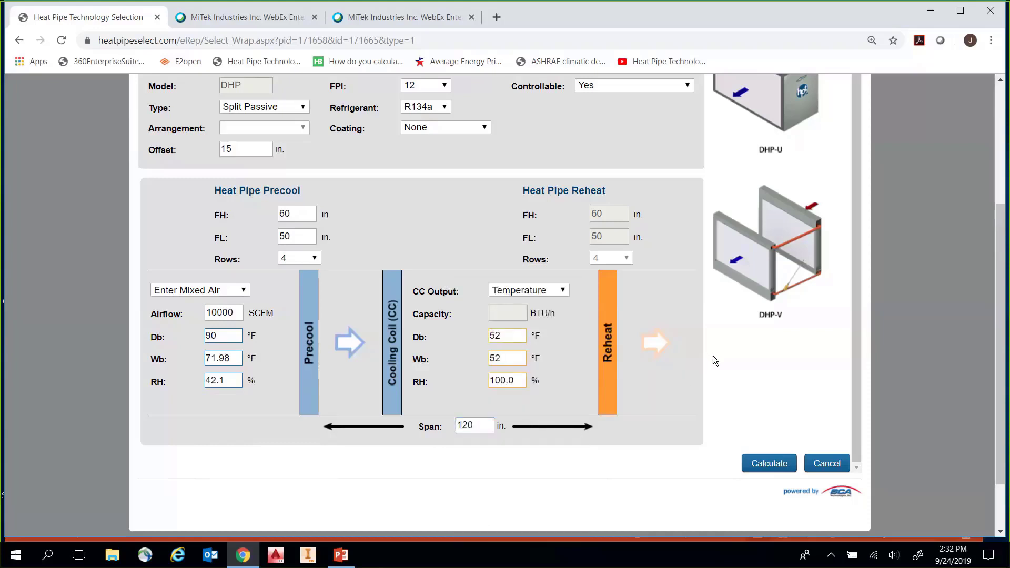
click(768, 468)
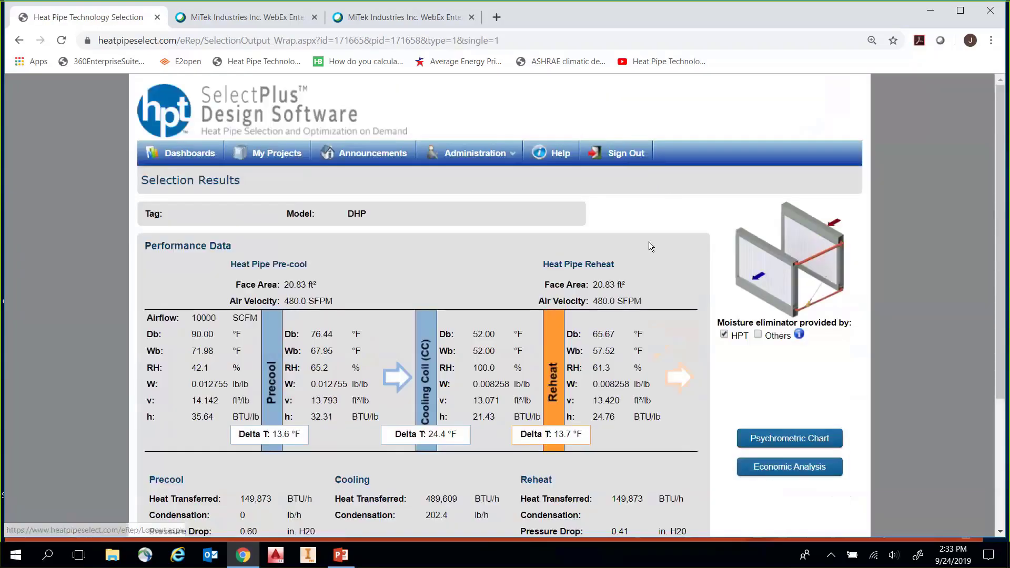
Step: Examine the temperature effectiveness, Delta T and pressure drop of the precool and reheat coils in the selection results
scroll(649, 241, down, 1)
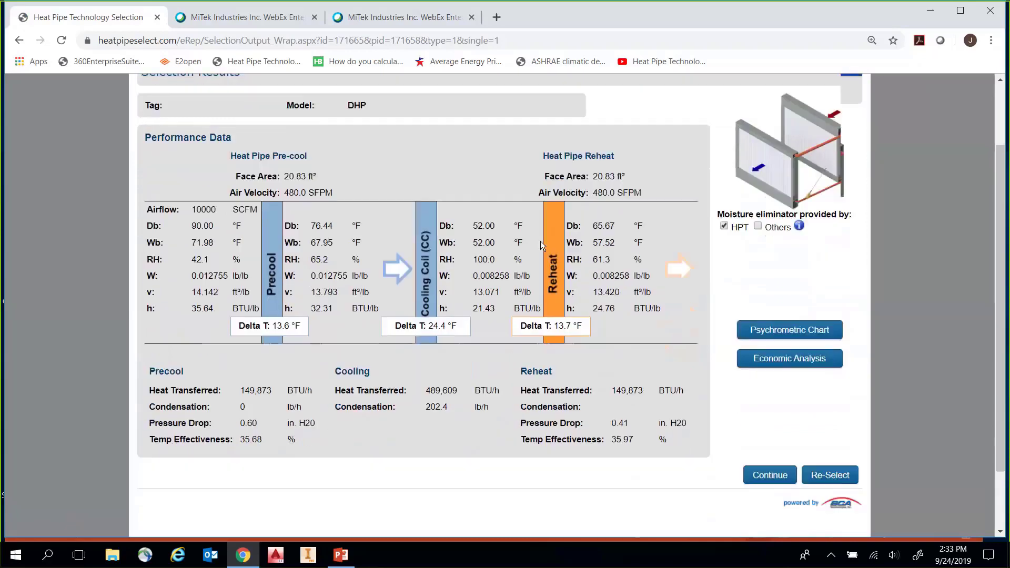
scroll(541, 241, down, 1)
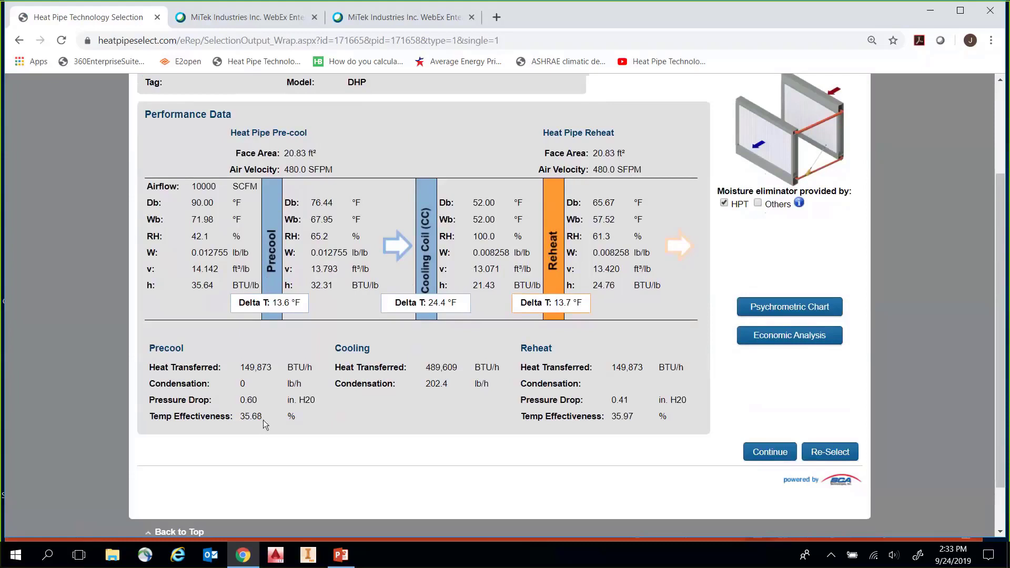
drag(263, 419, 239, 420)
drag(304, 303, 272, 303)
drag(260, 401, 241, 401)
drag(582, 304, 555, 303)
mouse_move(630, 400)
mouse_down()
mouse_move(611, 400)
mouse_move(618, 415)
mouse_up()
scroll(545, 395, up, 1)
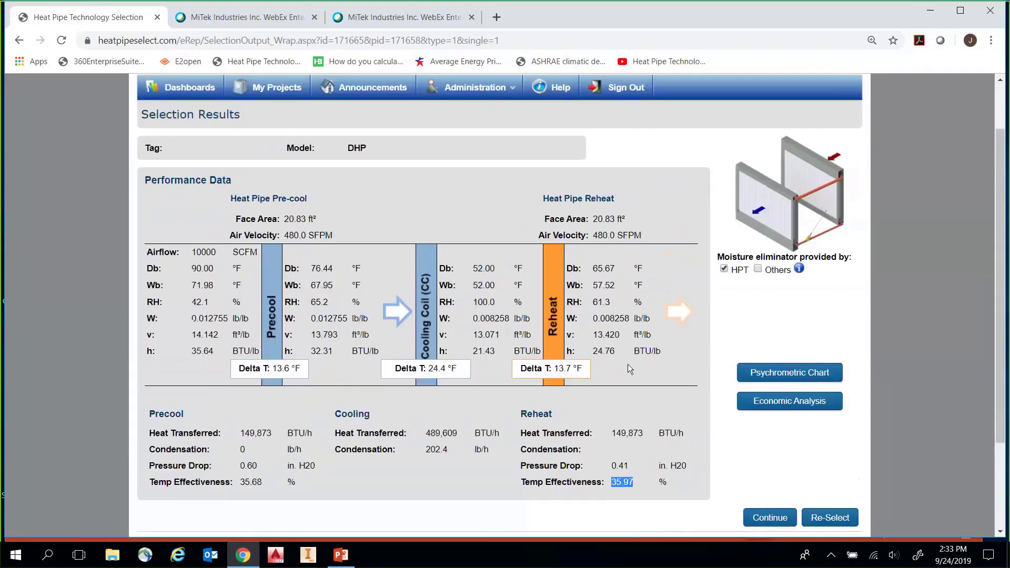
click(629, 363)
scroll(783, 260, down, 2)
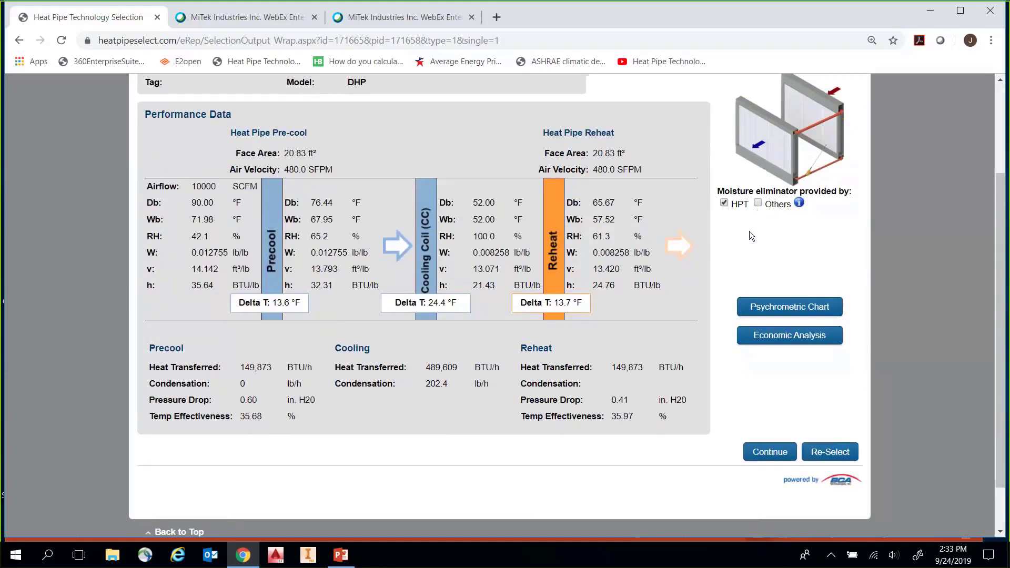
Step: Compare the precool pressure drop with the moisture eliminator provided by Others, and return the choice to HPT
scroll(737, 260, up, 2)
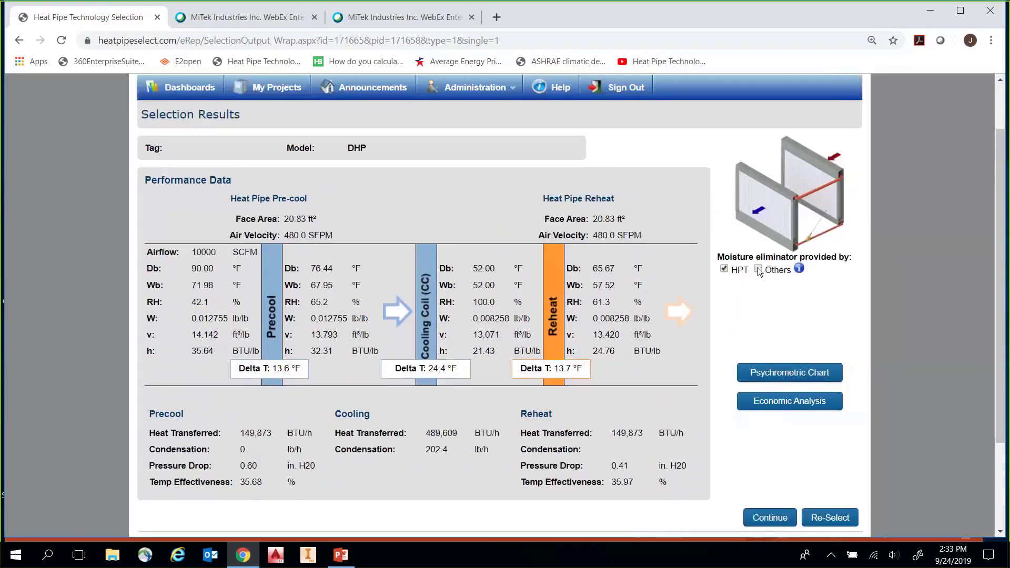
click(757, 270)
scroll(610, 321, down, 3)
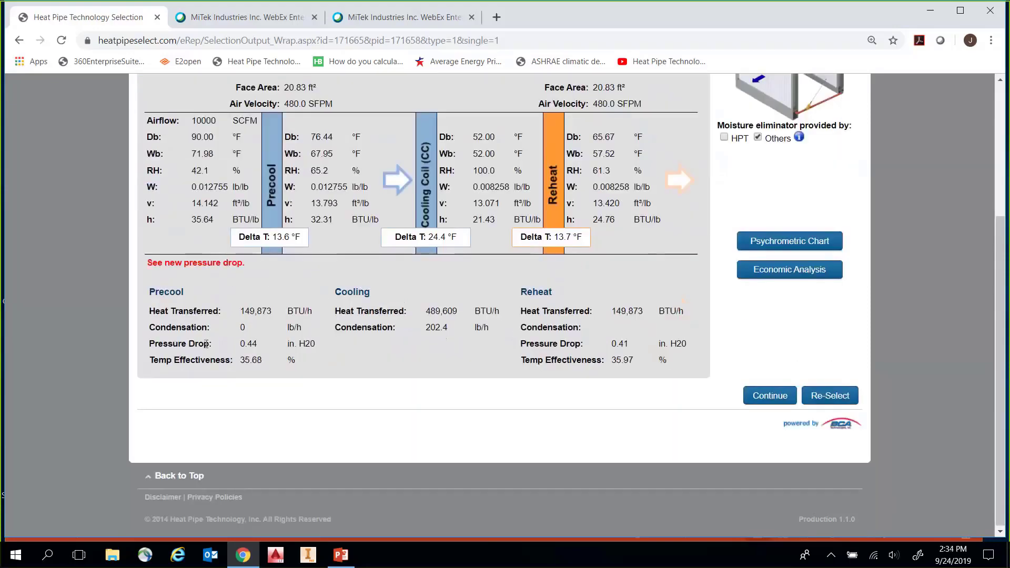
drag(258, 346, 240, 347)
click(724, 137)
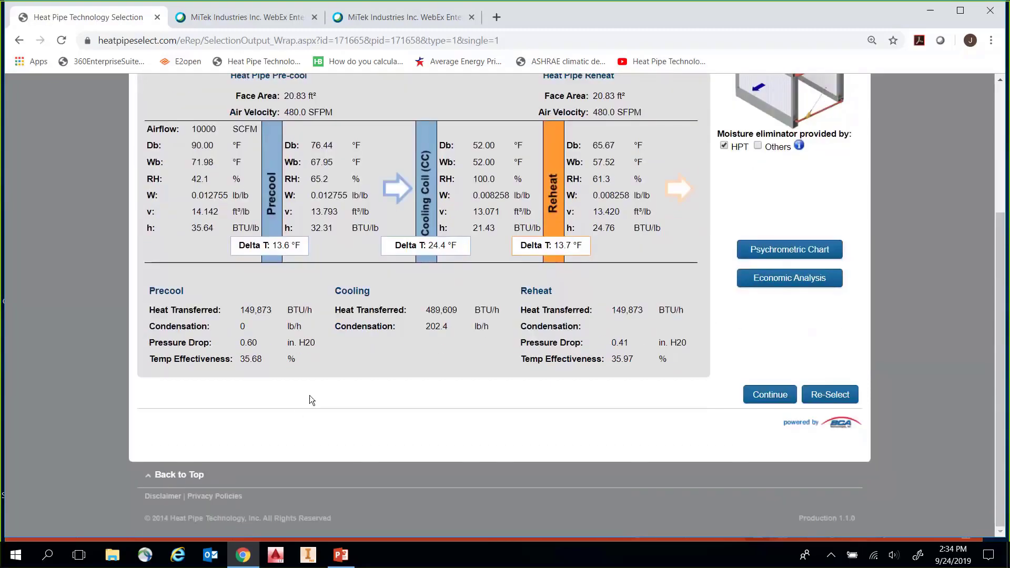
drag(259, 344, 241, 343)
scroll(710, 353, up, 1)
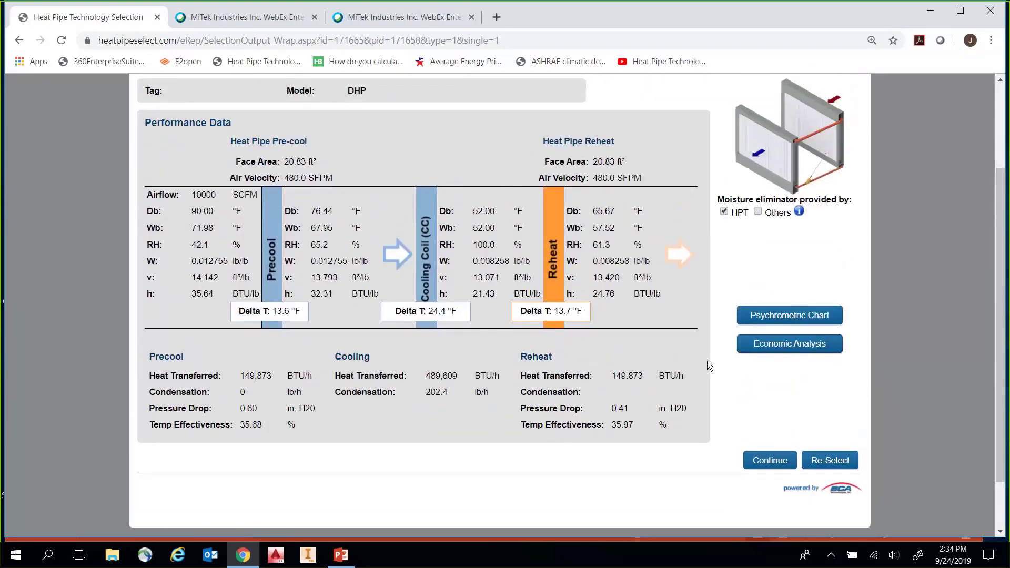
Step: Continue to the drawing selection, keeping the frame at 16 GA G90 Galvanized Steel and the airflow at Right
click(765, 466)
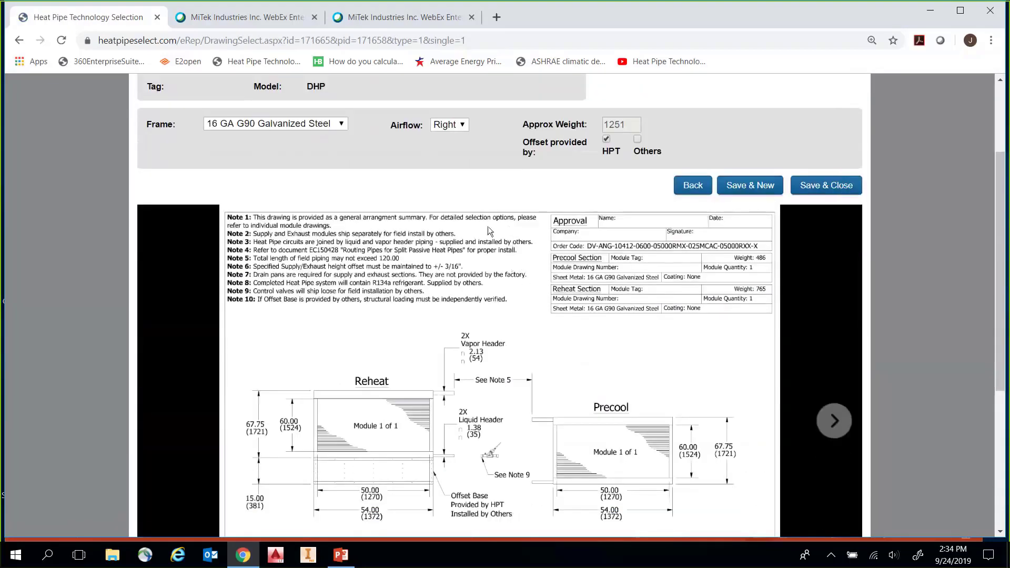
scroll(409, 180, down, 1)
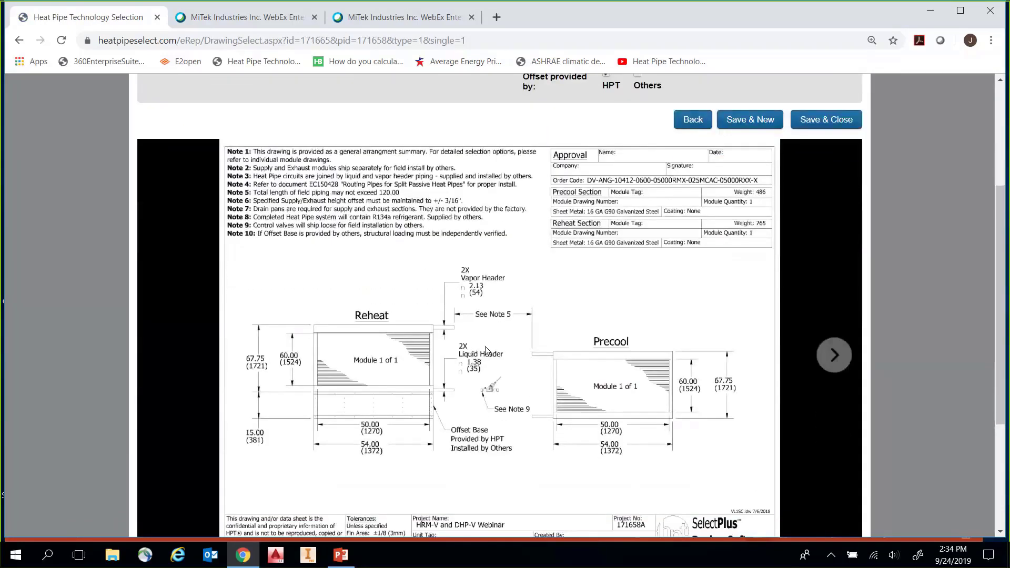
scroll(452, 181, up, 1)
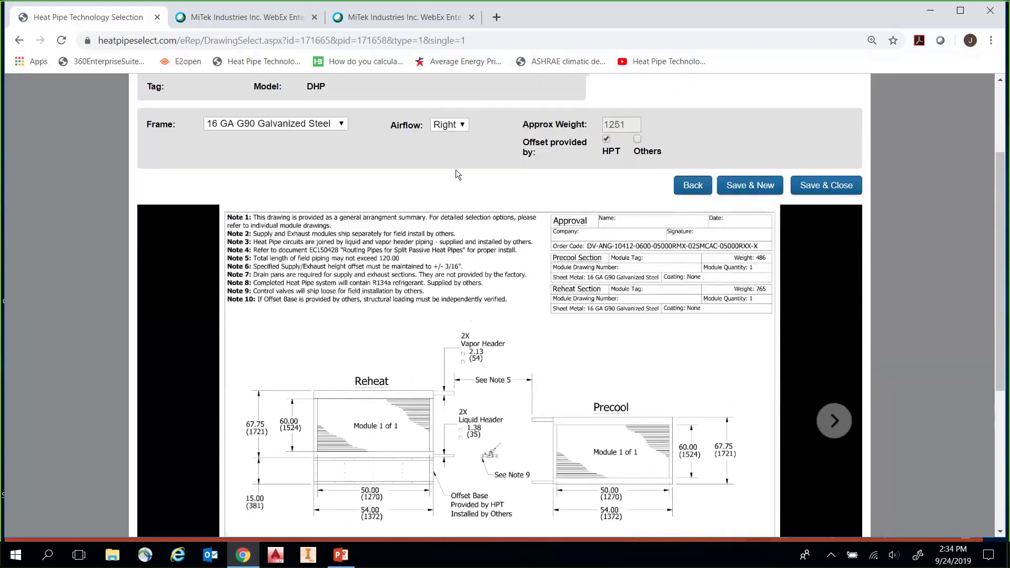
click(270, 130)
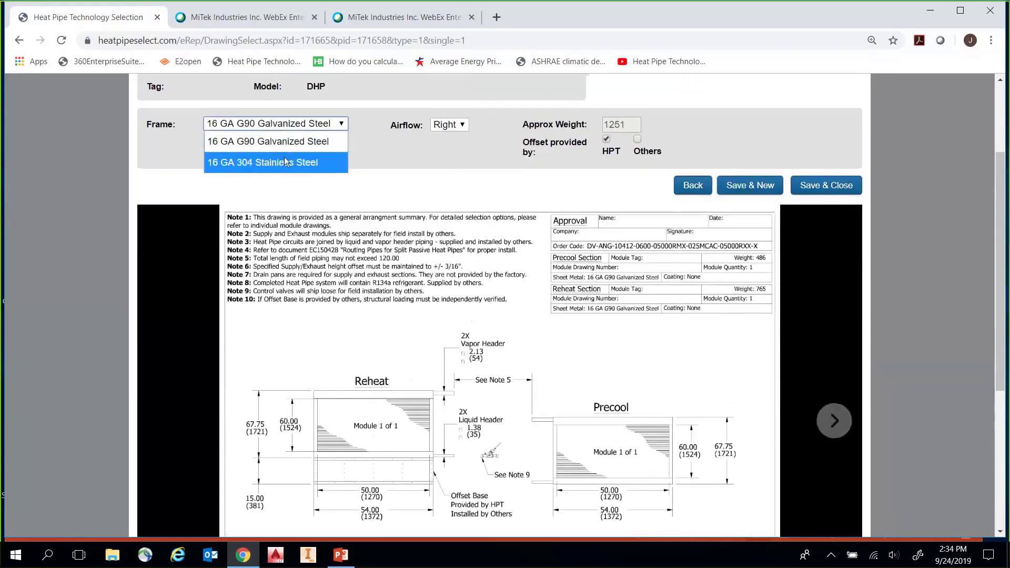
click(296, 141)
click(451, 128)
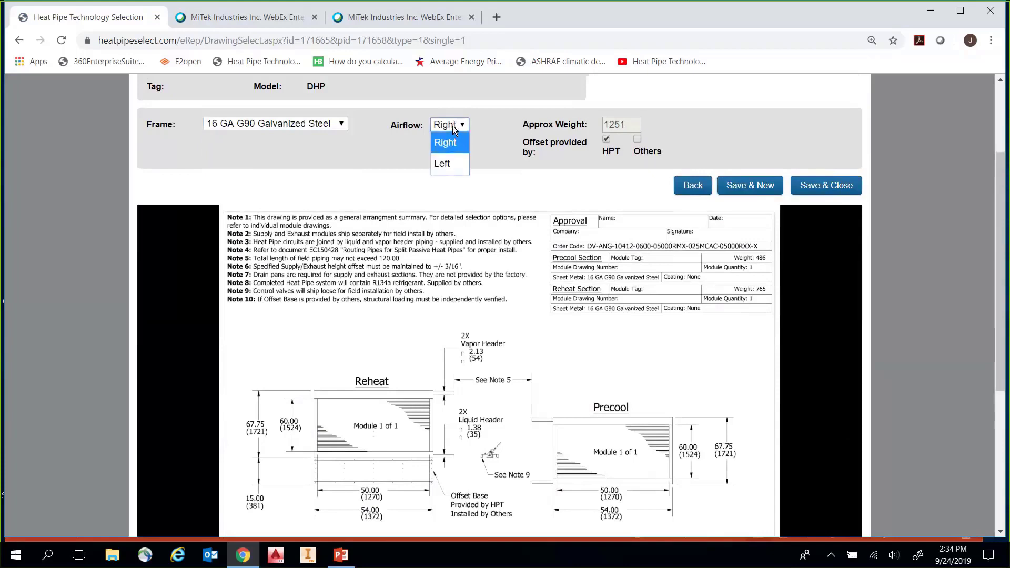
click(489, 184)
Step: Try Others as the offset base provider on the layout drawing, and return the choice to HPT
scroll(557, 147, down, 2)
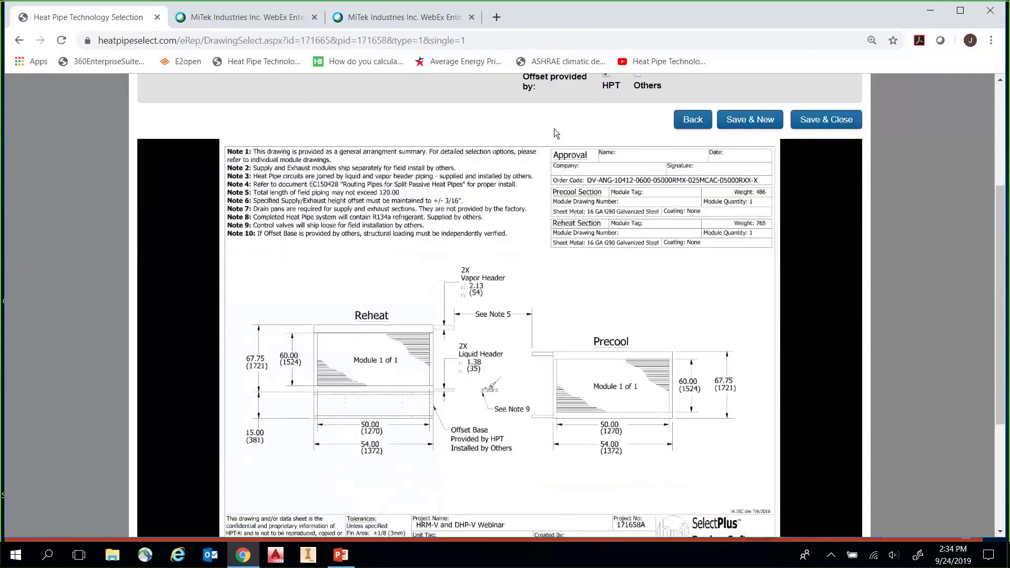
scroll(544, 125, up, 2)
click(569, 168)
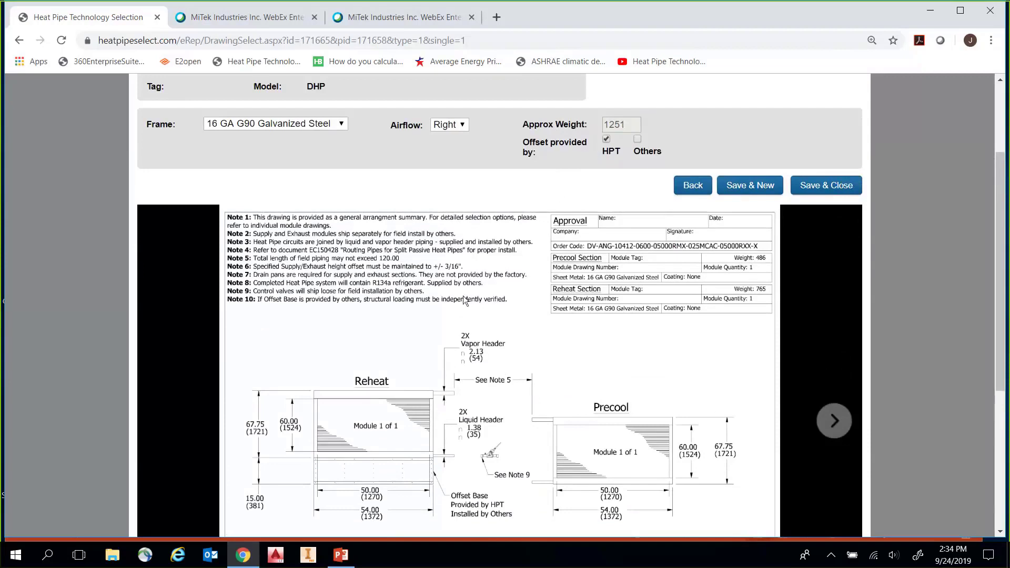
scroll(431, 381, down, 1)
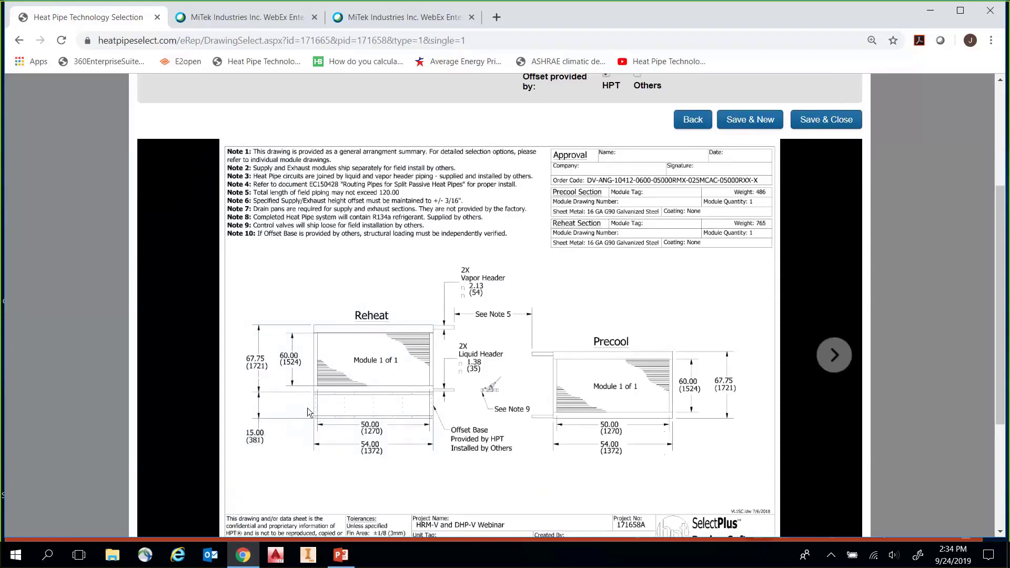
scroll(544, 216, up, 1)
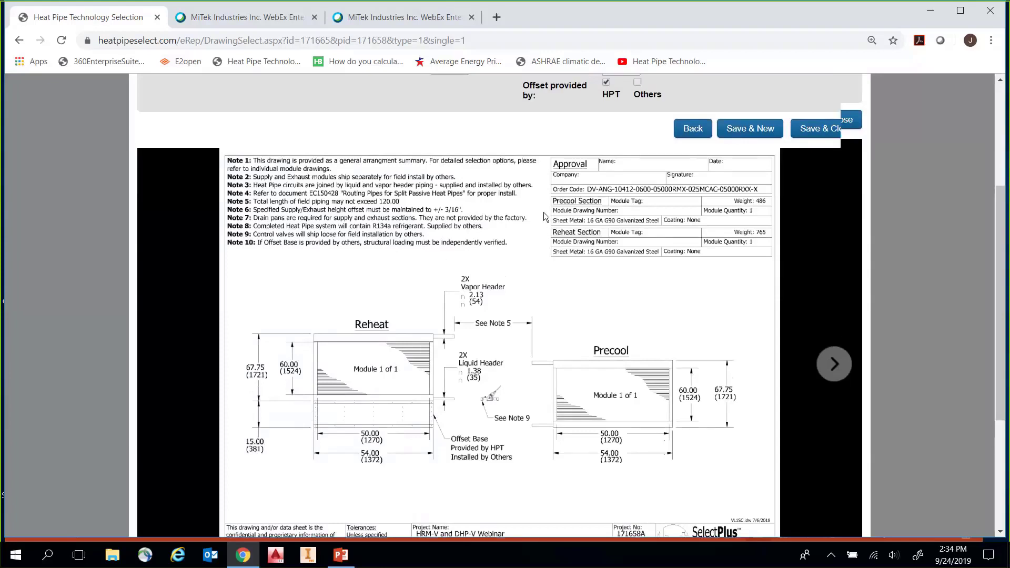
scroll(544, 216, up, 1)
click(638, 139)
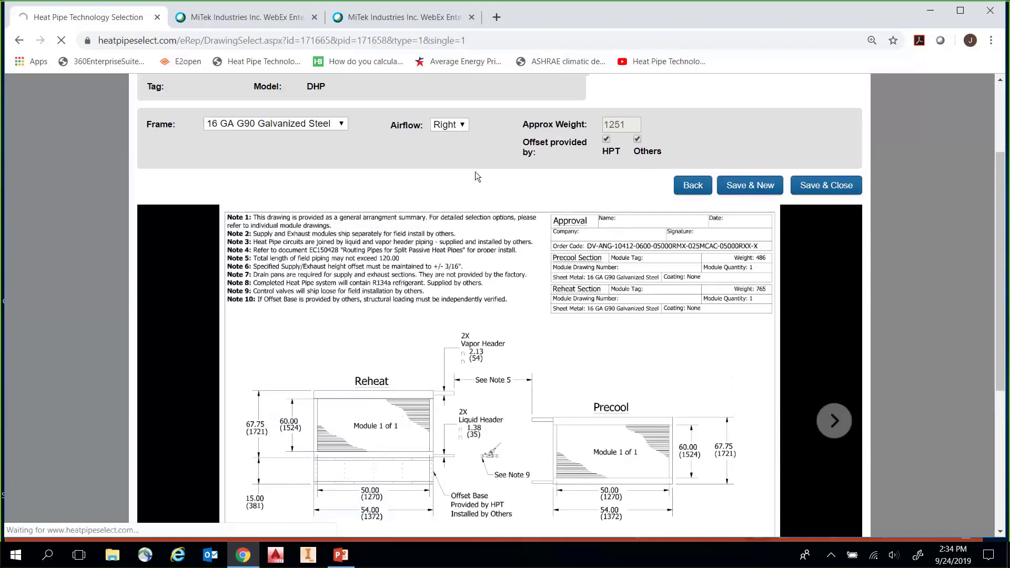
mouse_move(494, 162)
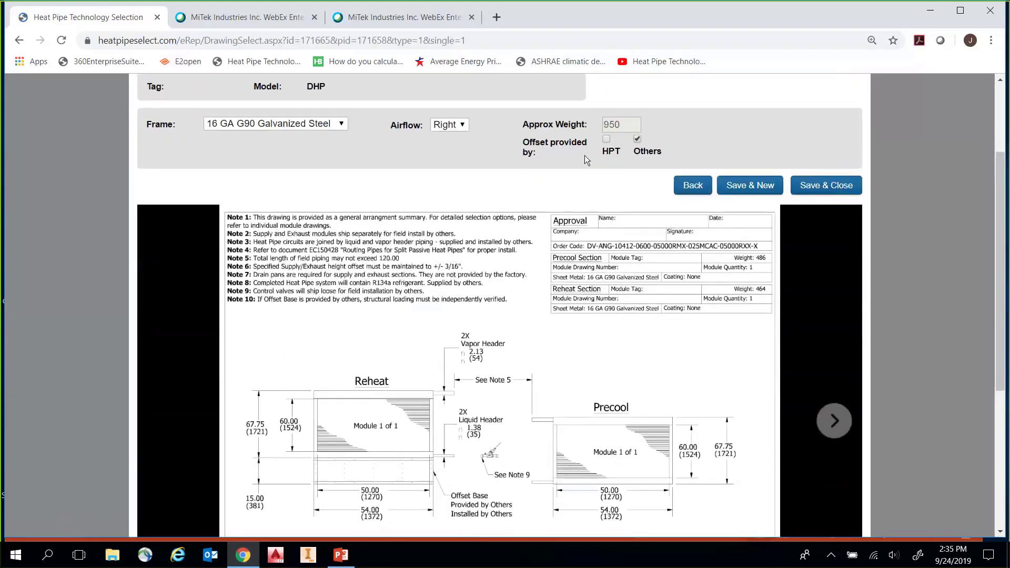
scroll(315, 418, down, 1)
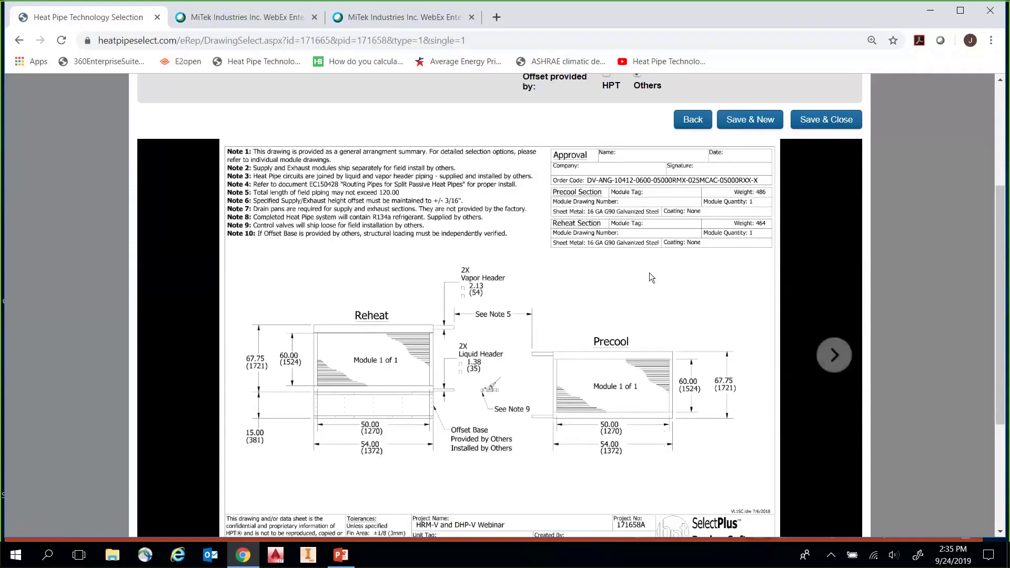
scroll(660, 339, up, 3)
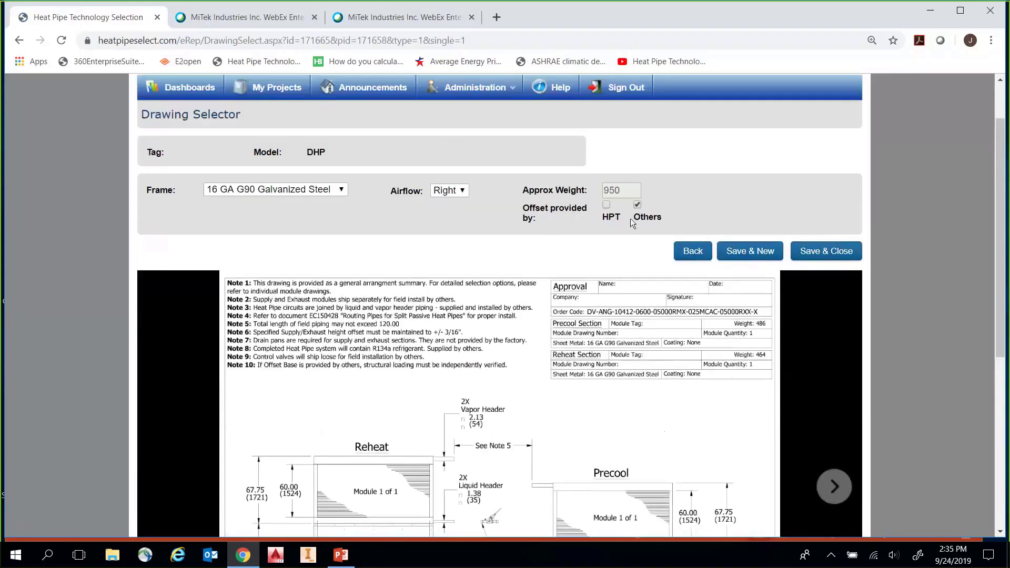
click(607, 205)
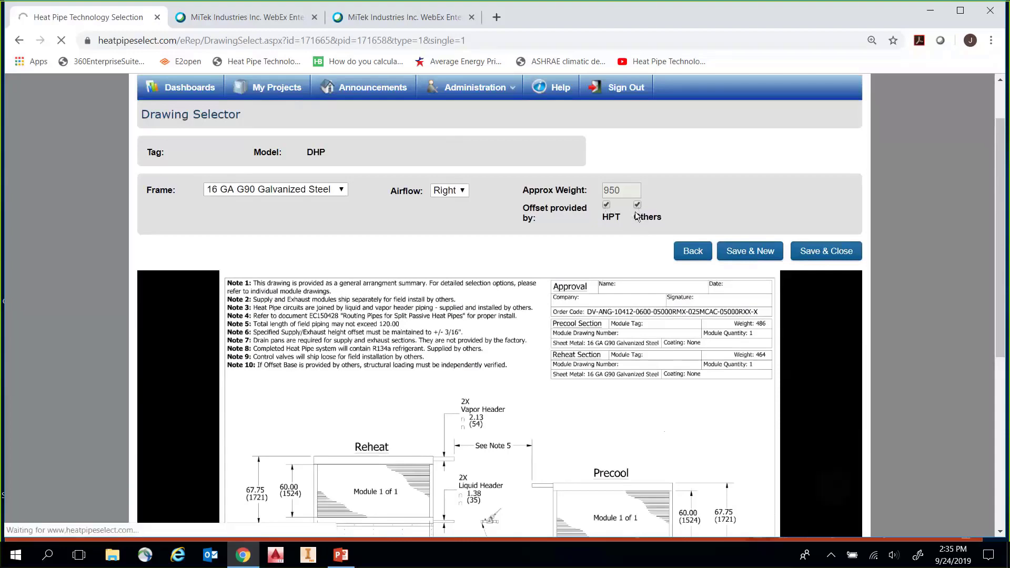
scroll(635, 212, down, 3)
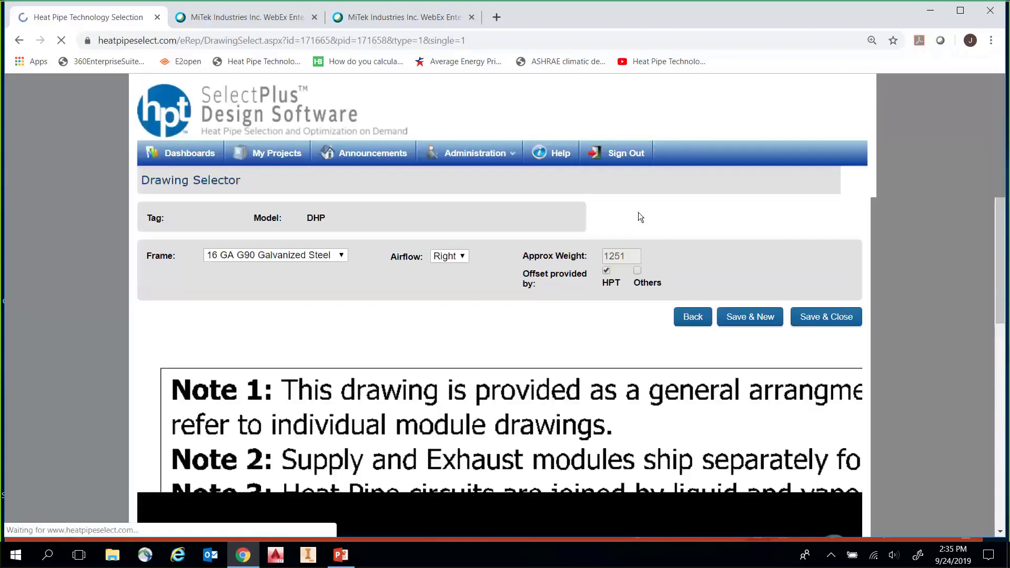
Step: Examine the precool module, reheat module and field piping clearance drawings of the DHP selection
scroll(750, 323, down, 5)
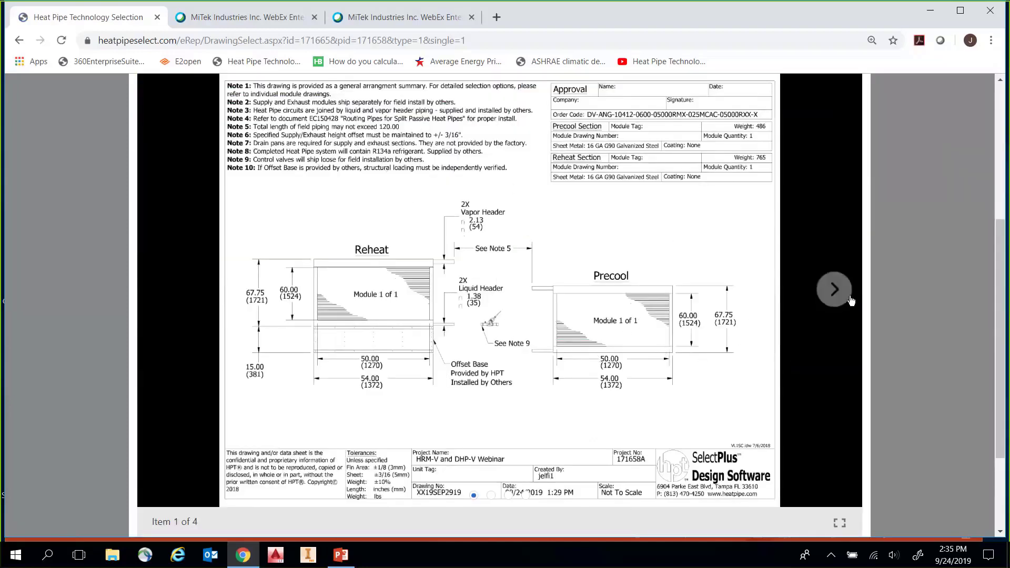
click(834, 289)
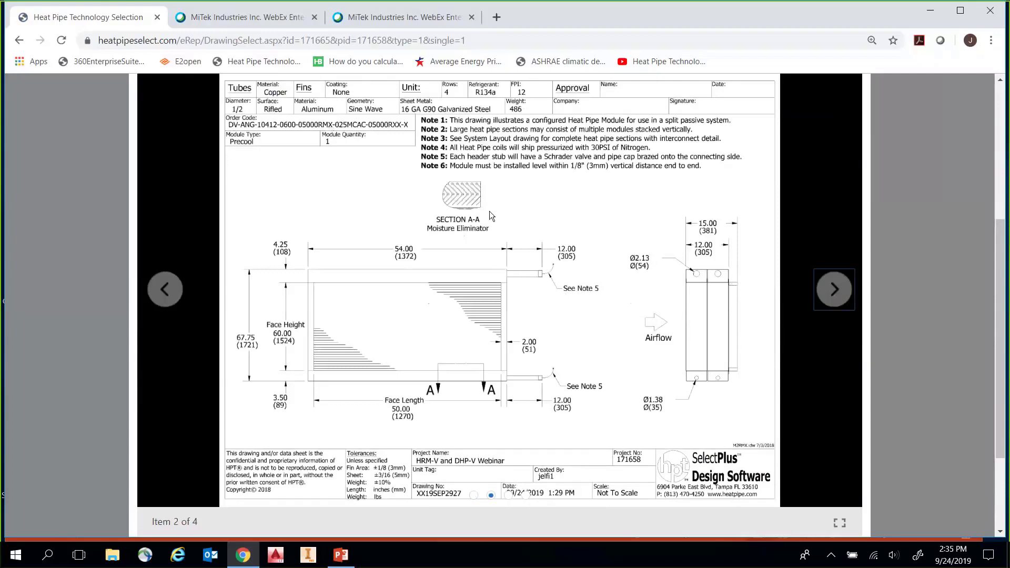
click(834, 289)
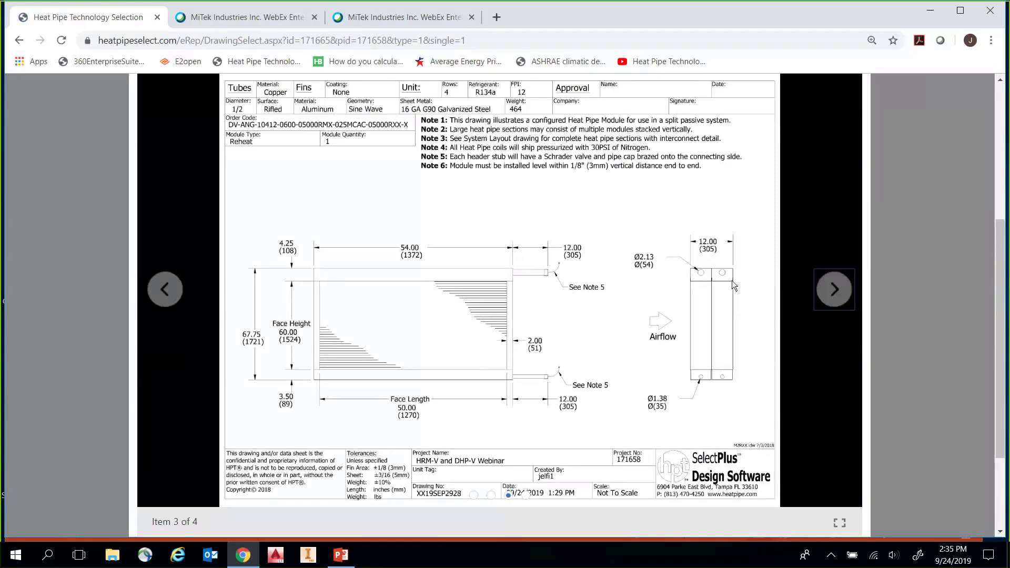
click(834, 289)
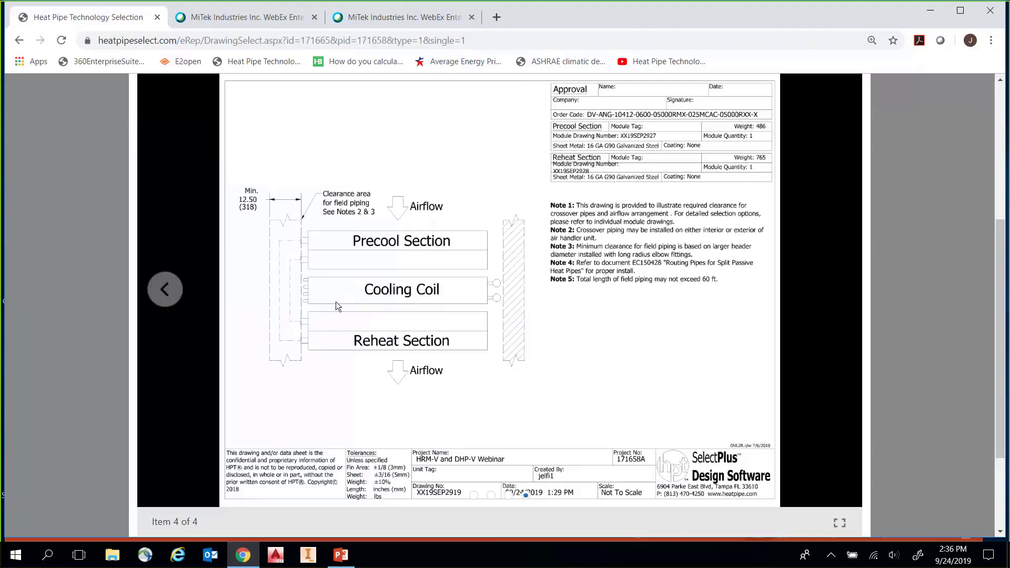
scroll(369, 315, down, 3)
scroll(474, 358, up, 3)
scroll(568, 363, up, 3)
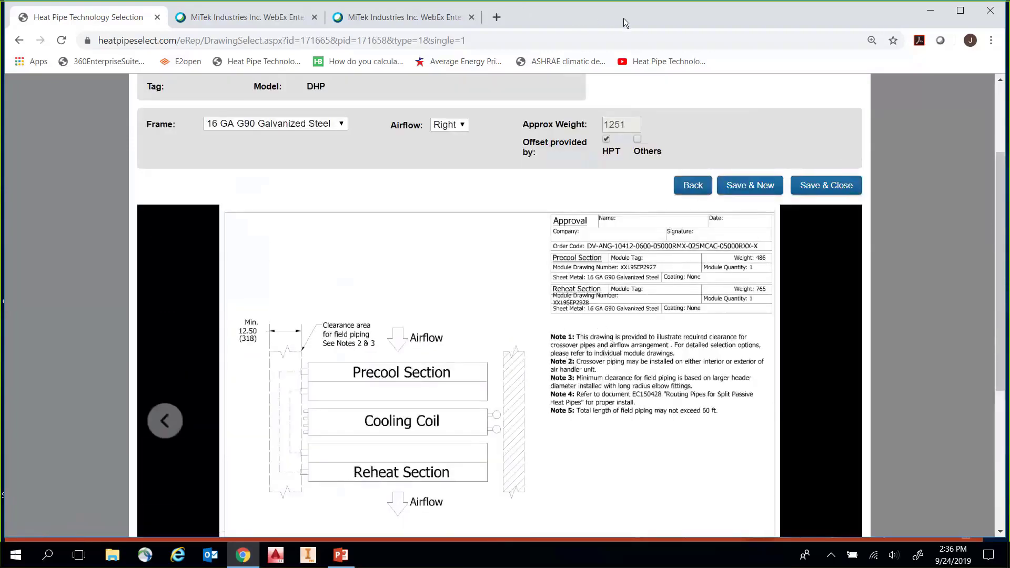
Step: Save the DHP drawing selection and close it to return to the project schedule
scroll(581, 208, up, 1)
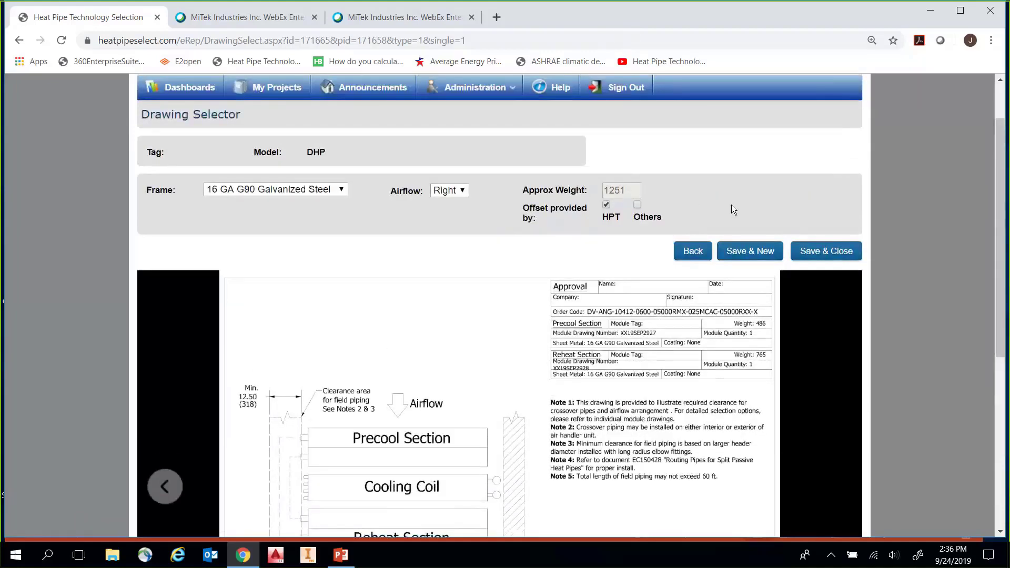
scroll(722, 207, down, 1)
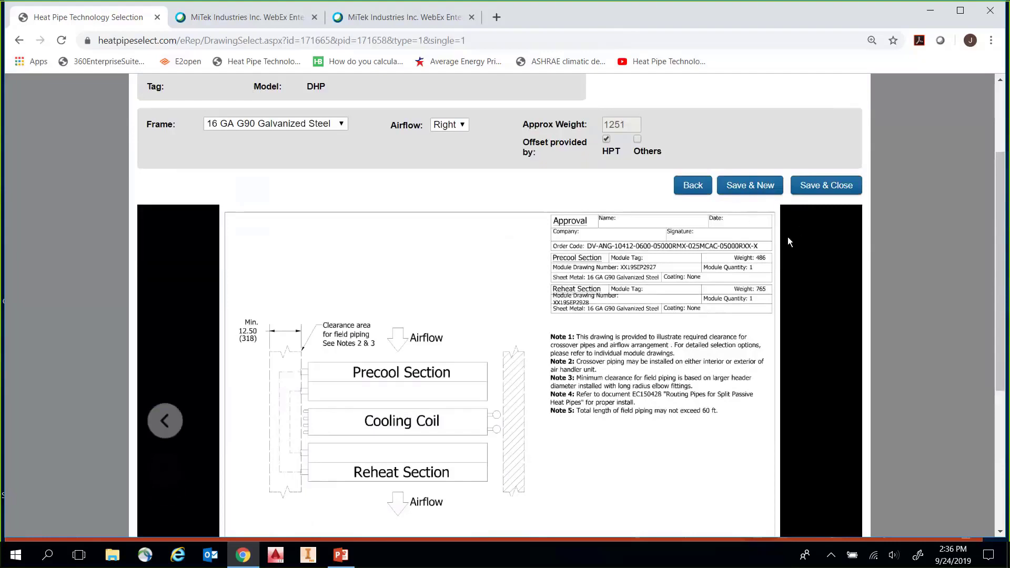
scroll(800, 288, up, 2)
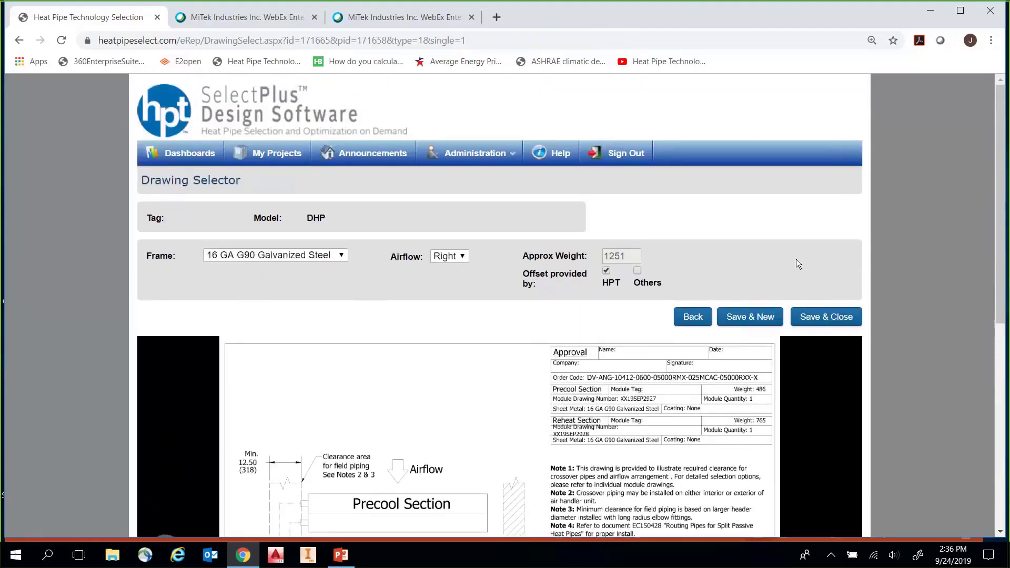
scroll(727, 241, down, 1)
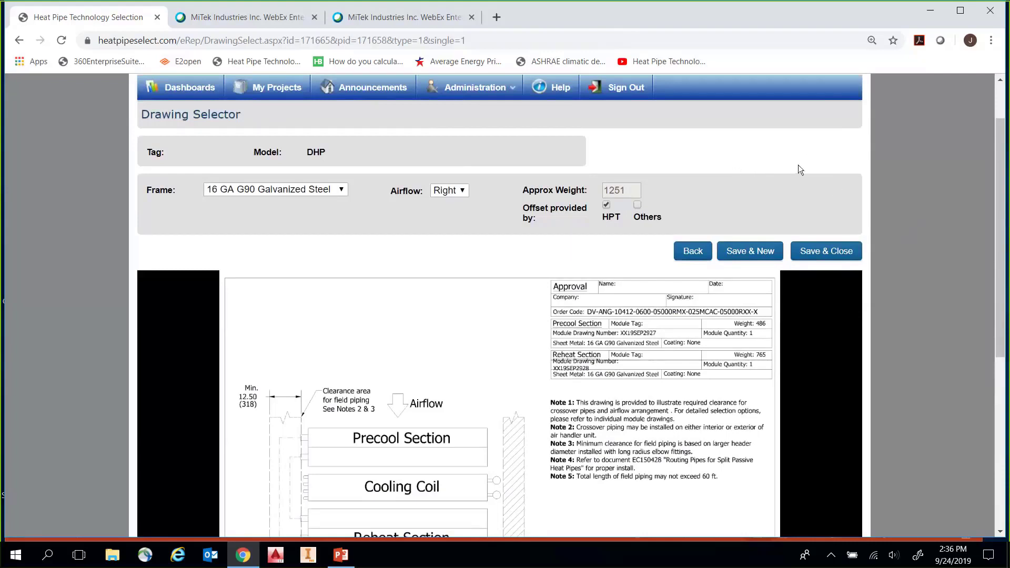
scroll(791, 166, down, 1)
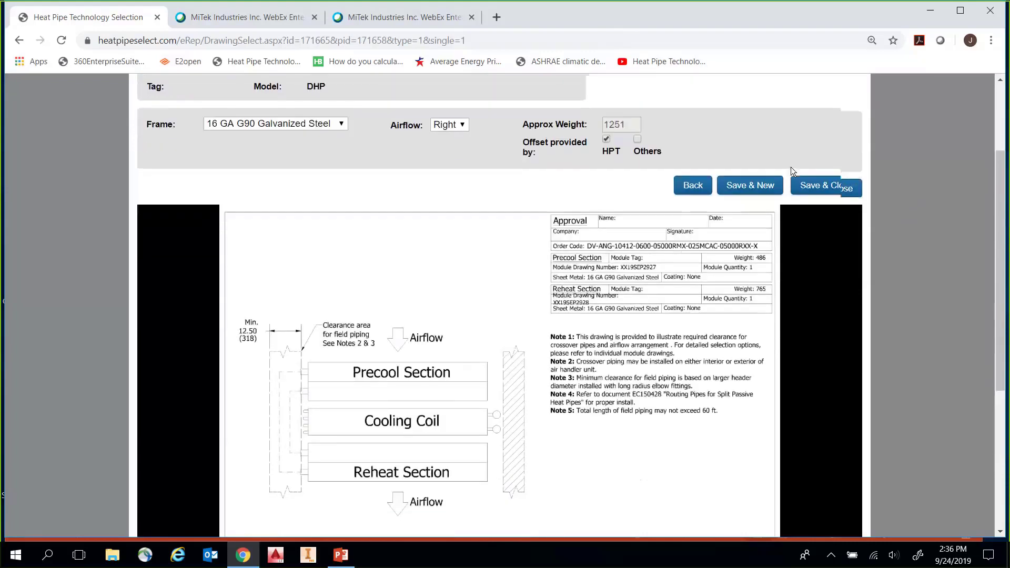
click(820, 194)
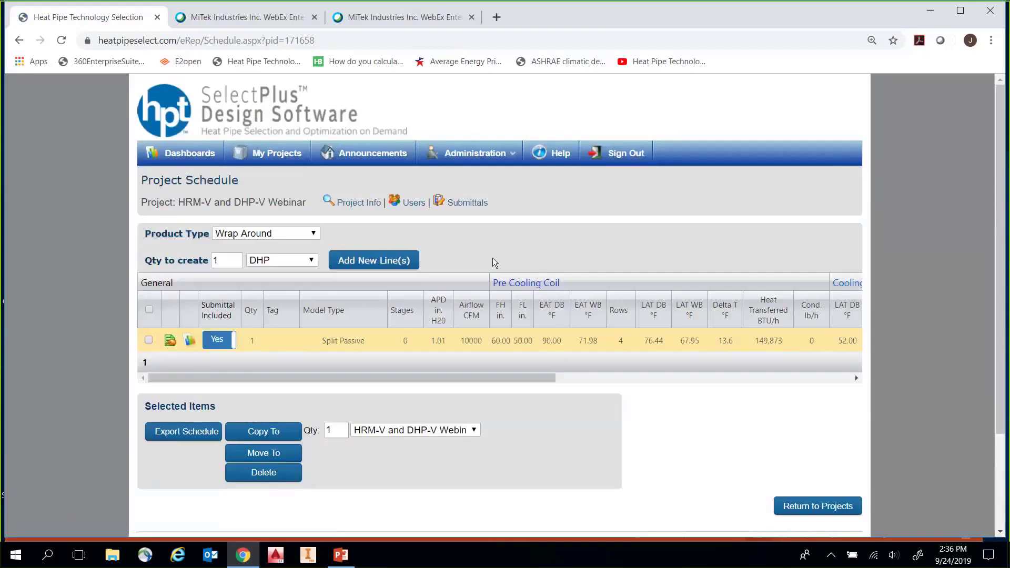
Step: Switch the project schedule's product type to Heat Recovery and open the 10000 CFM HRM line's selection input
scroll(500, 247, down, 1)
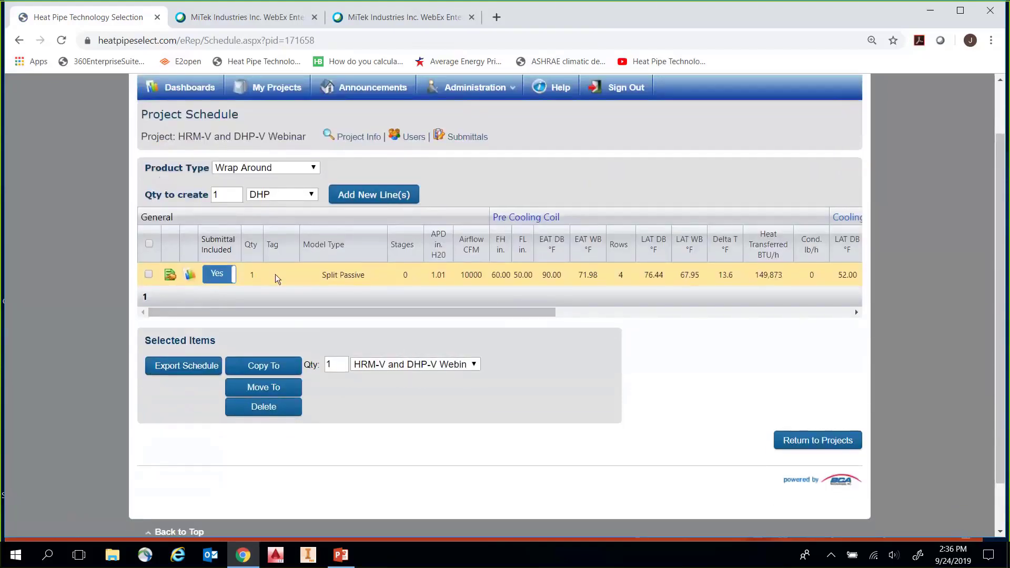
click(295, 167)
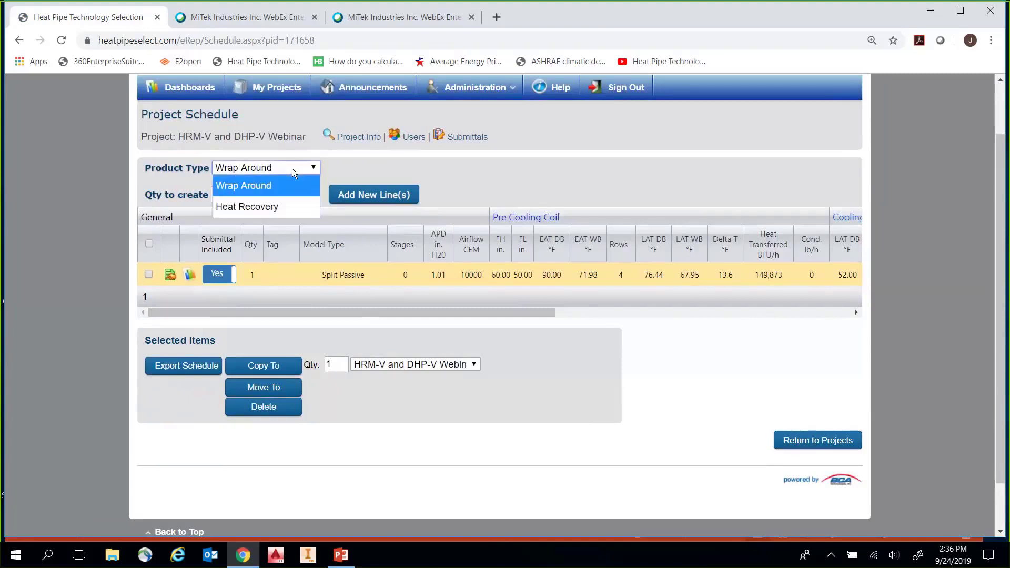
click(276, 207)
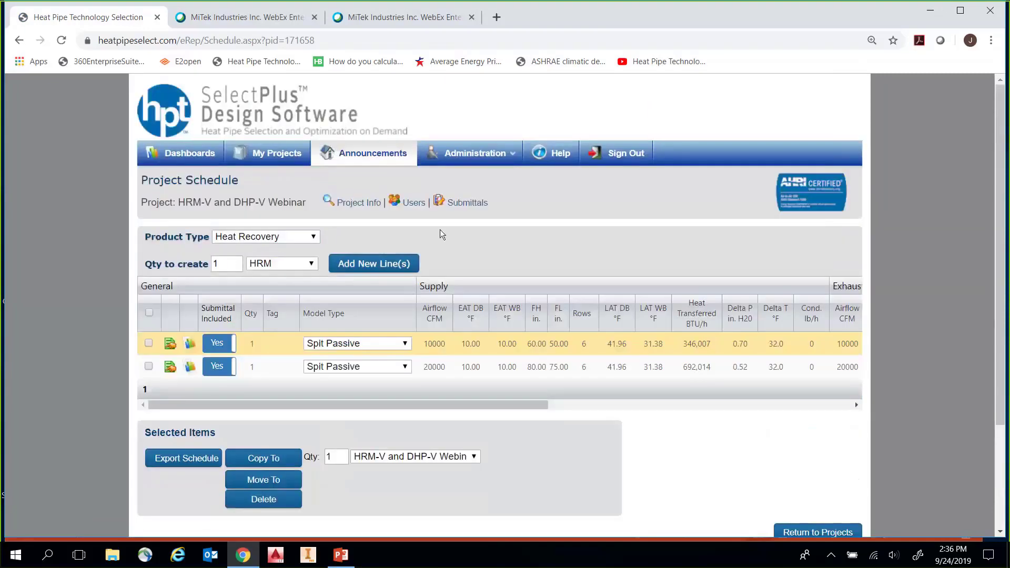
scroll(437, 229, down, 1)
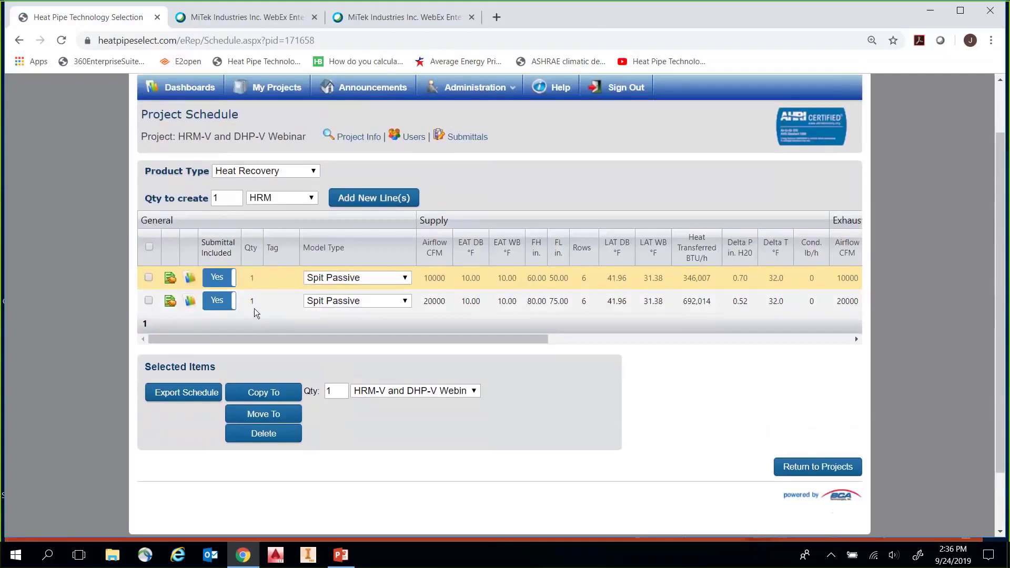
click(170, 280)
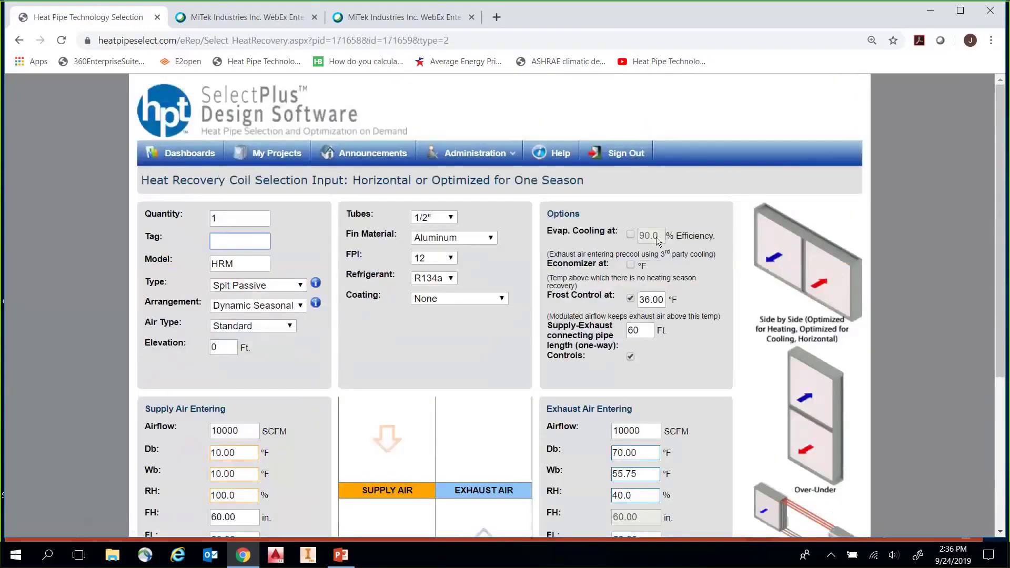
Step: Calculate the HRM heat recovery selection with its existing inputs and open its economic analysis
scroll(655, 237, down, 1)
scroll(661, 262, down, 1)
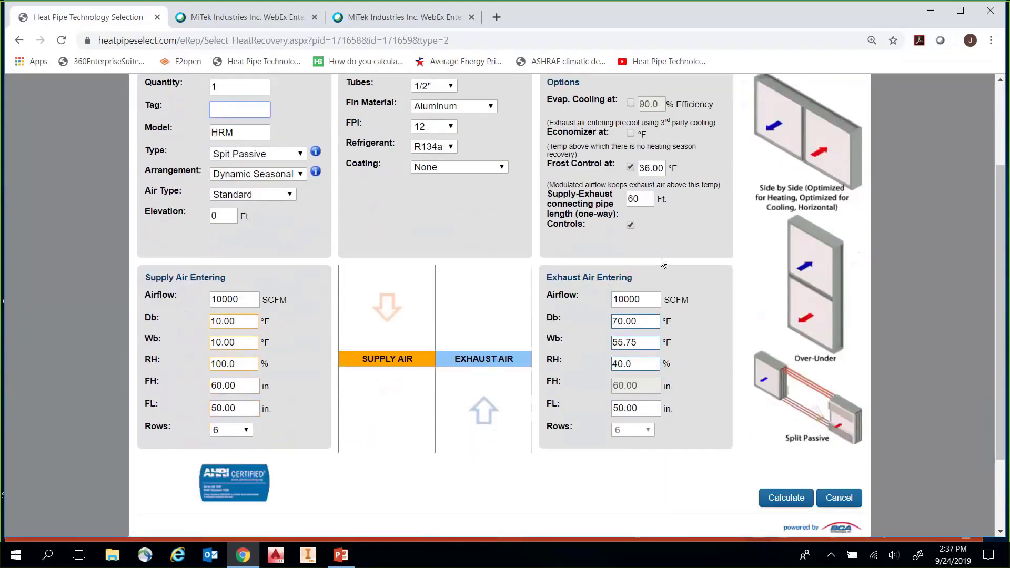
click(792, 503)
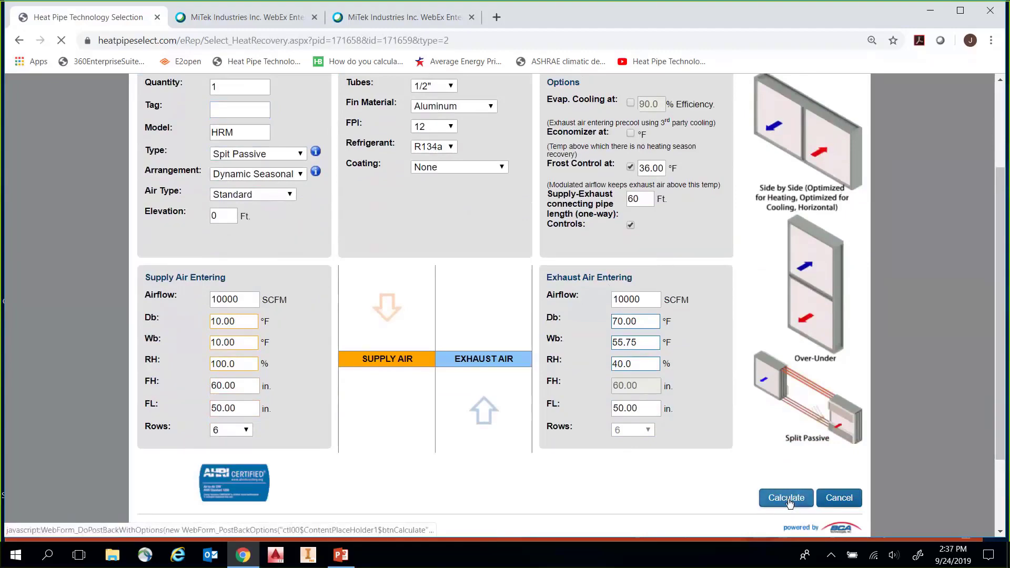
scroll(800, 315, down, 1)
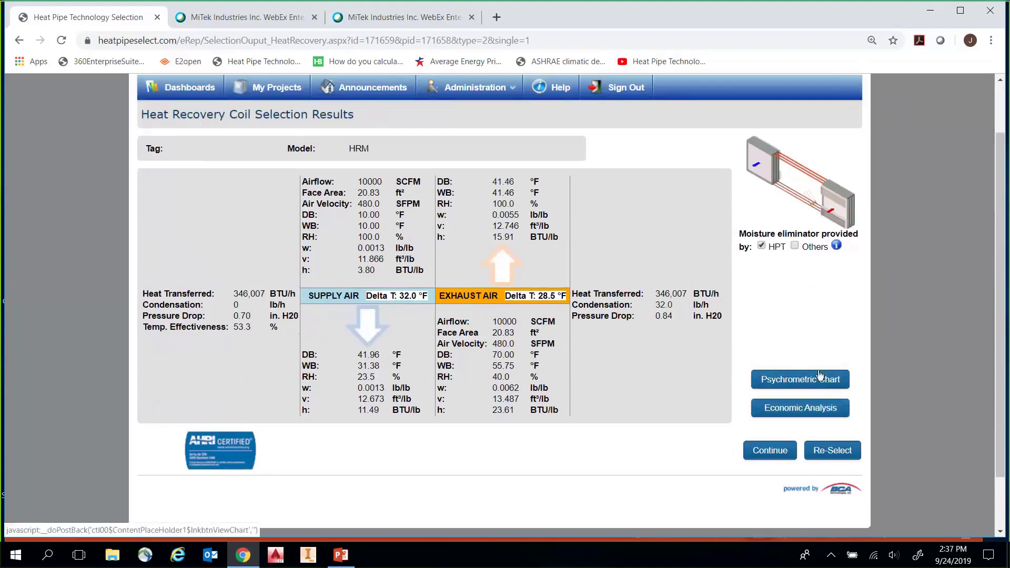
click(800, 412)
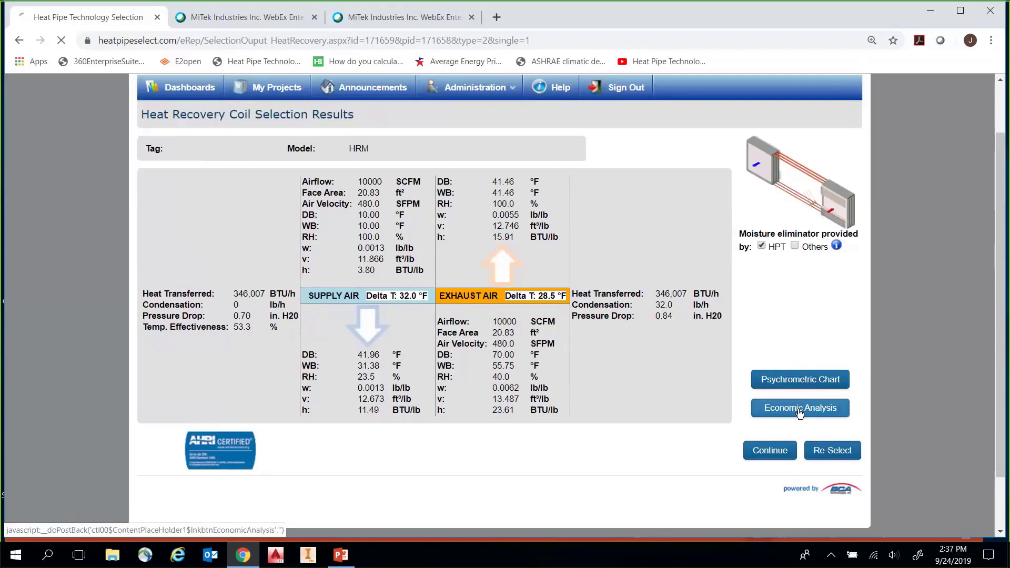
scroll(323, 200, down, 2)
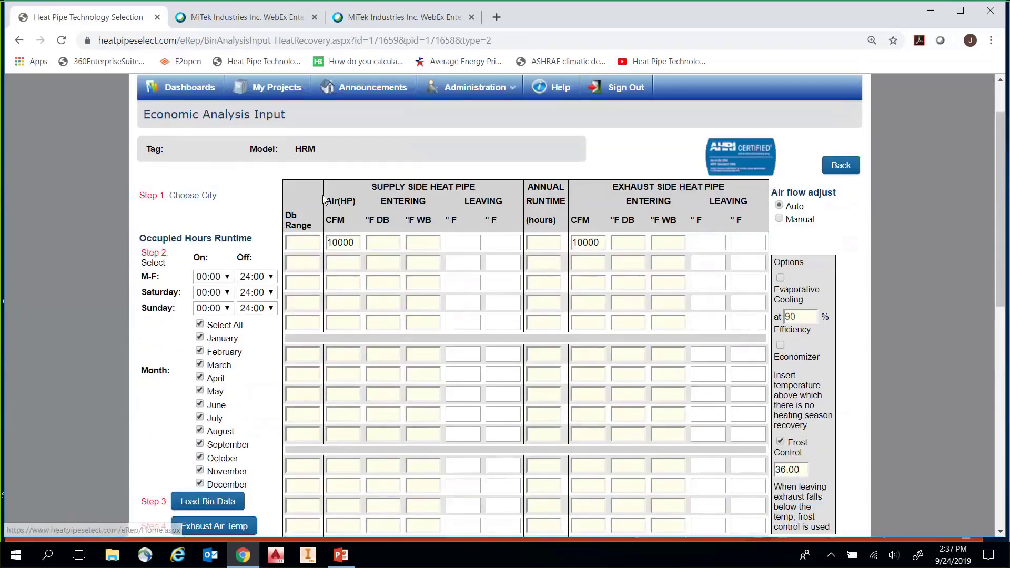
scroll(323, 200, down, 1)
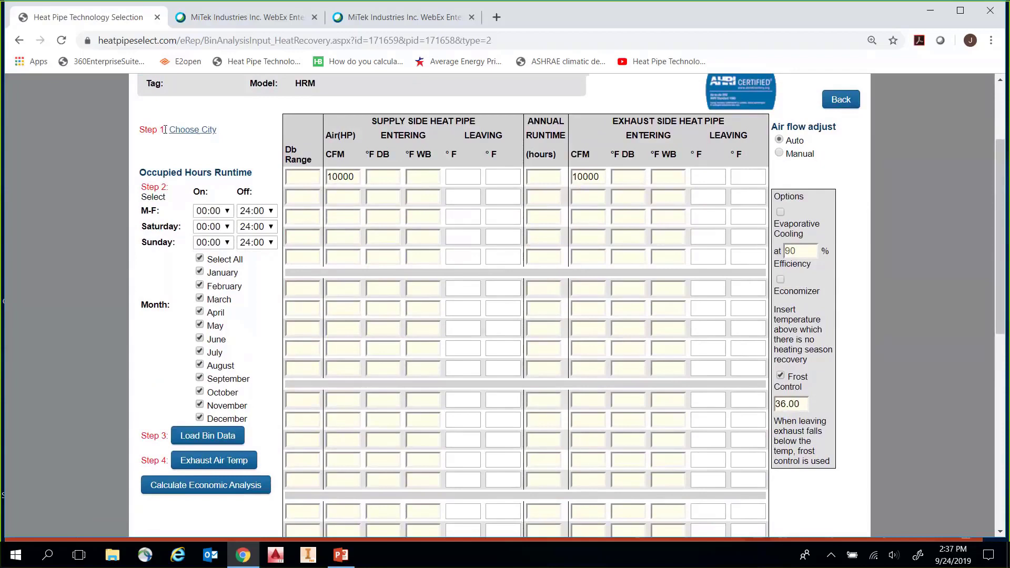
Step: Set the economic analysis location to USA, IL, CHICAGO OHARE INTL AP
drag(163, 131, 141, 135)
click(203, 130)
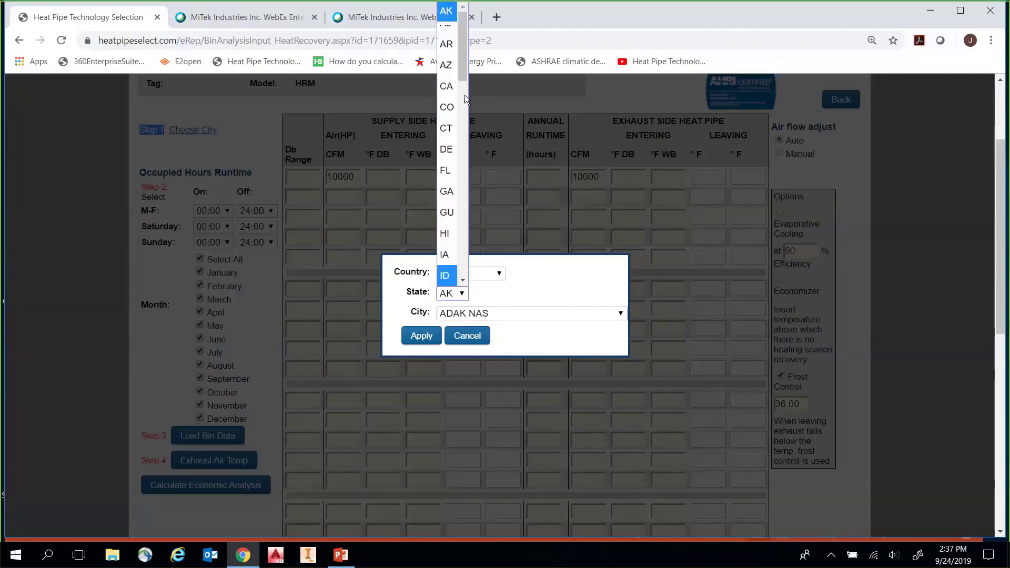
drag(466, 62, 462, 108)
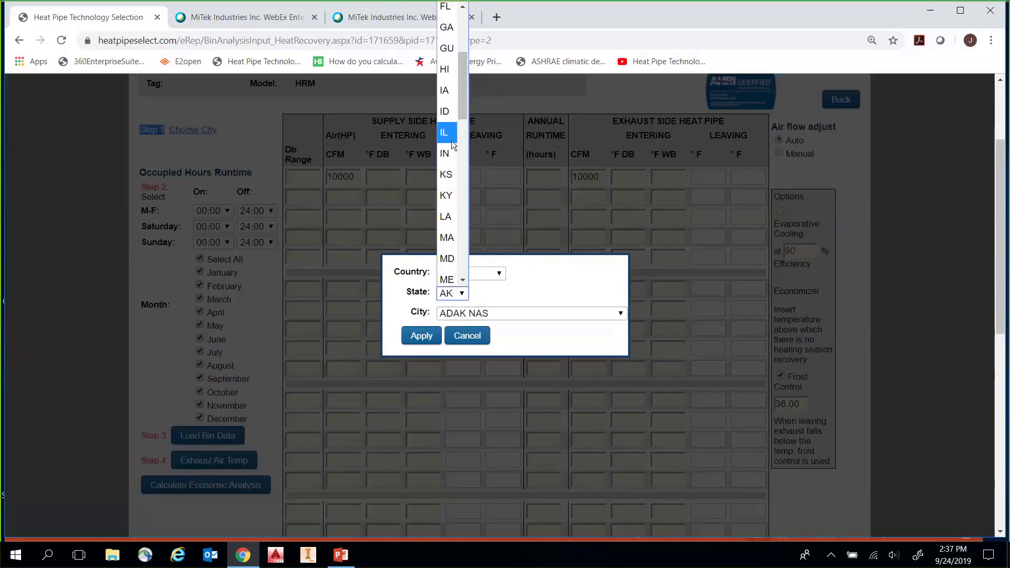
click(447, 135)
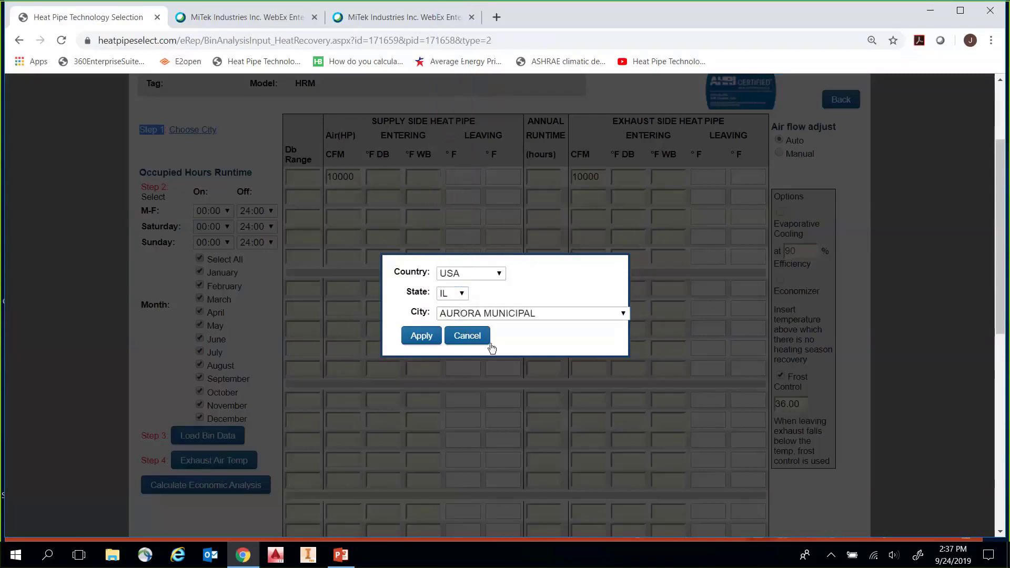
click(514, 312)
scroll(512, 114, down, 1)
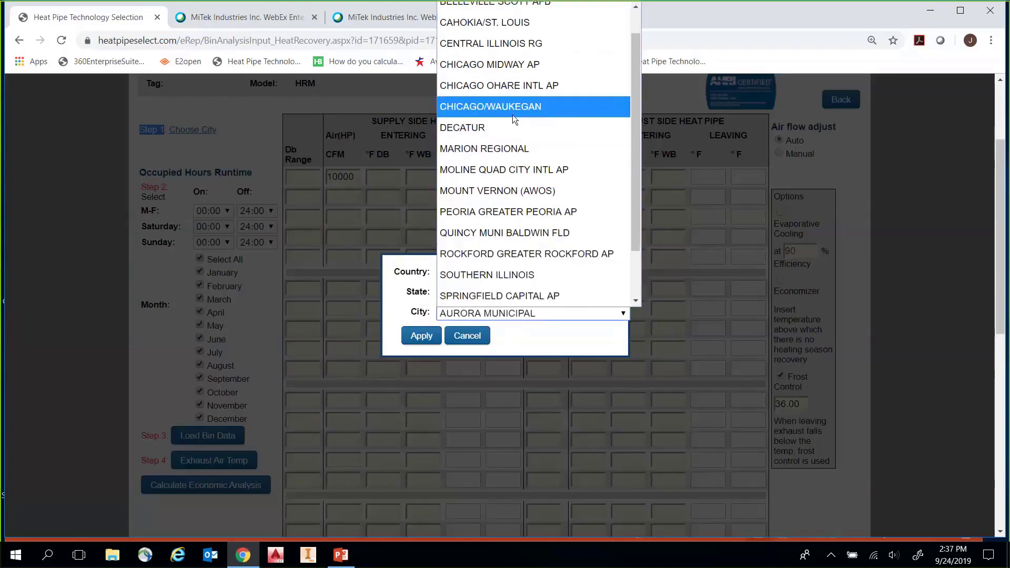
click(522, 86)
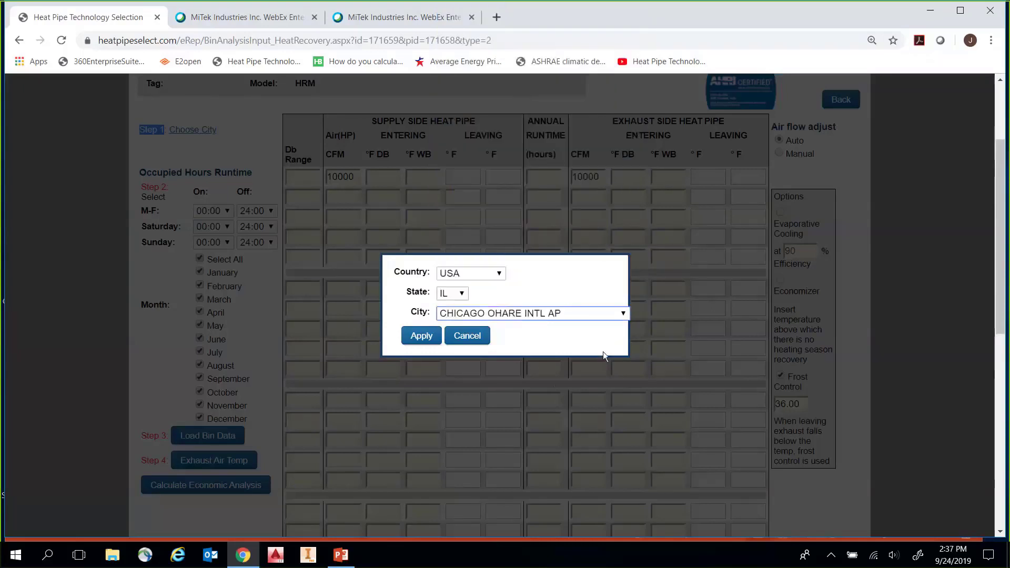
click(419, 340)
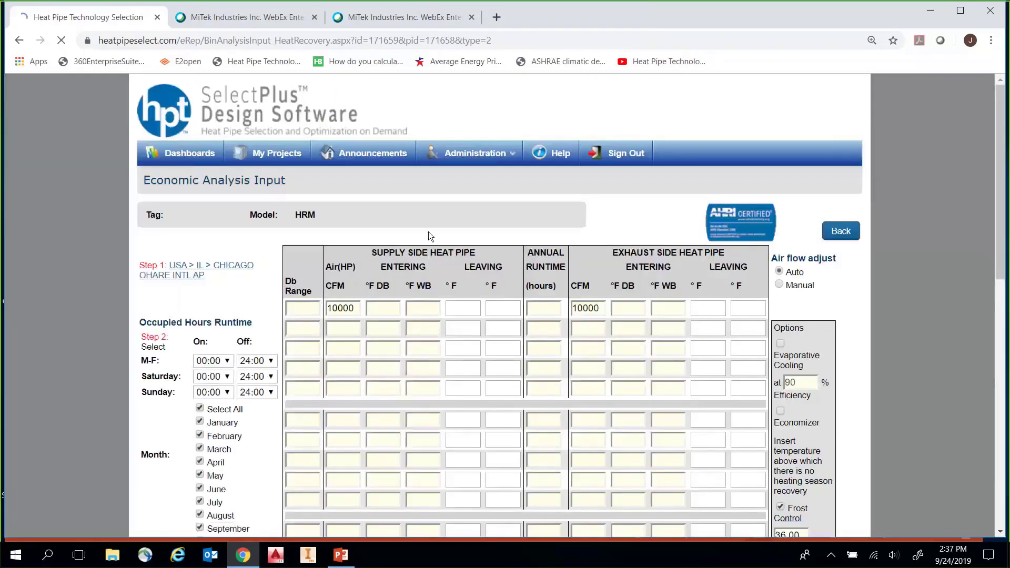
Step: Load the bin data for all months, keeping the occupied hours at 00:00 to 24:00 every day
scroll(428, 231, down, 3)
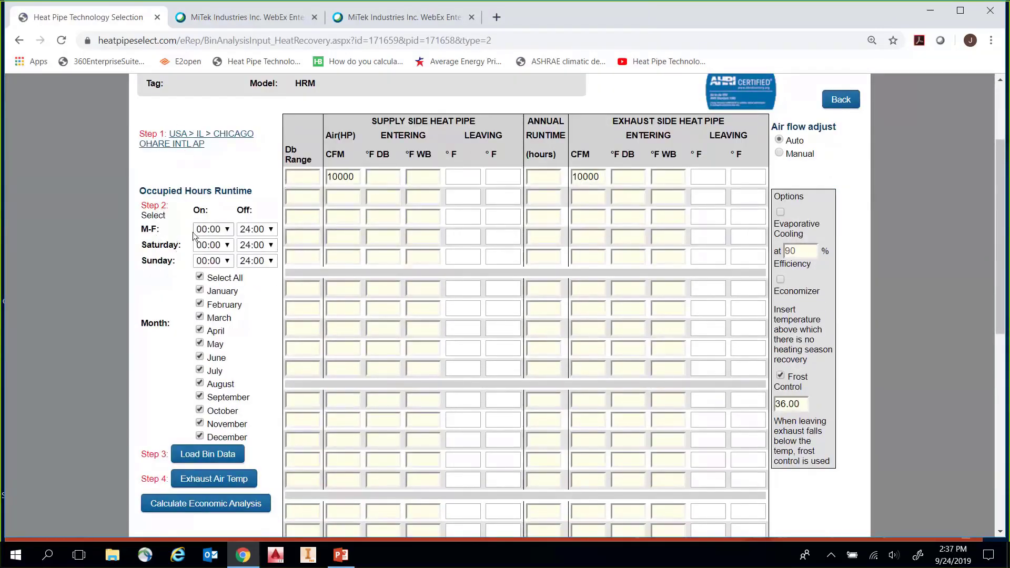
scroll(230, 127, down, 3)
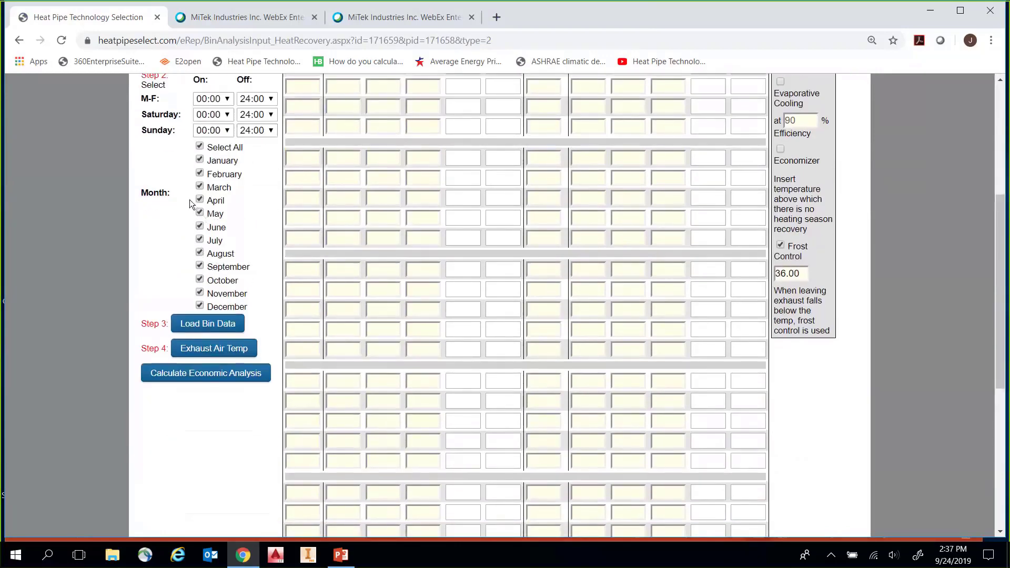
scroll(190, 200, up, 2)
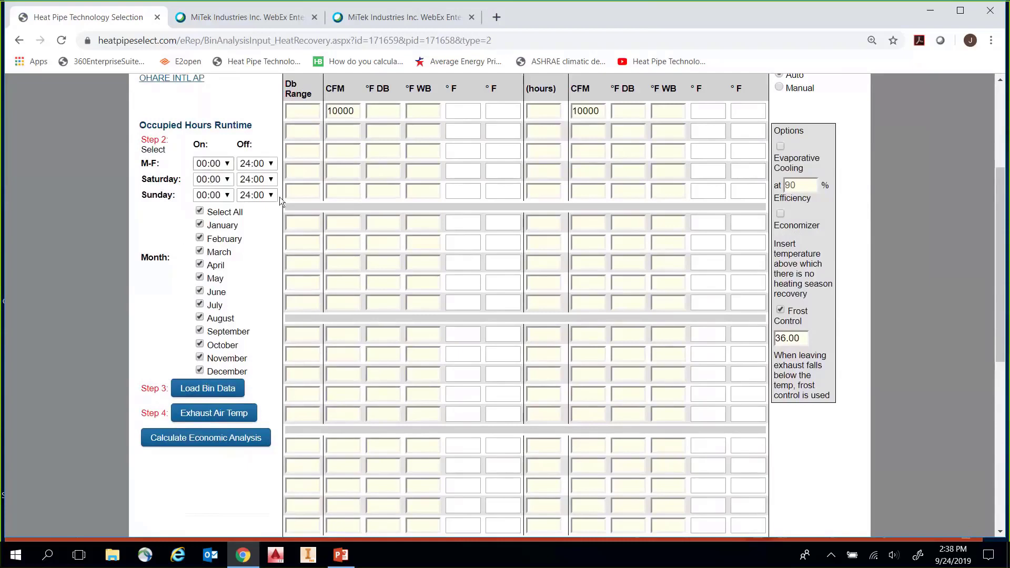
click(207, 391)
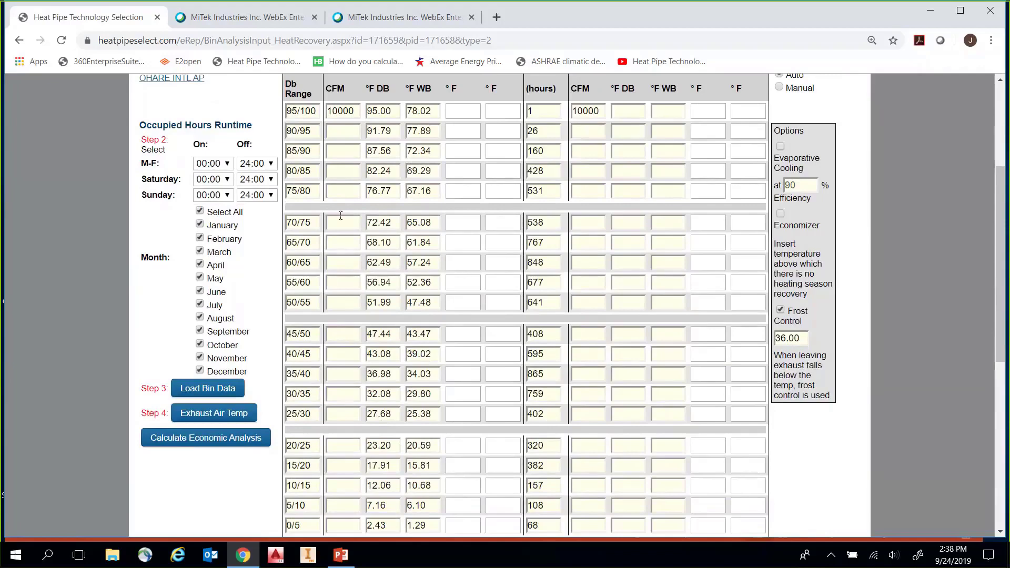
Step: Choose Cooling & Heating (2 Exhaust Temps) as the exhaust air temperature application and submit it
scroll(246, 168, up, 1)
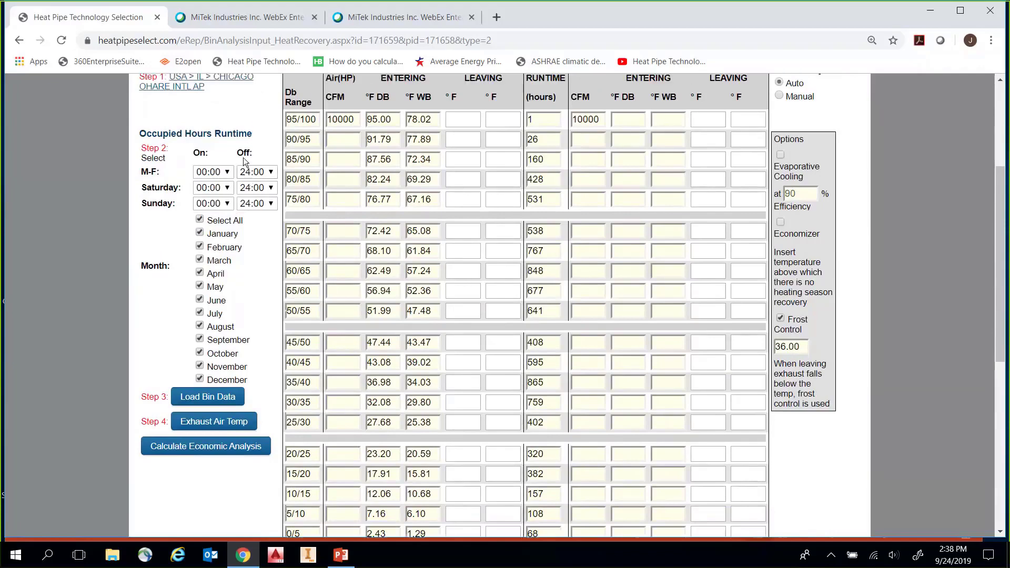
scroll(243, 161, up, 3)
scroll(203, 202, down, 1)
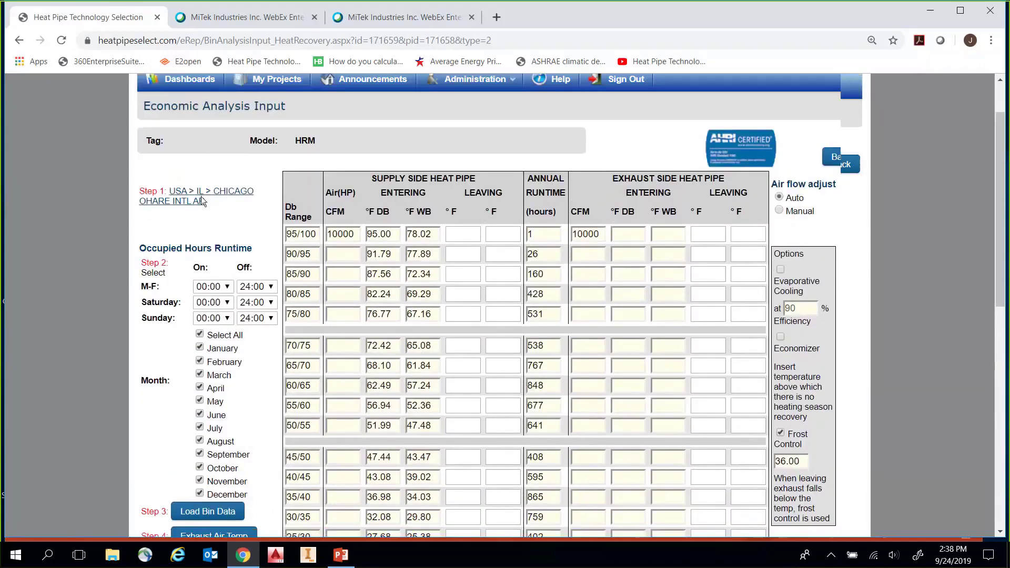
scroll(202, 201, down, 3)
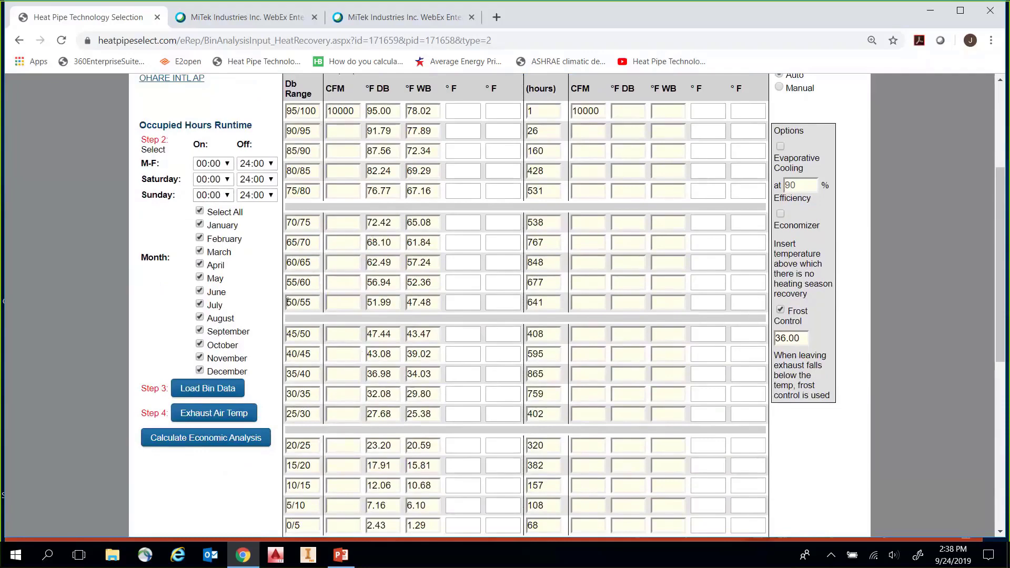
scroll(278, 301, down, 2)
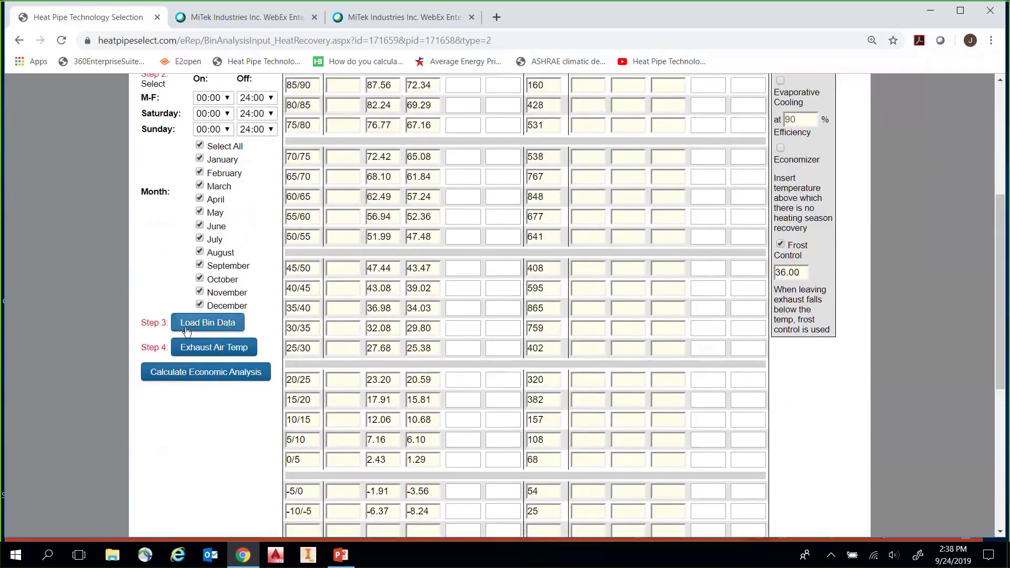
click(204, 352)
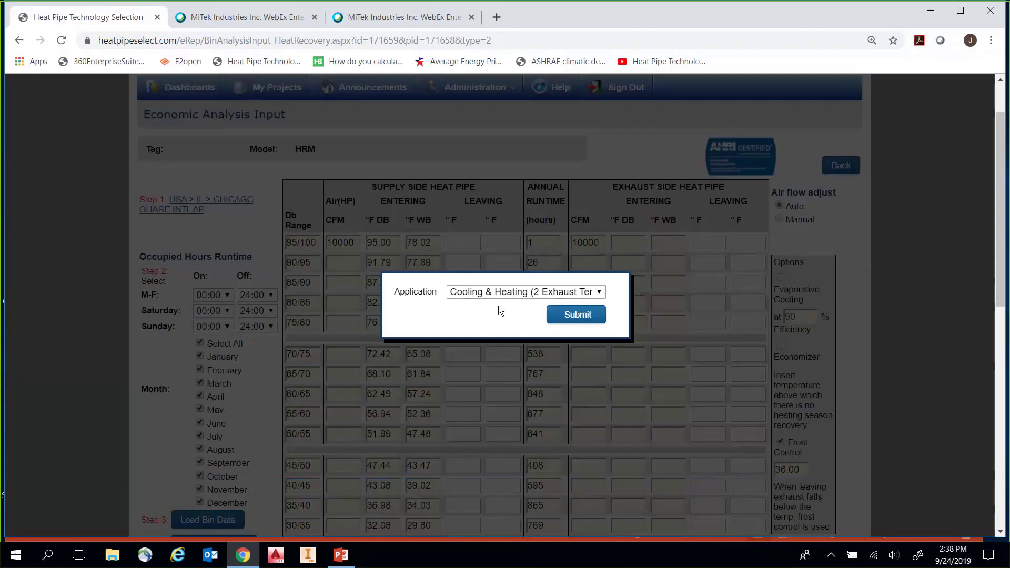
click(510, 295)
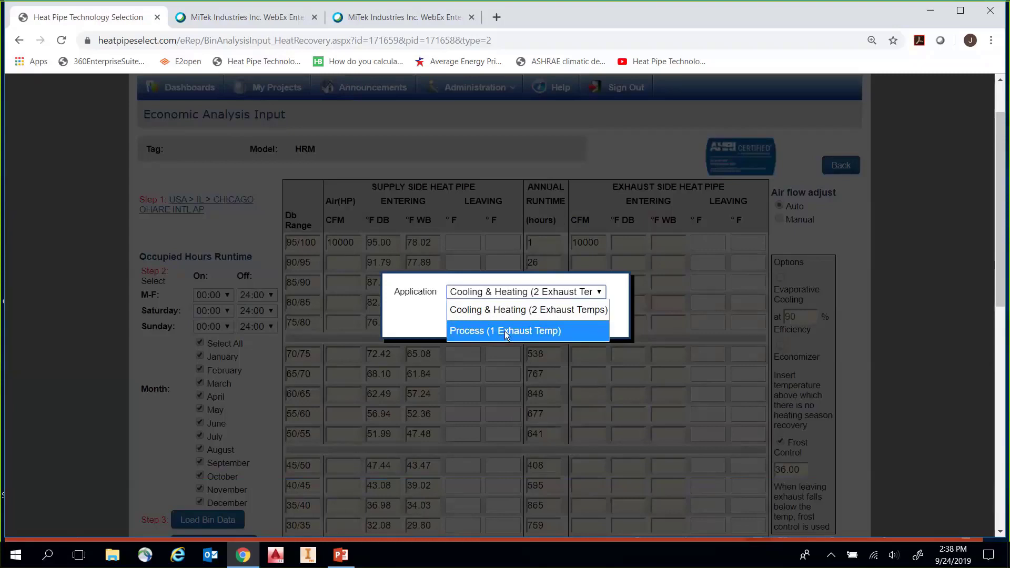
click(536, 313)
scroll(507, 313, down, 1)
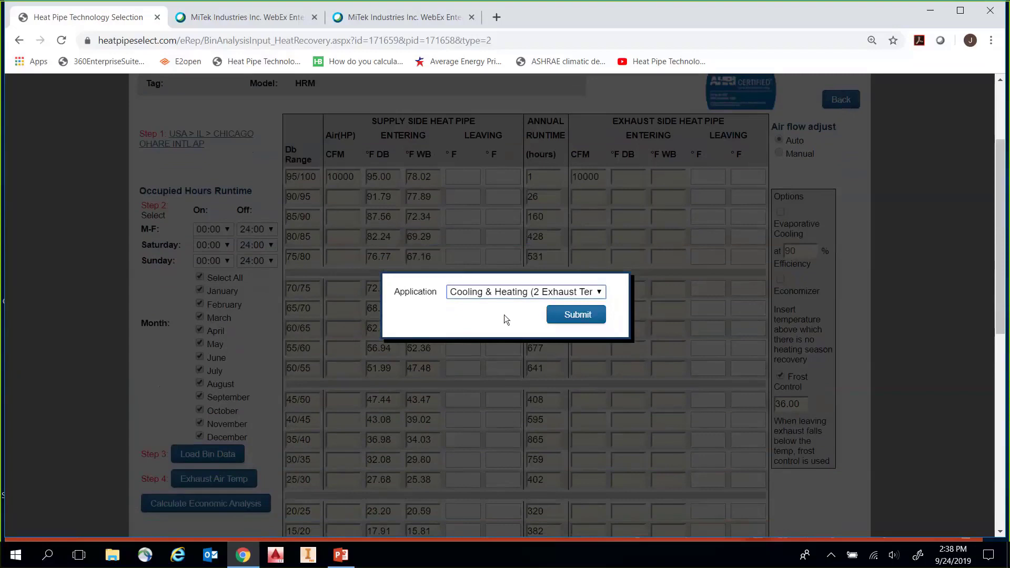
click(575, 318)
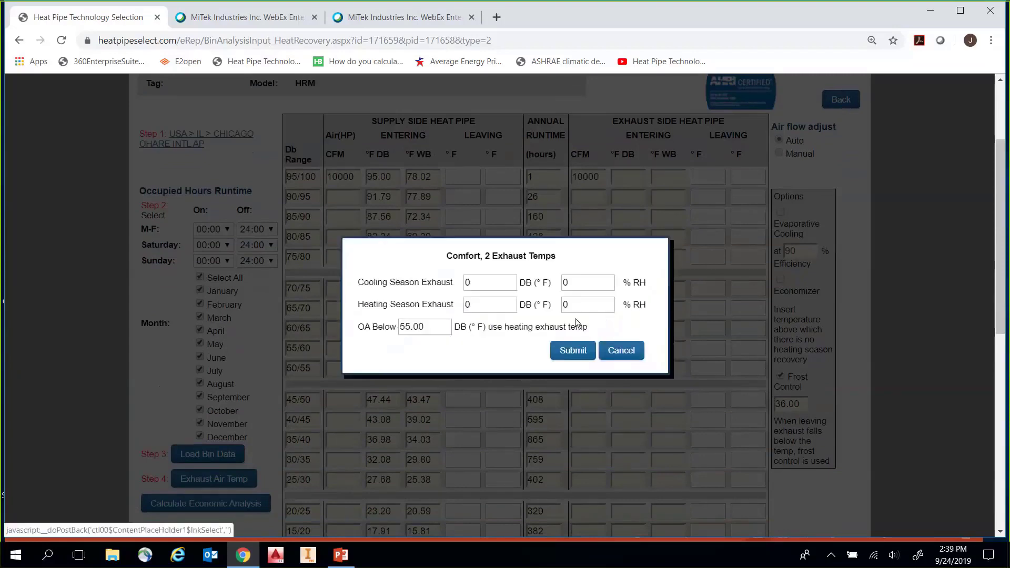
Step: Set the cooling season exhaust to 75 °F DB and 30 % RH
double_click(507, 285)
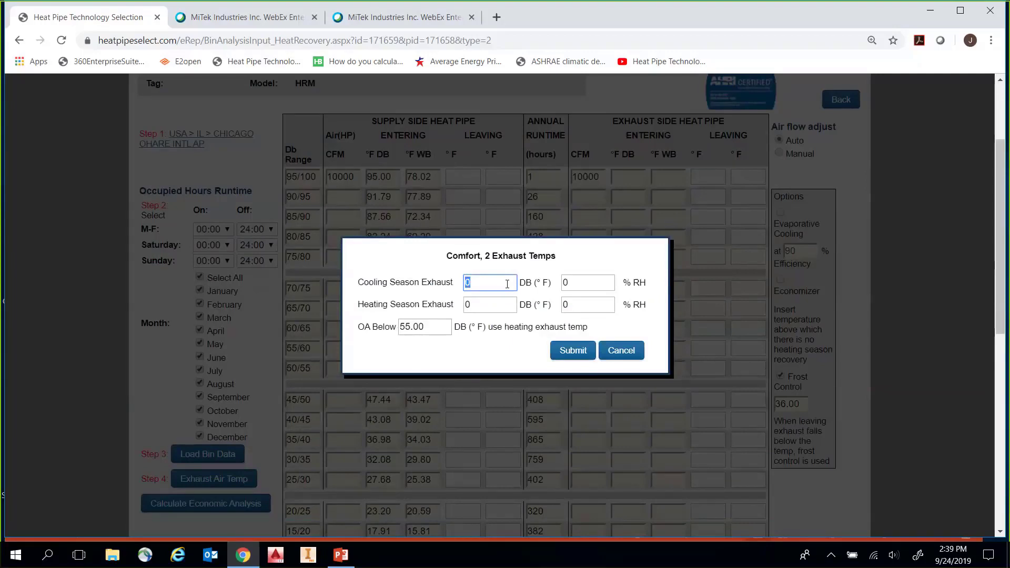
text(75)
key(Tab)
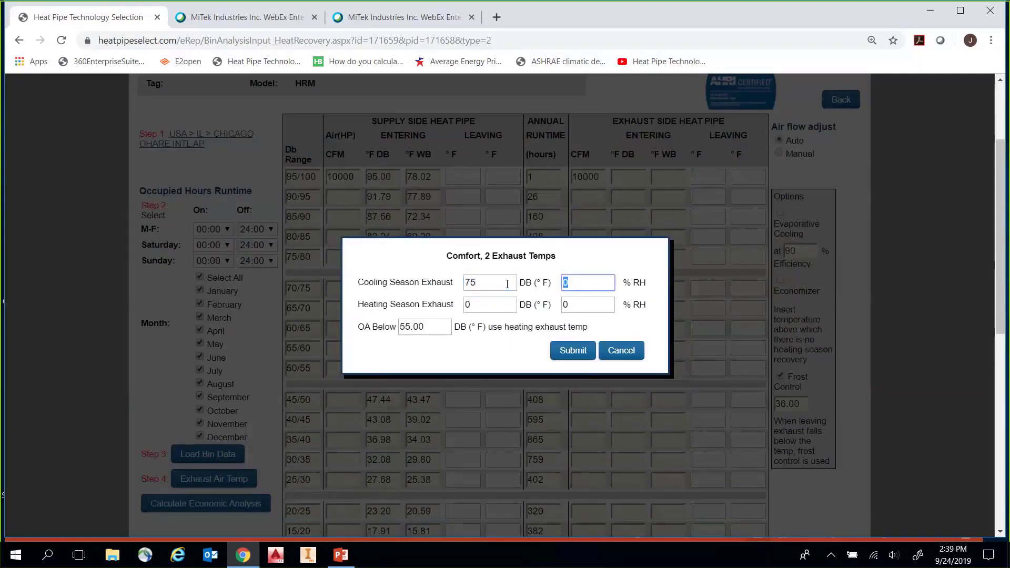
text(30)
Step: Set the heating season exhaust to 70 °F DB and 40 % RH, keep its outdoor air threshold at 55.00 °F, and submit the exhaust temperatures
click(498, 310)
double_click(494, 303)
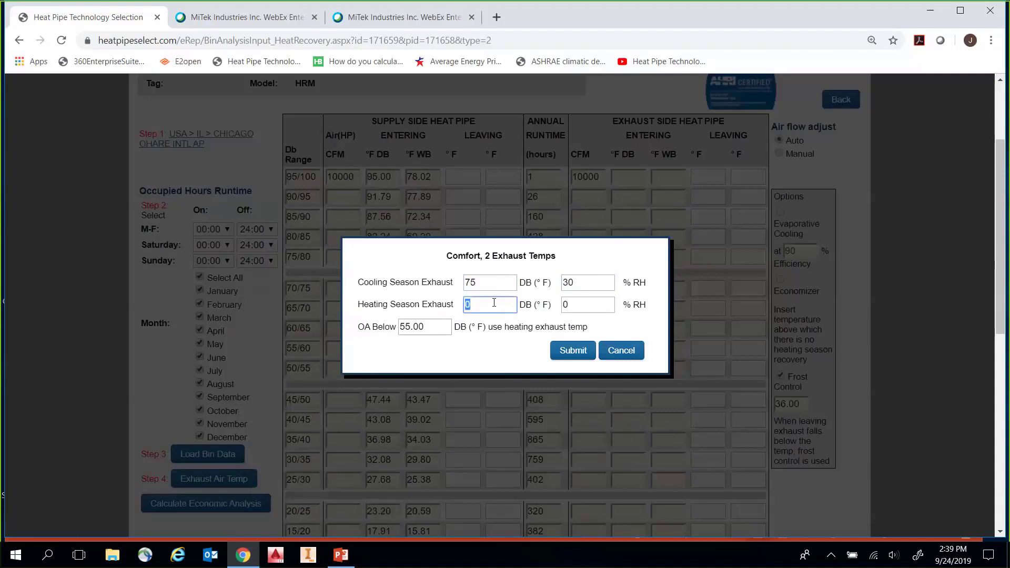
text(70)
double_click(578, 306)
text(40)
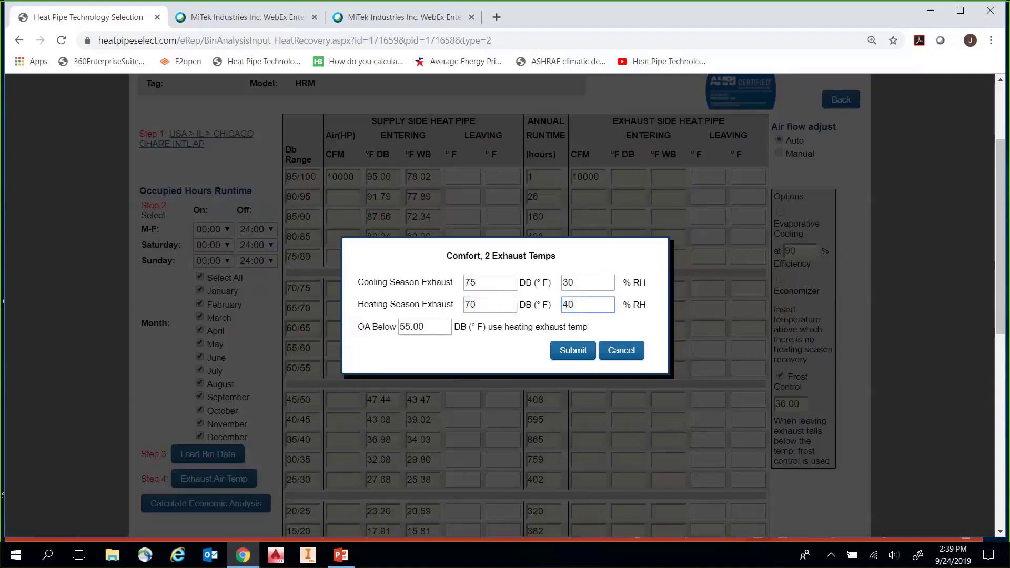
double_click(401, 328)
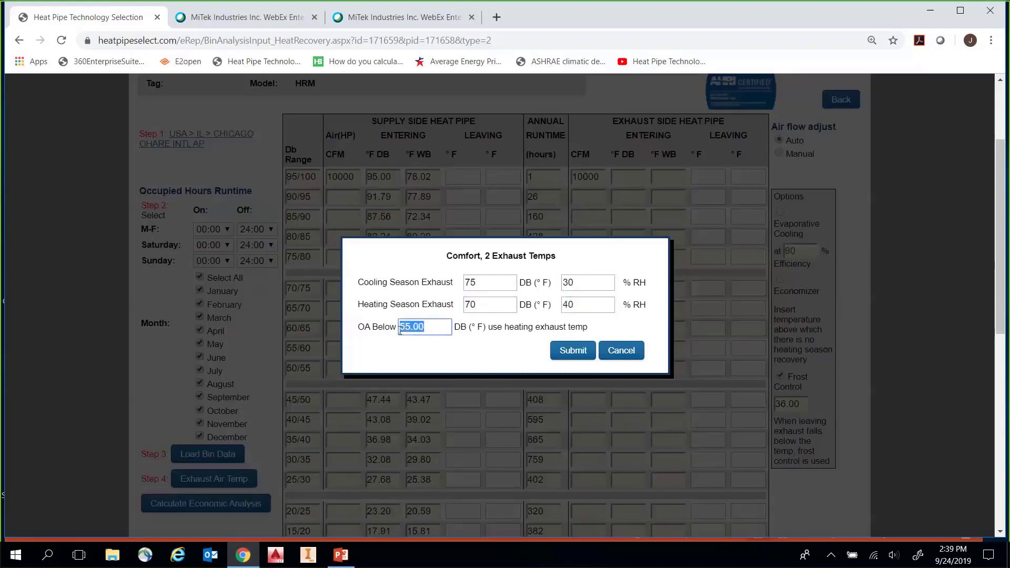
double_click(477, 304)
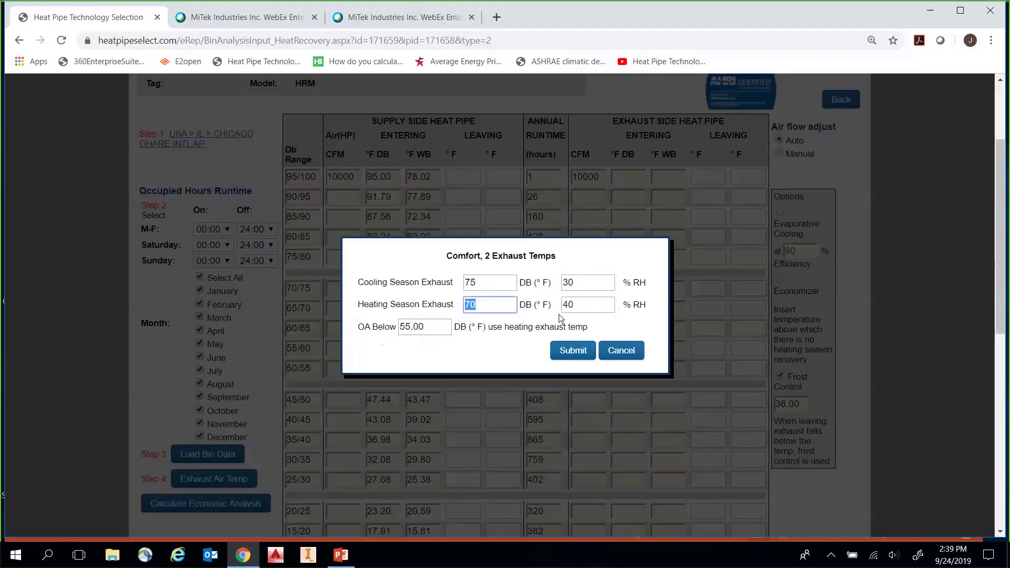
double_click(583, 304)
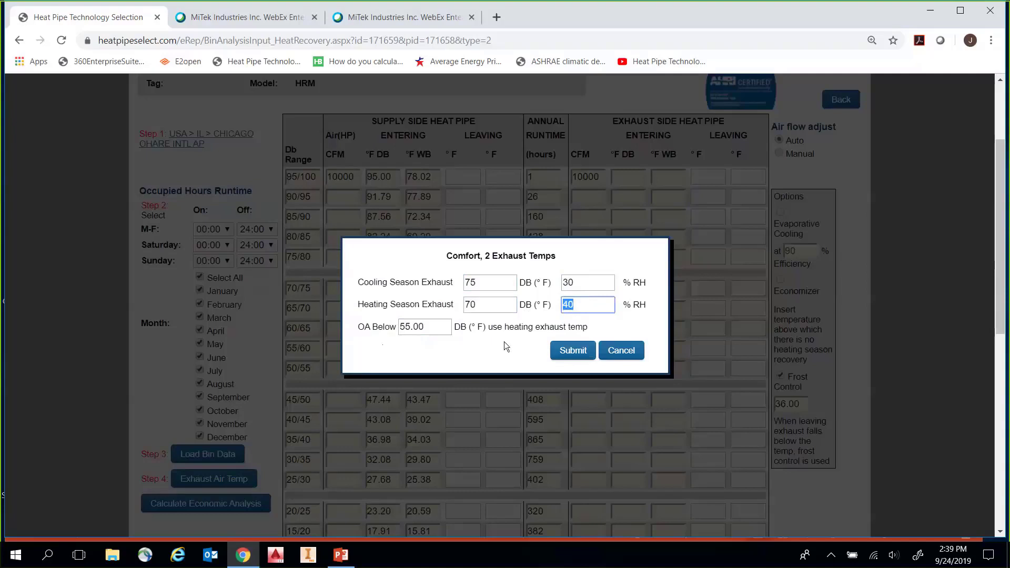
click(572, 353)
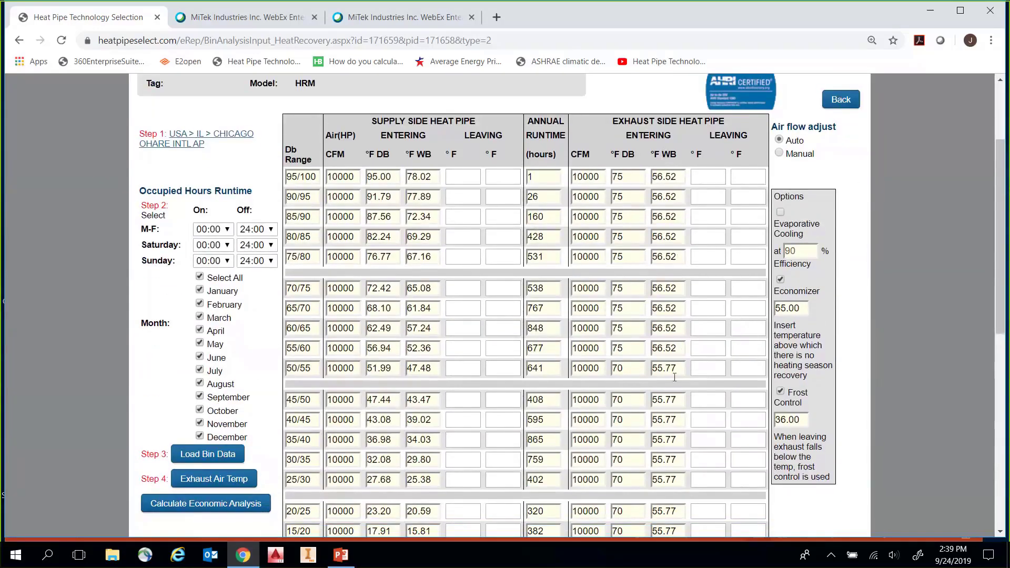
Step: Examine the exhaust side entering temperatures across the bin ranges, especially the dry bulb values in the 50/55 bin and colder
scroll(655, 295, down, 1)
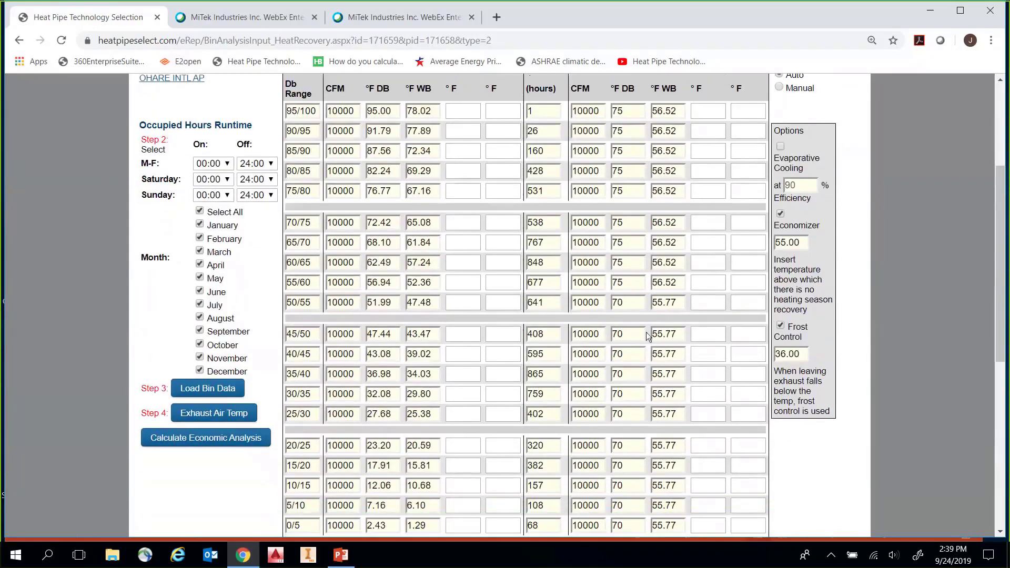
scroll(643, 310, down, 1)
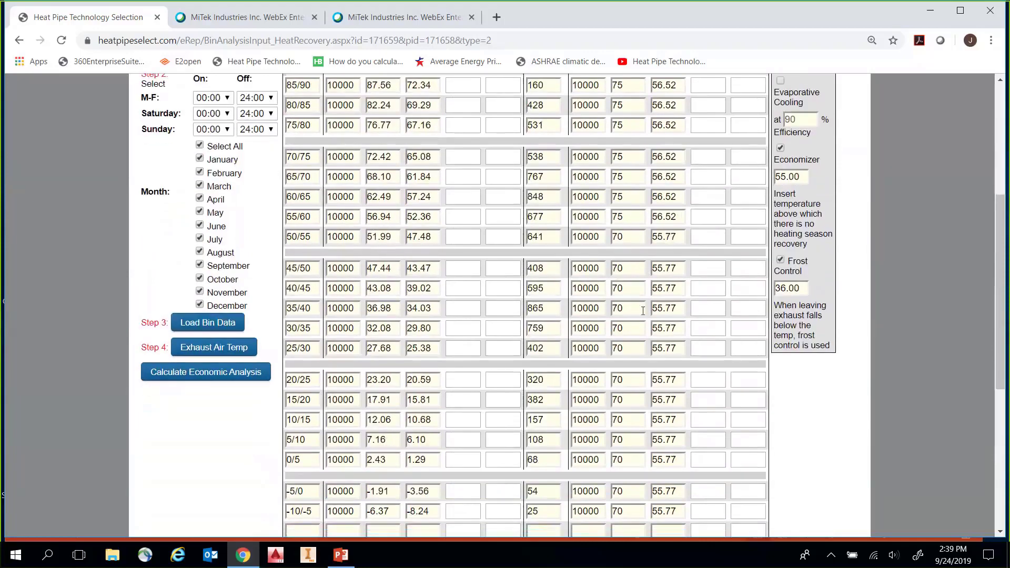
double_click(629, 236)
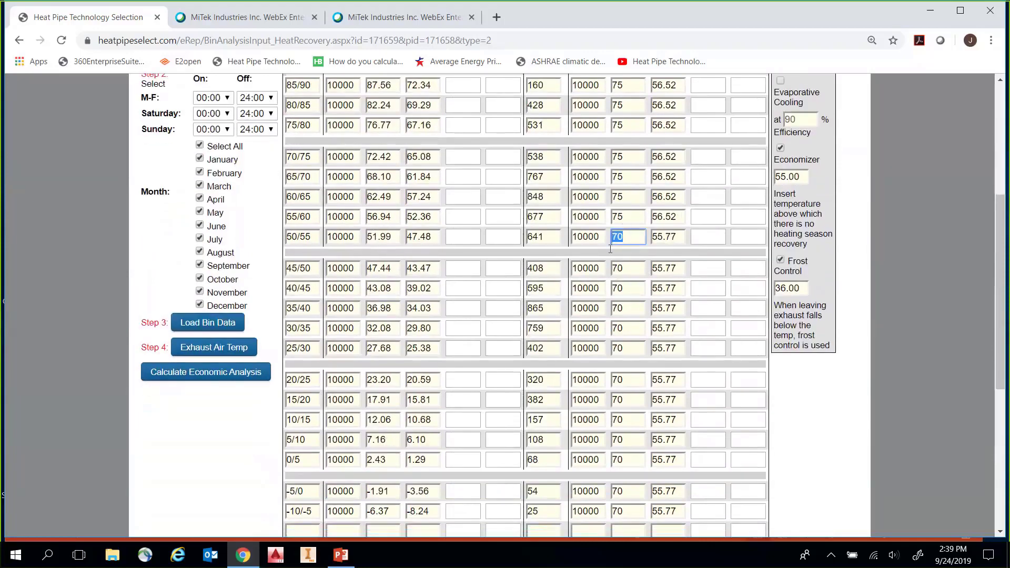
double_click(629, 269)
double_click(628, 288)
double_click(626, 309)
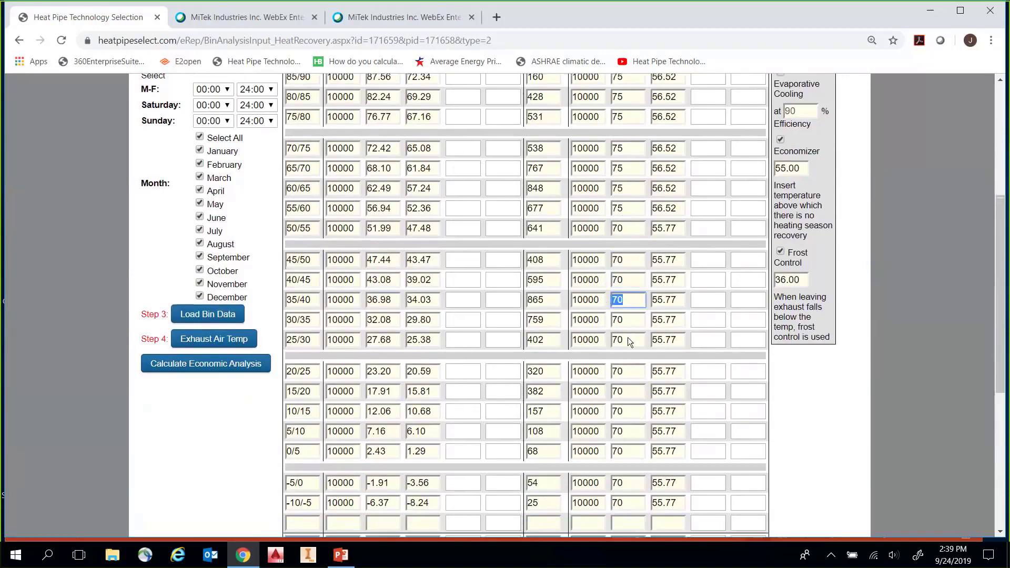
scroll(795, 449, down, 3)
scroll(796, 445, up, 5)
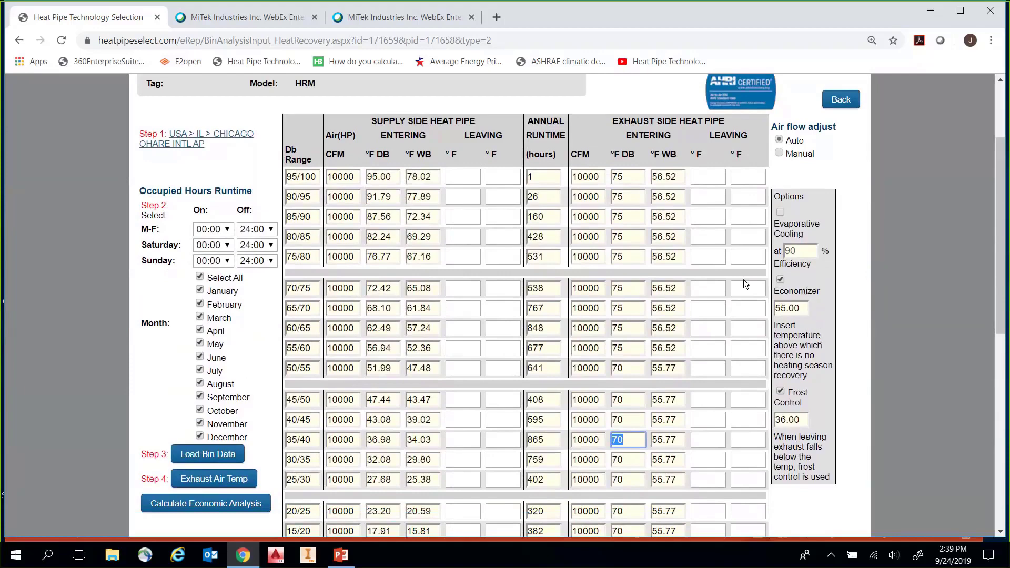
Step: Calculate the economic analysis with the economizer kept at 55.00 and frost control at 36.00
scroll(823, 323, down, 1)
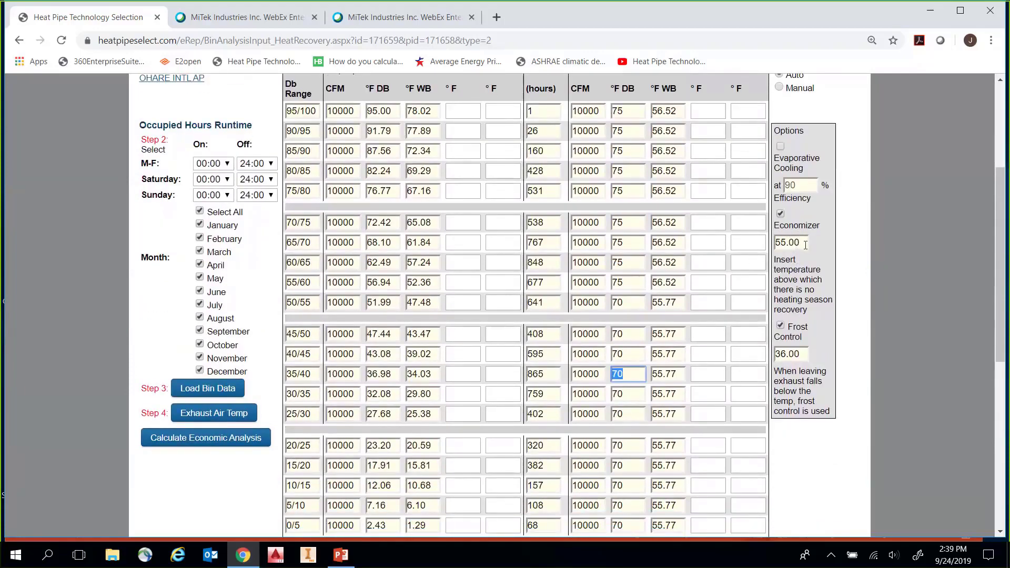
drag(800, 242, 788, 243)
double_click(792, 355)
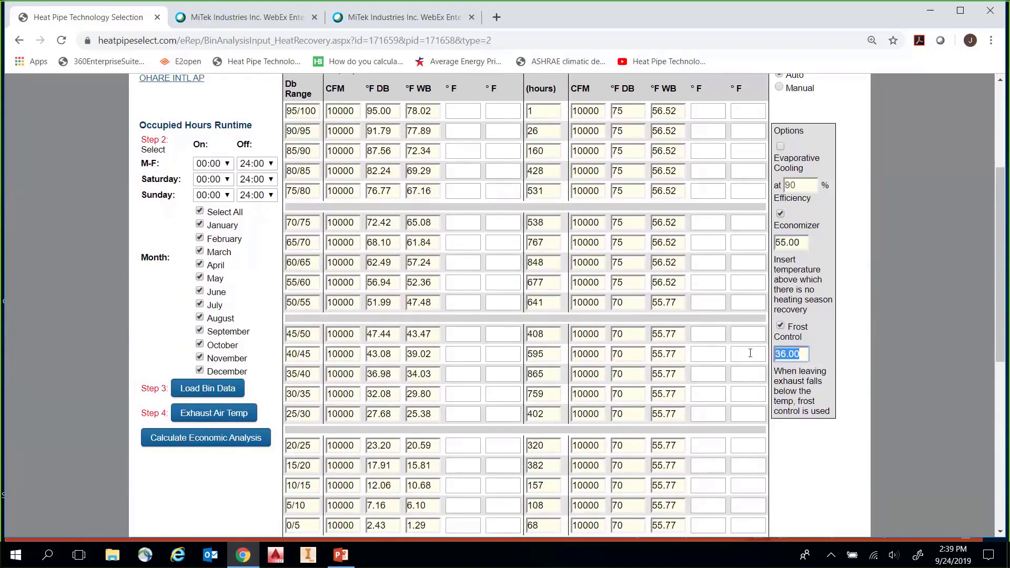
scroll(823, 381, up, 3)
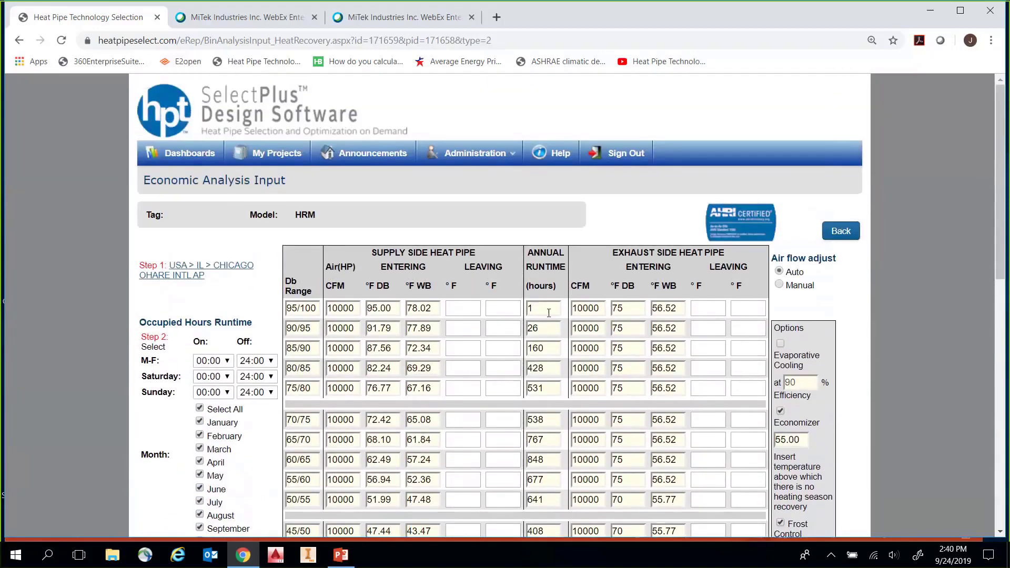
scroll(260, 355, down, 5)
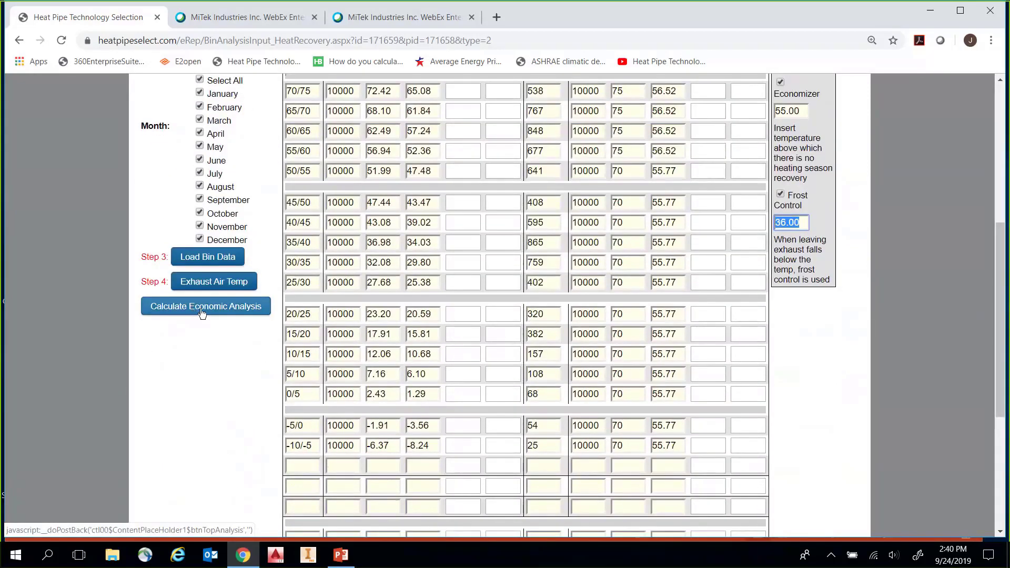
click(201, 313)
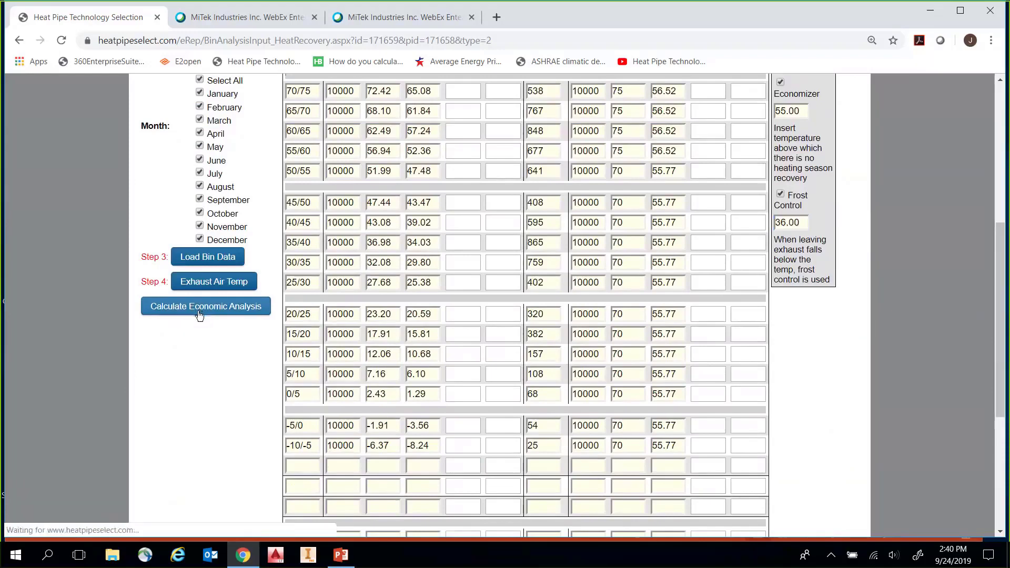
Step: Change the heating type to Gas/Fuel, keeping the rate of 0.79 $/Therm
scroll(311, 236, down, 2)
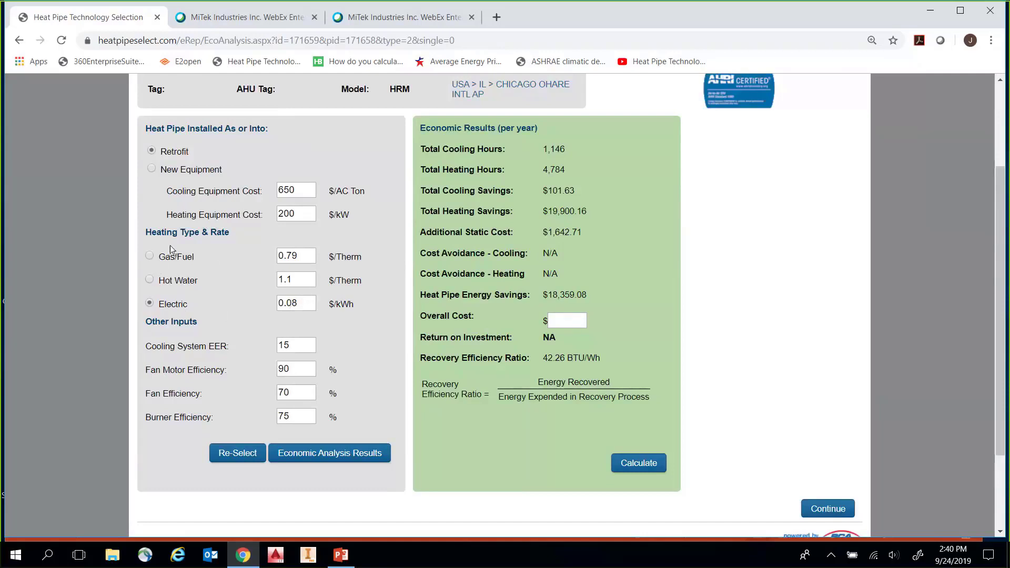
click(150, 257)
click(301, 254)
scroll(353, 226, down, 1)
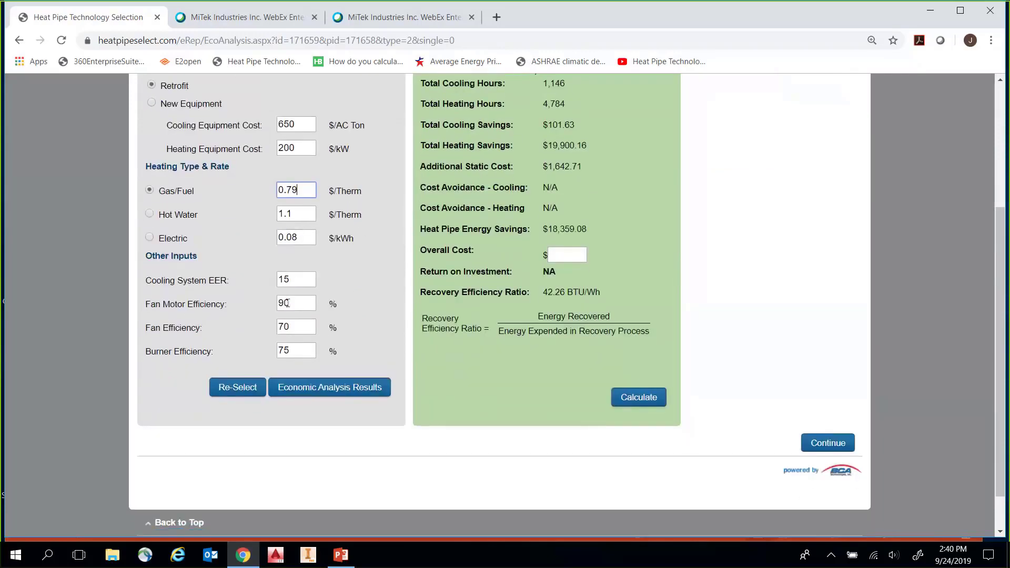
Step: Recalculate the economic results with cooling system EER 15, fan motor efficiency 90 %, fan efficiency 70 % and burner efficiency 75 %
click(309, 275)
key(Tab)
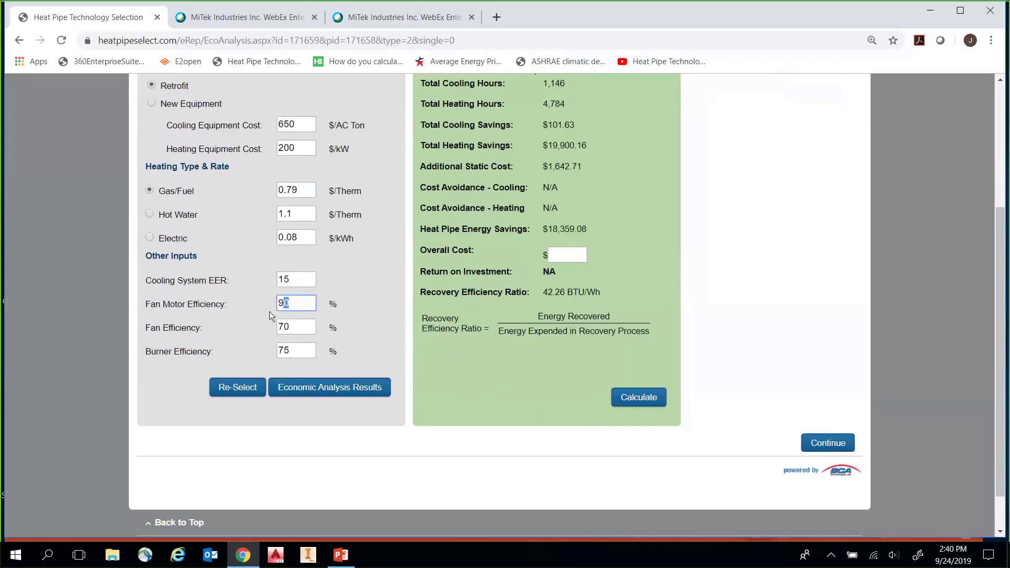
key(Tab)
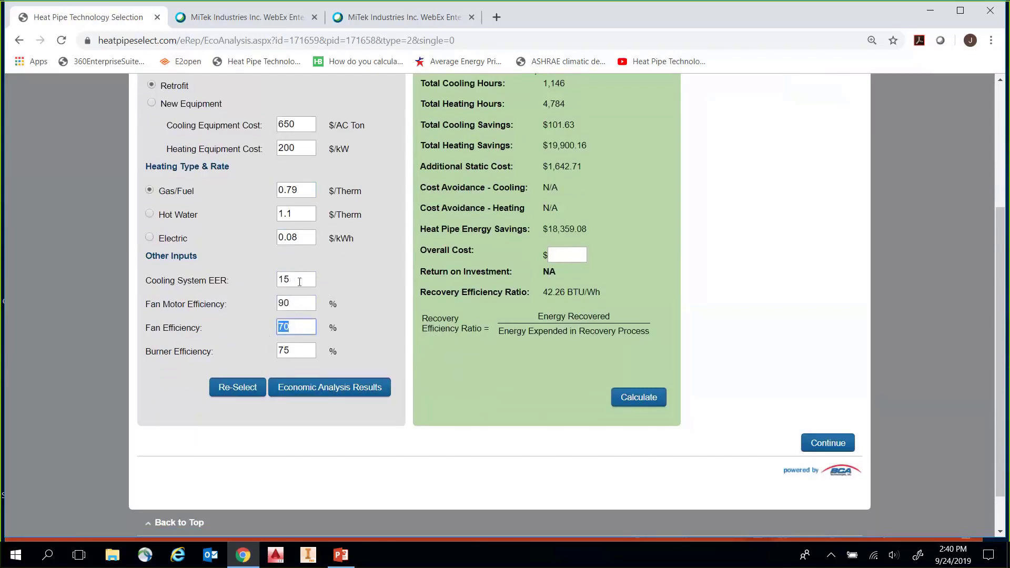
key(shift+Tab)
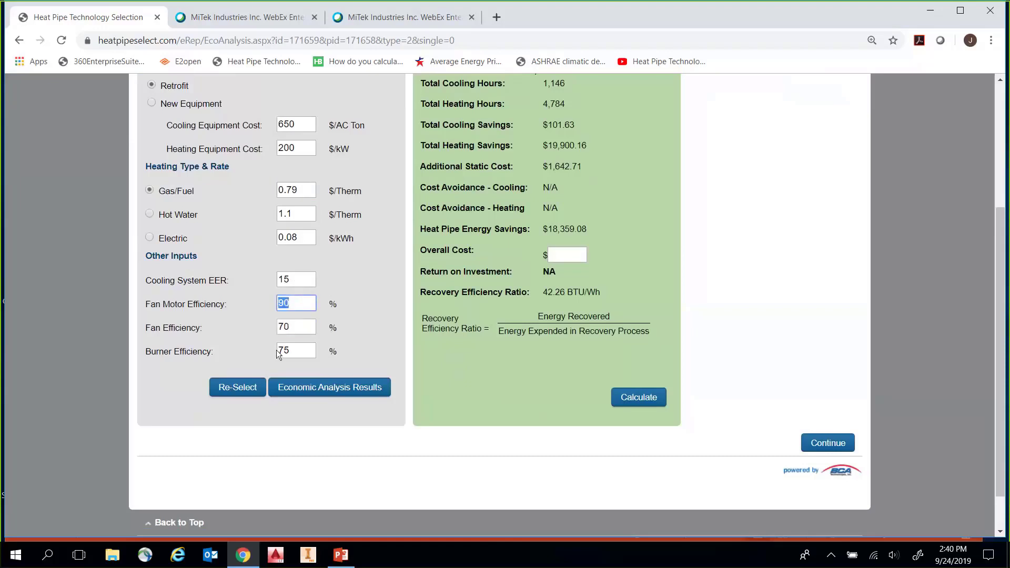
key(Tab)
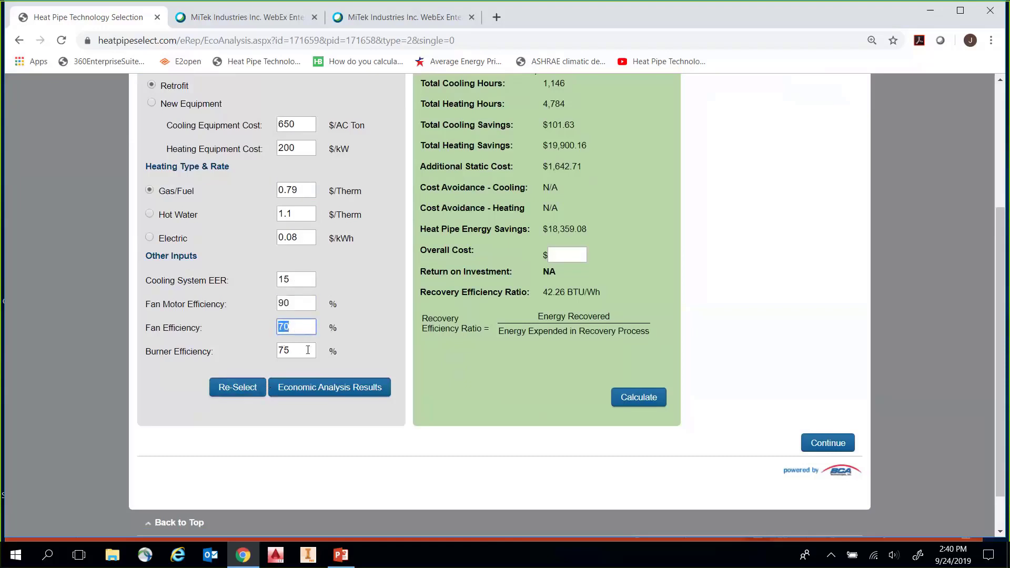
key(Tab)
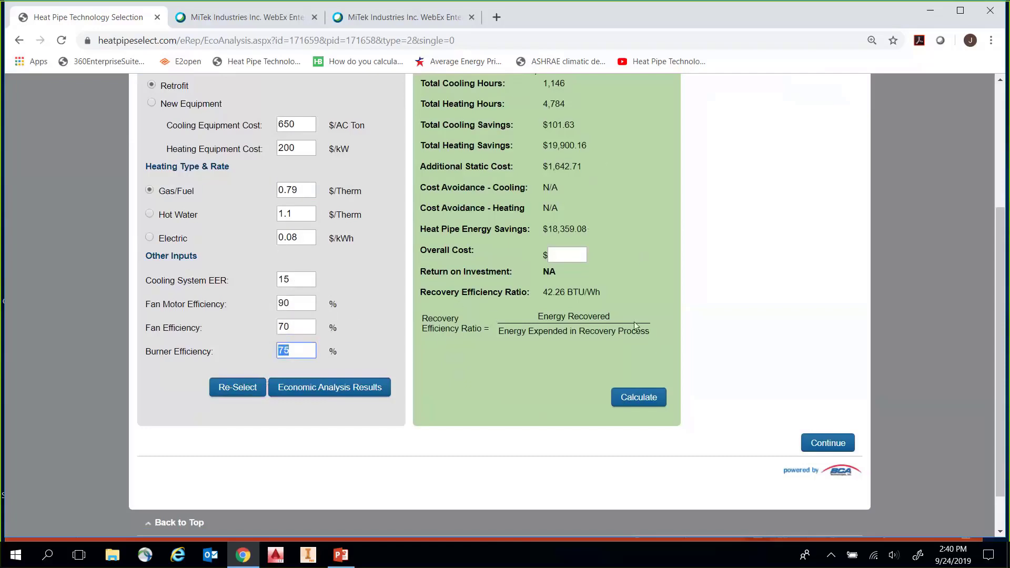
scroll(538, 273, up, 1)
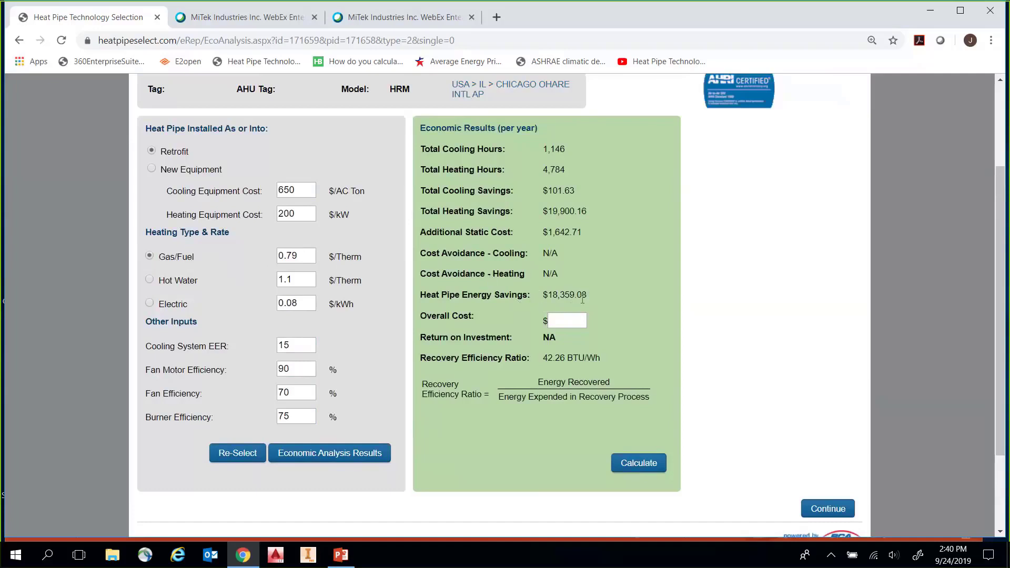
drag(584, 296, 546, 298)
click(634, 471)
Step: Leave the overall cost blank and continue from the economic results to the drawing selector
scroll(679, 293, down, 1)
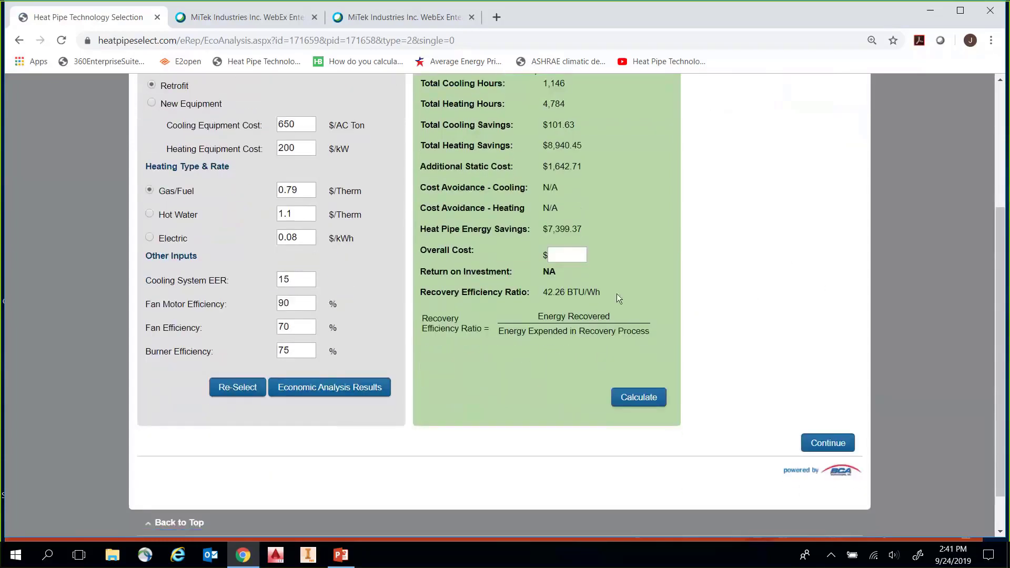
click(569, 258)
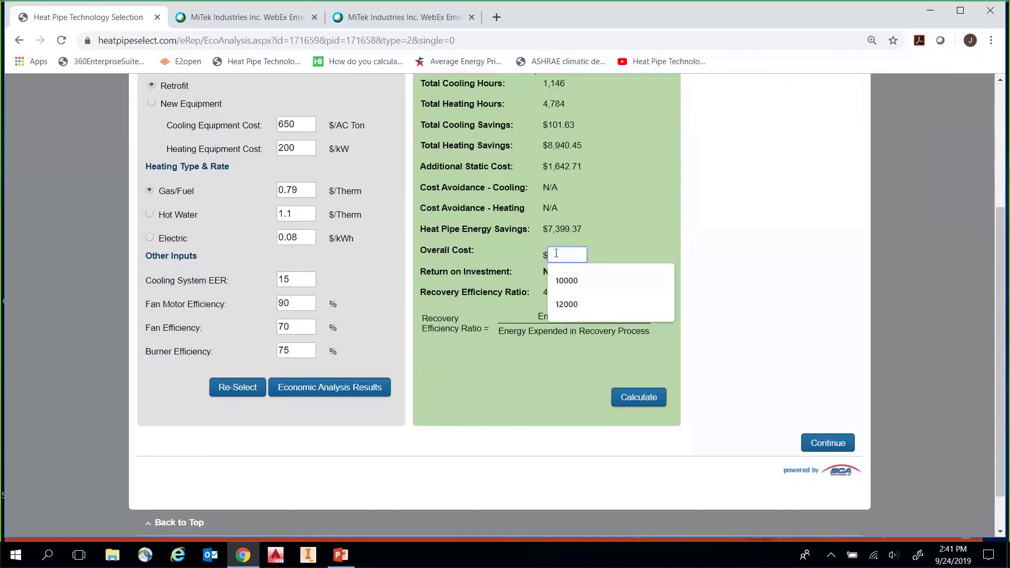
click(704, 240)
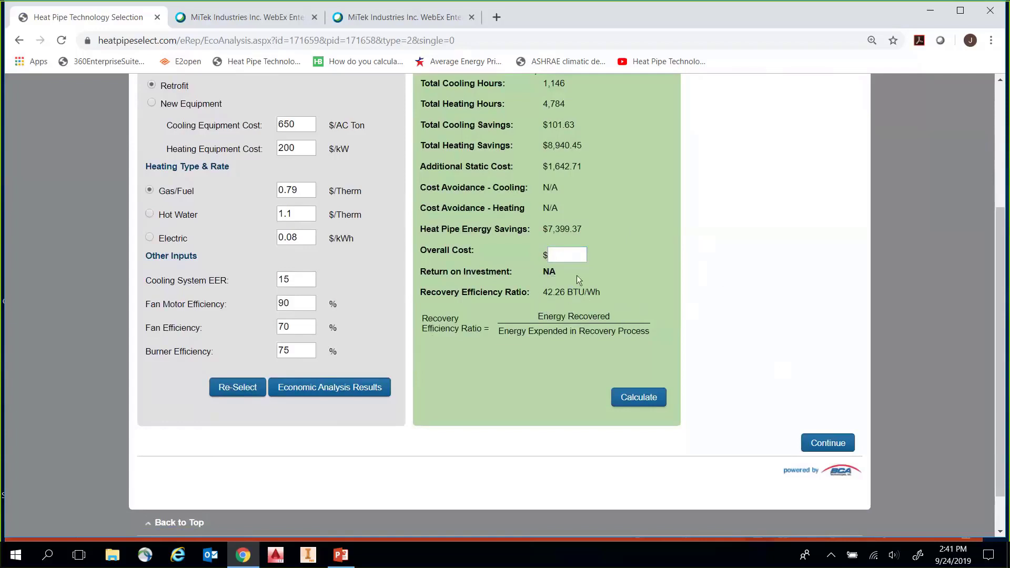
scroll(775, 308, down, 1)
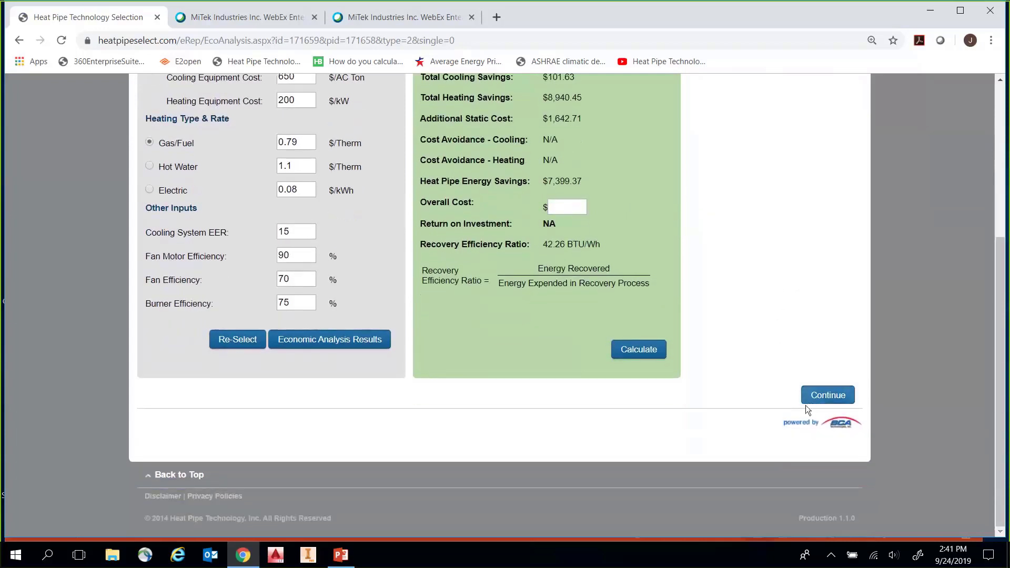
scroll(774, 448, up, 1)
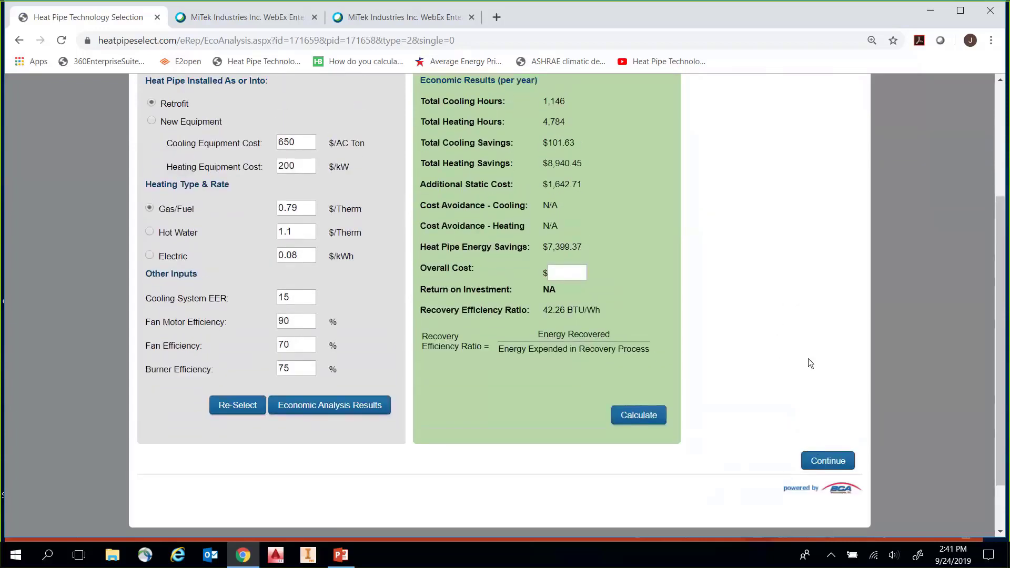
click(829, 466)
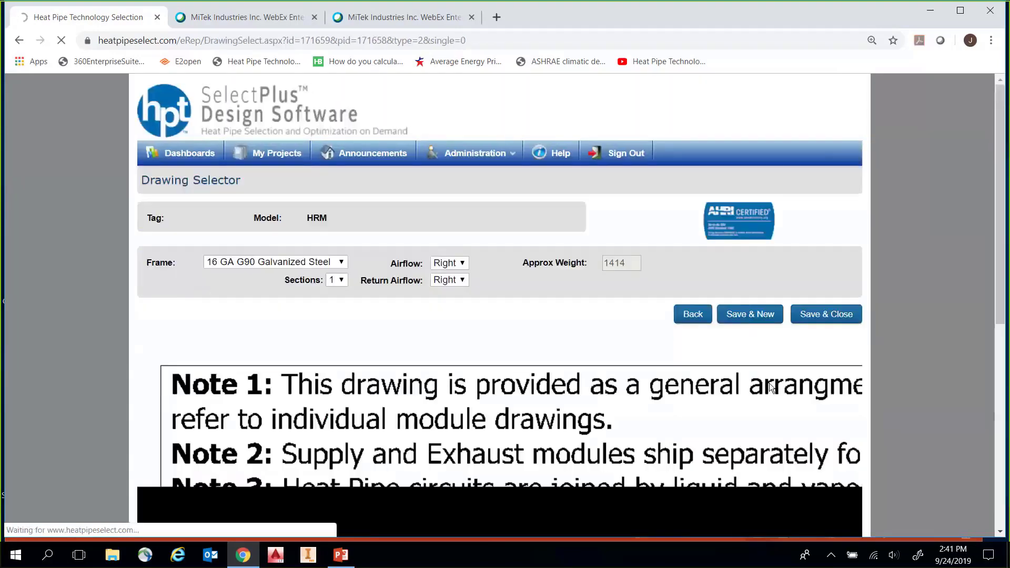
Step: Review the HRM arrangement drawing, then save and close the selection to return to the project schedule
scroll(687, 157, down, 2)
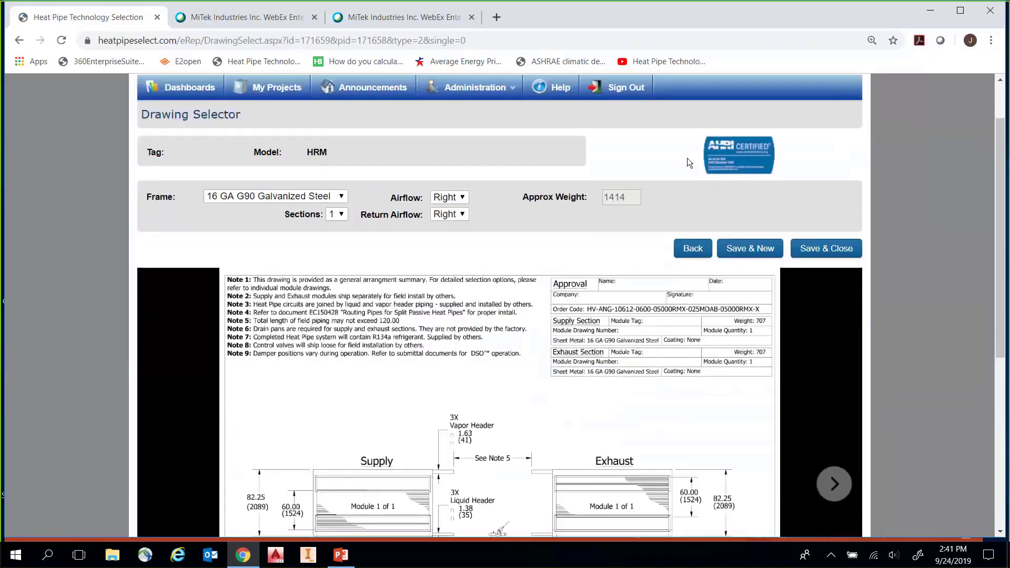
click(824, 251)
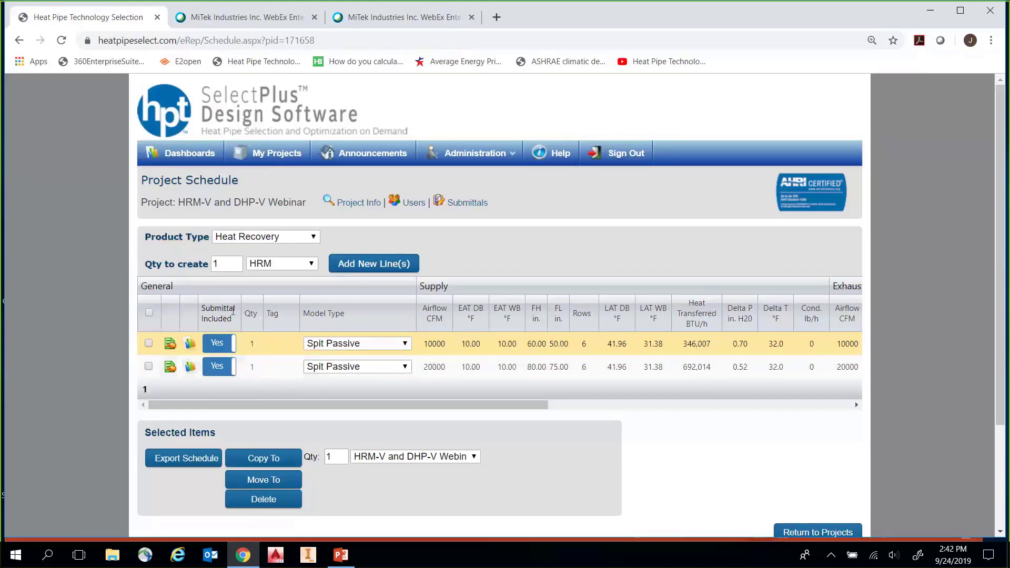
scroll(418, 209, down, 1)
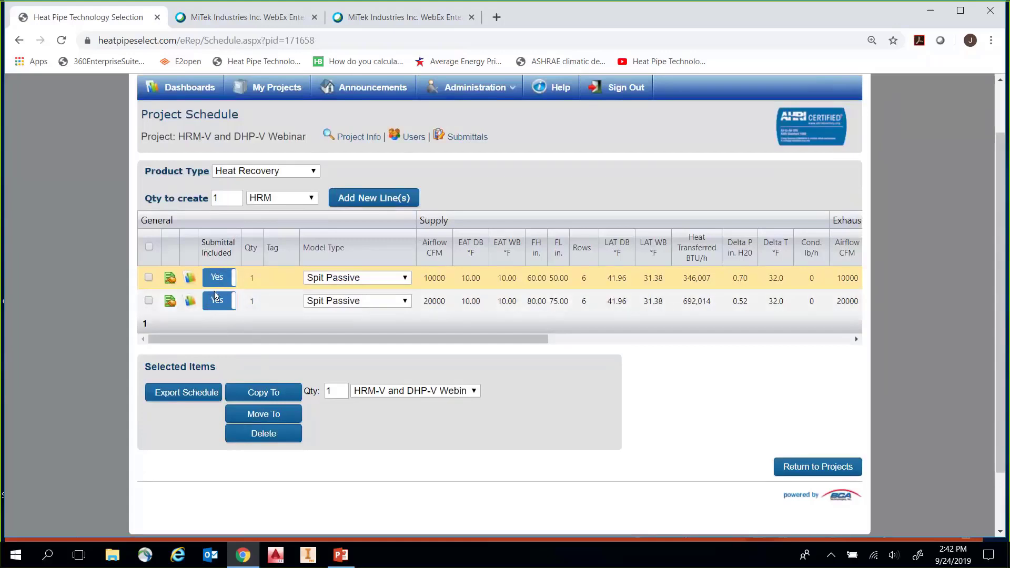
Step: Exclude both heat recovery lines from the submittal and include them again
click(218, 276)
click(221, 300)
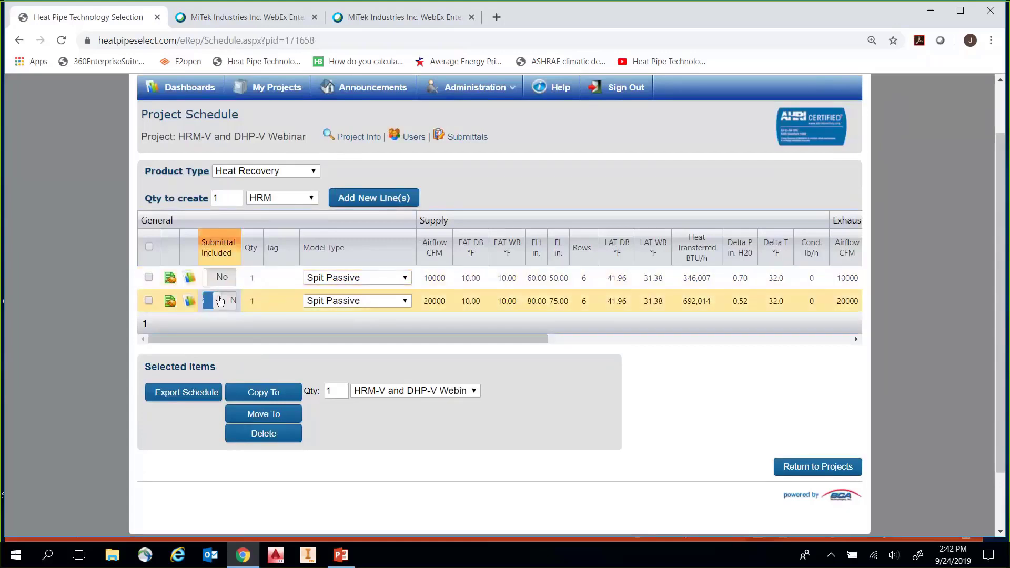
click(222, 282)
click(220, 300)
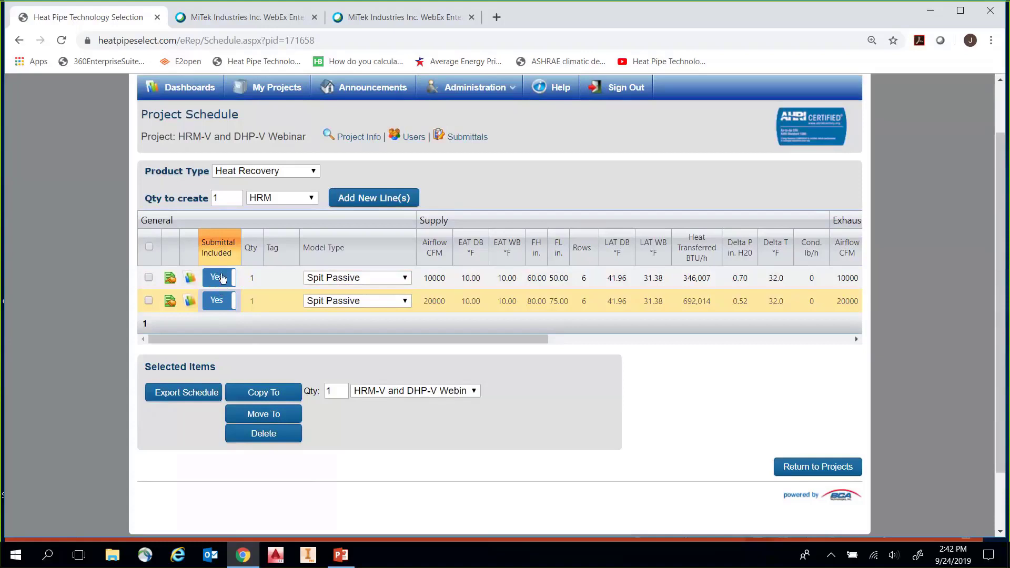
click(224, 278)
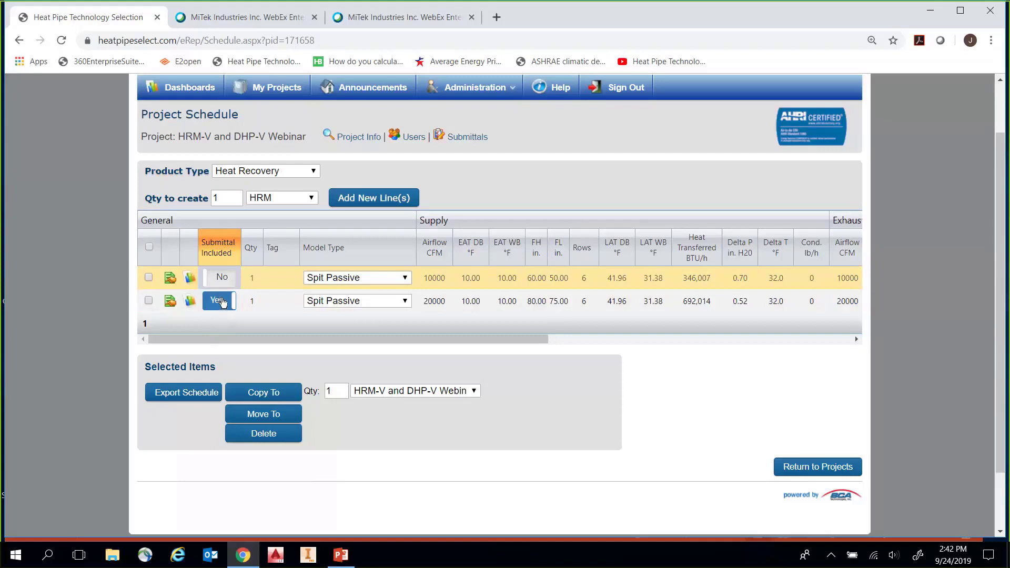
click(222, 281)
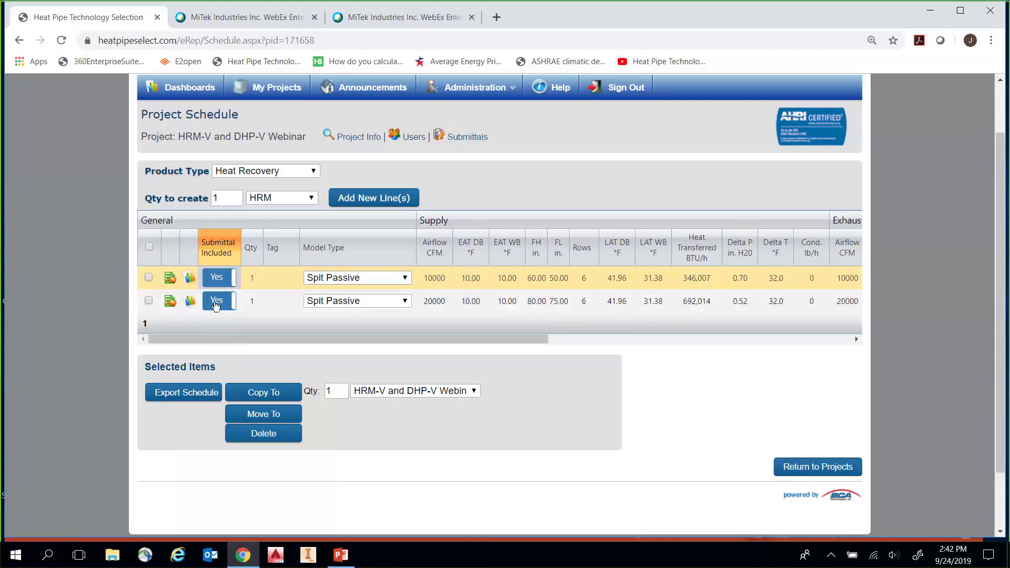
Step: Show the Wrap Around product lines in the schedule and open the project's submittal generator, keeping all submittal sections included
click(274, 172)
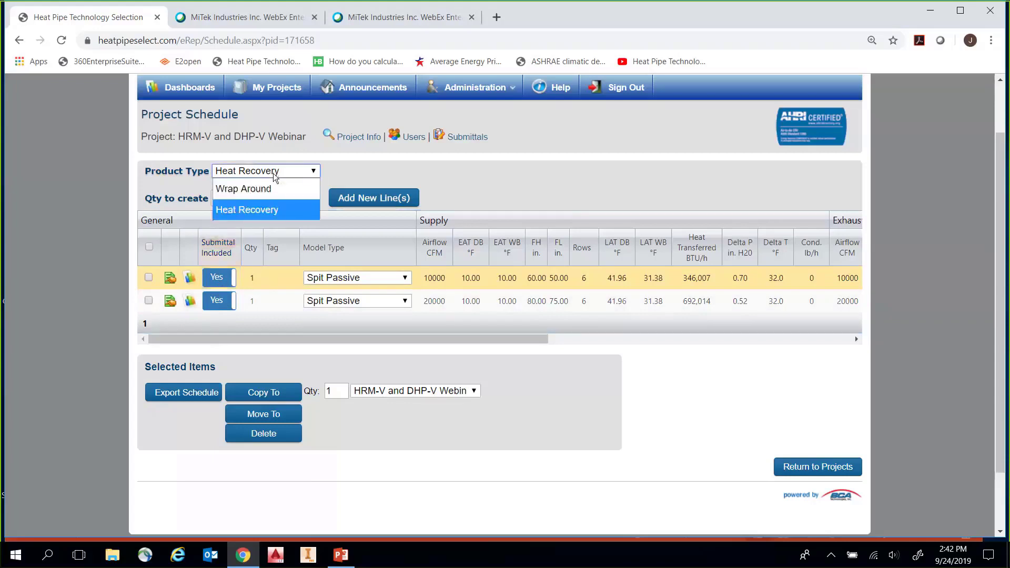
click(268, 191)
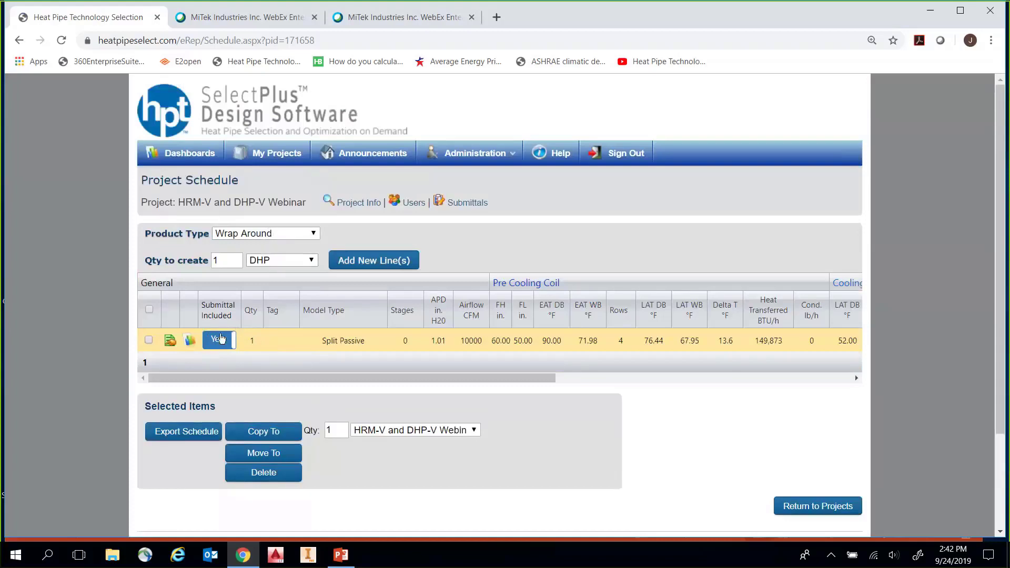
click(478, 203)
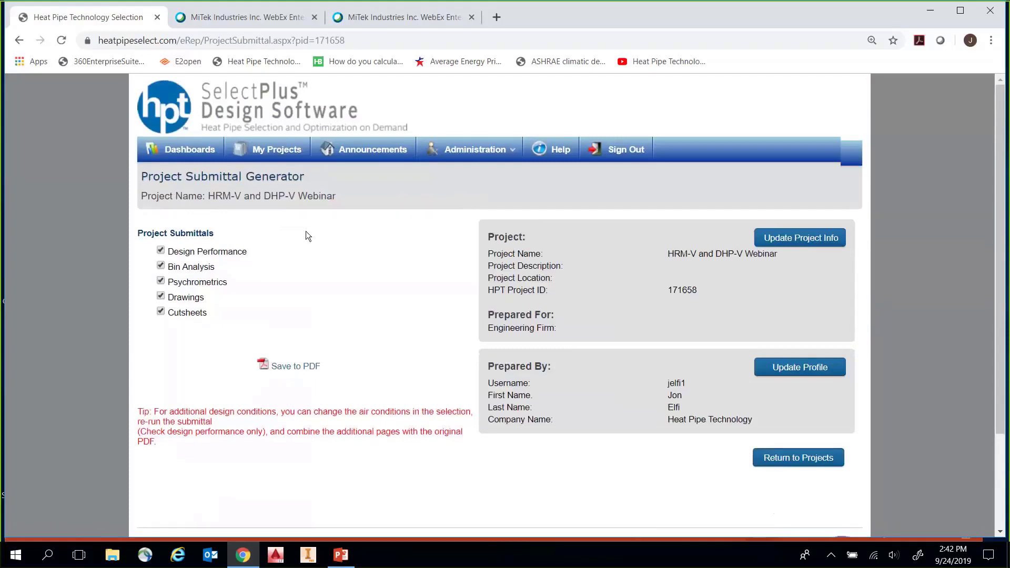
scroll(308, 235, down, 1)
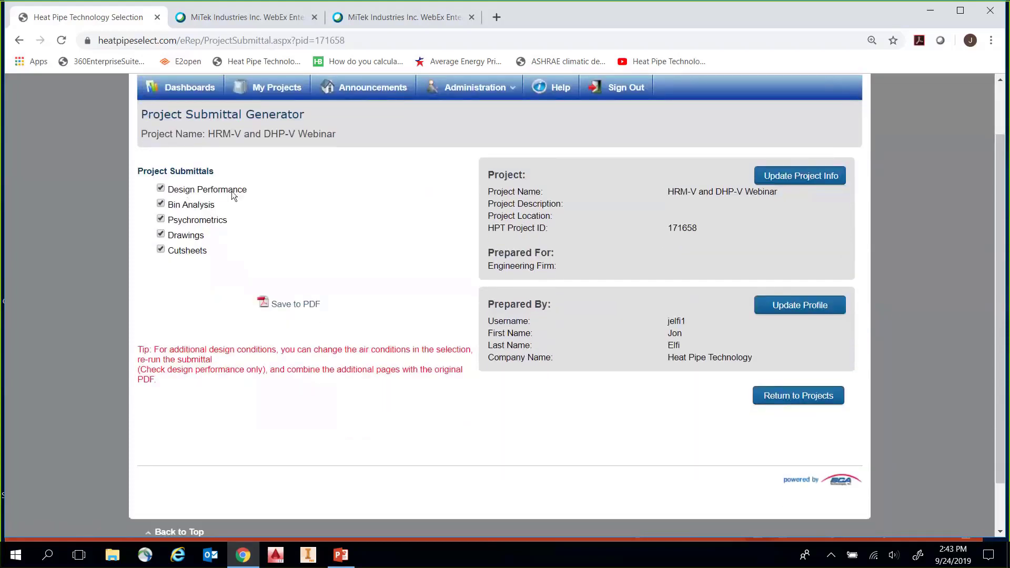
drag(250, 190, 192, 191)
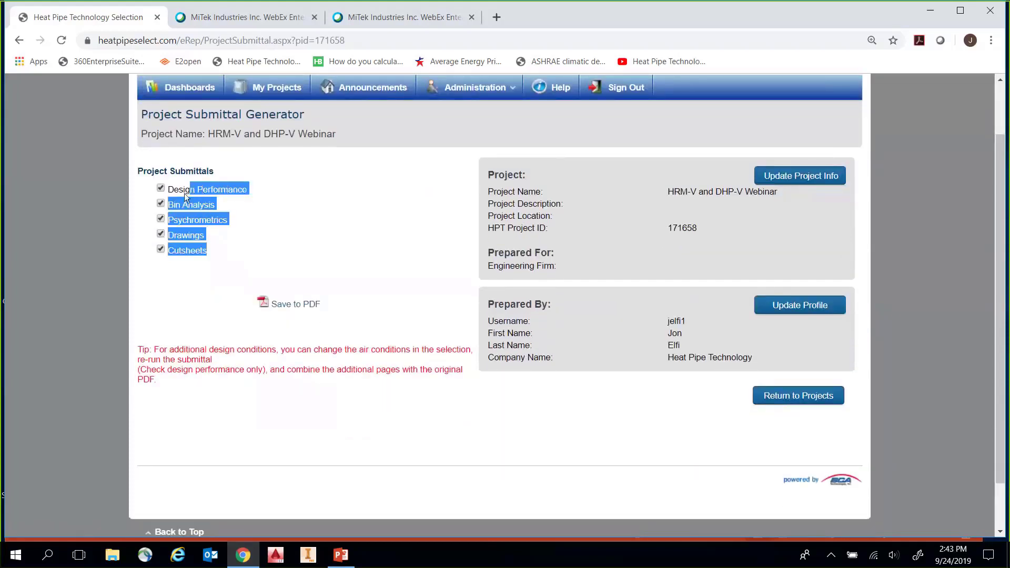
click(184, 193)
click(169, 192)
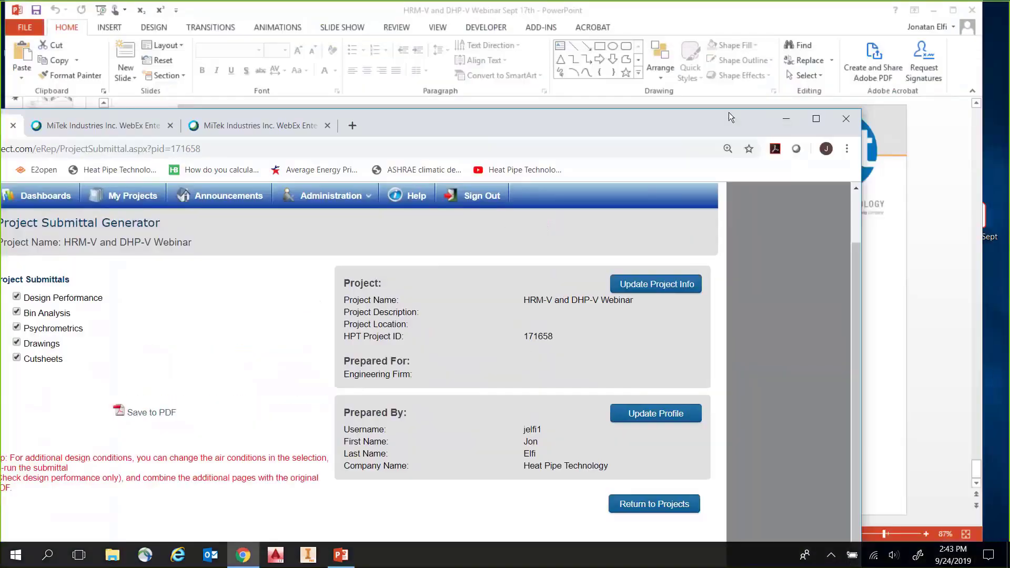
Step: Minimize the browser and the presentation, and open the Webinar Sept 24th PDF from the desktop in Acrobat
click(781, 73)
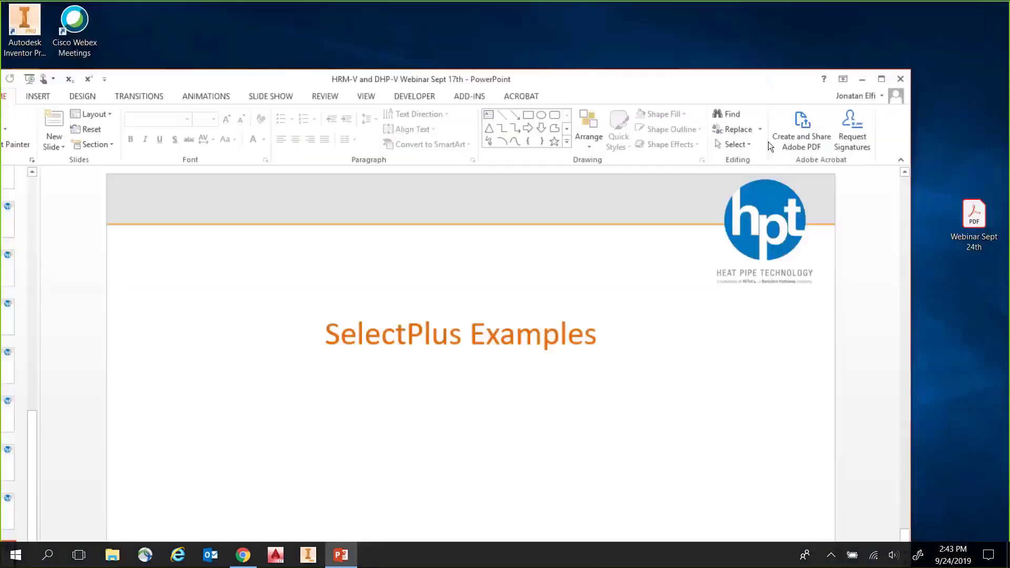
click(779, 100)
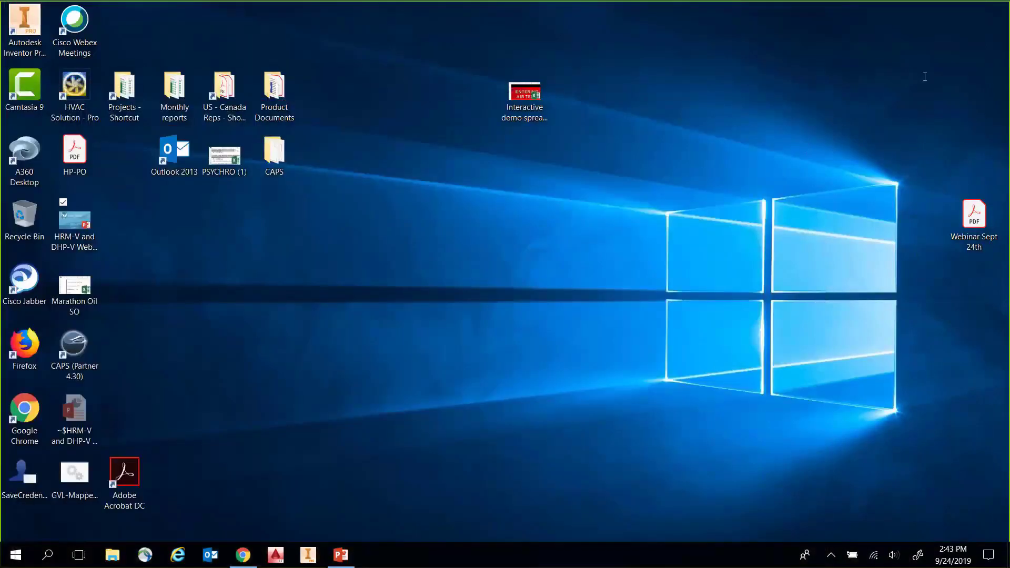
double_click(974, 216)
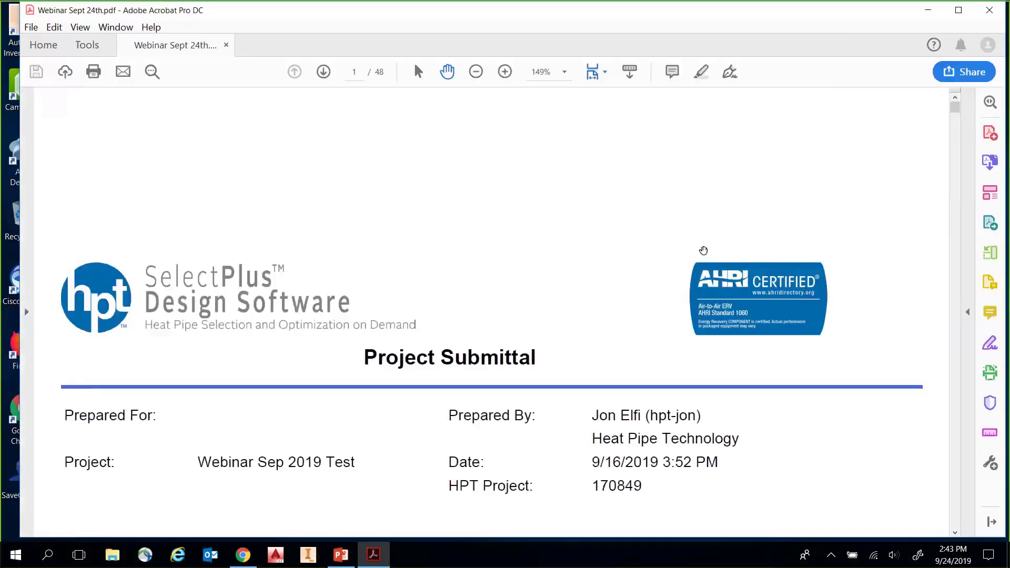
Step: Review the submittal's cover page with its model and order code table, and the order code breakdown page
scroll(579, 226, down, 1)
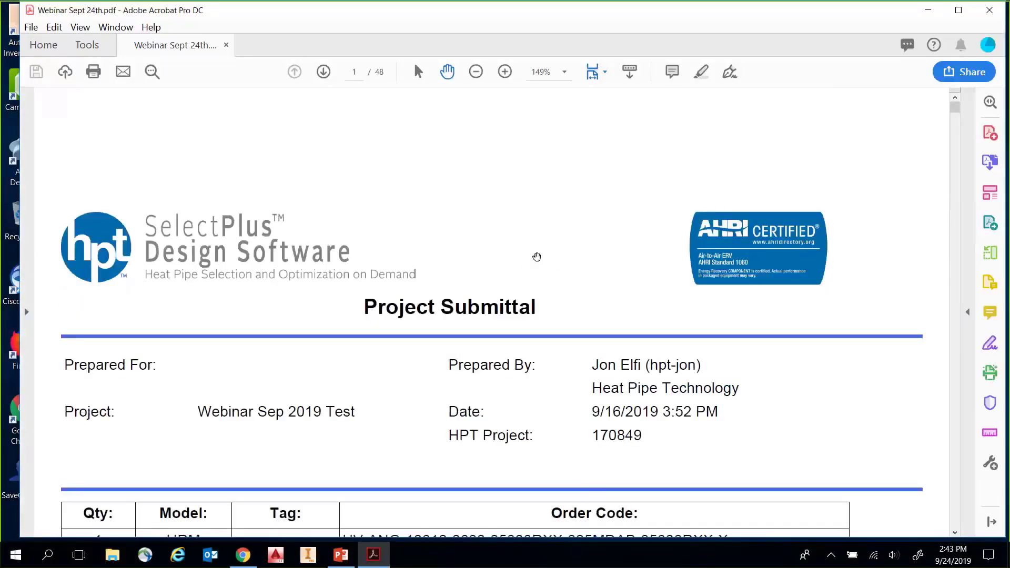
scroll(549, 194, down, 1)
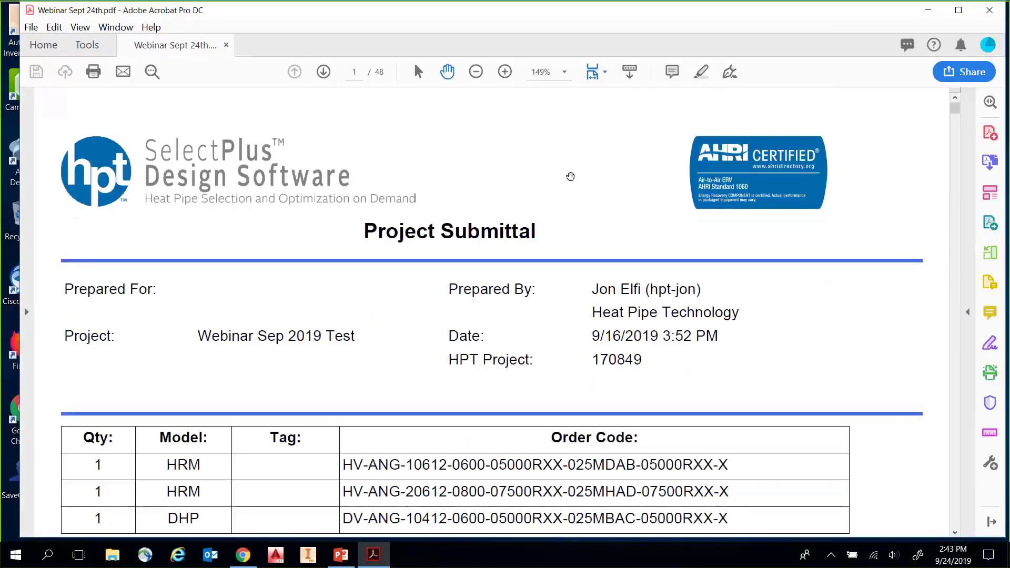
scroll(565, 175, down, 1)
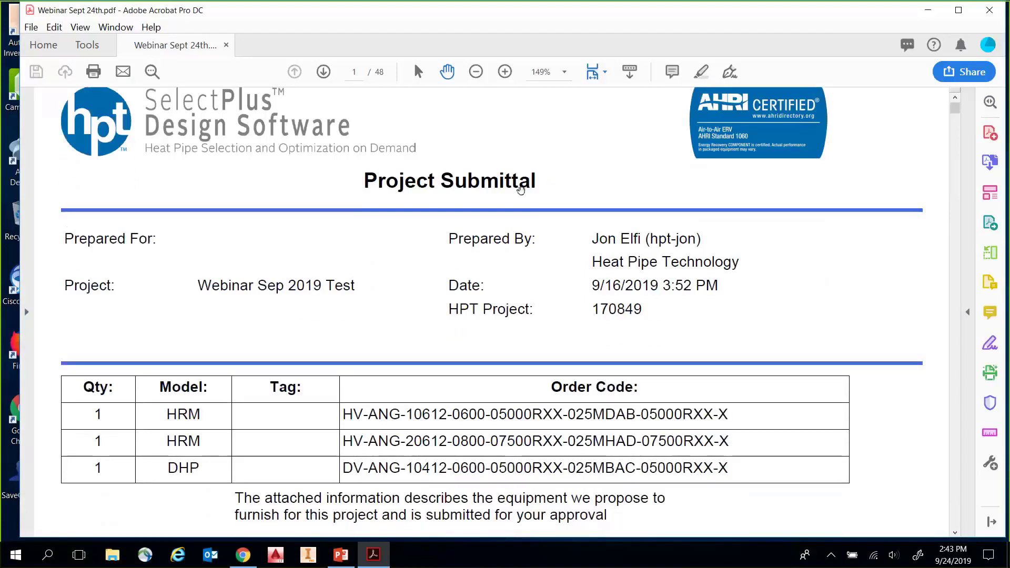
scroll(526, 216, down, 2)
scroll(529, 231, up, 2)
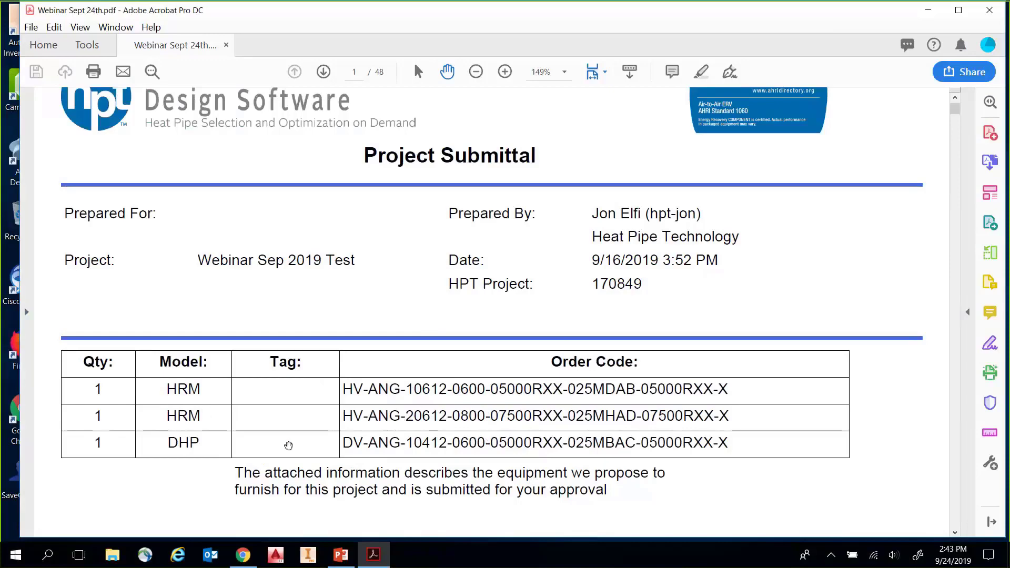
scroll(594, 234, down, 2)
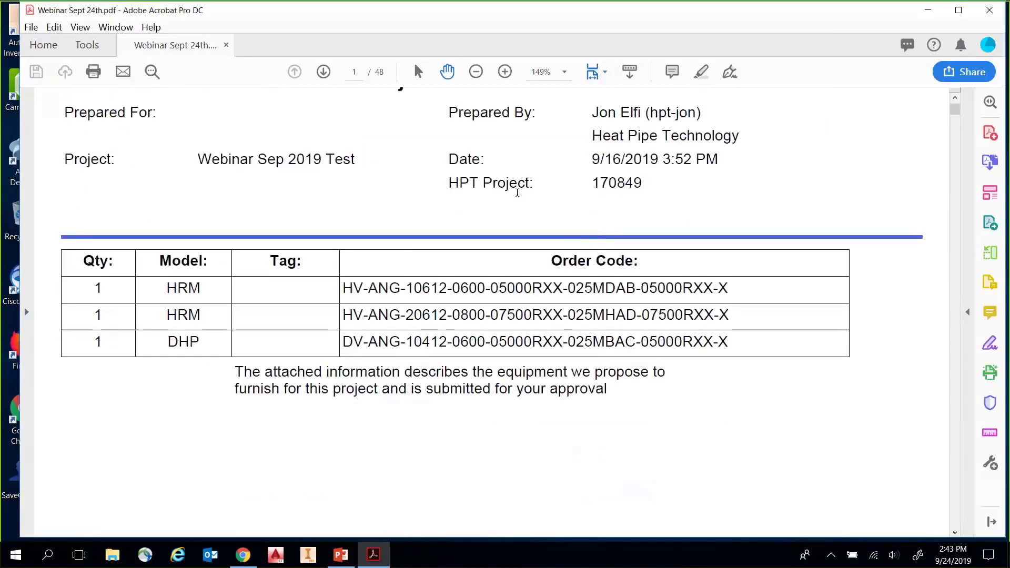
scroll(500, 198, down, 4)
scroll(486, 204, down, 15)
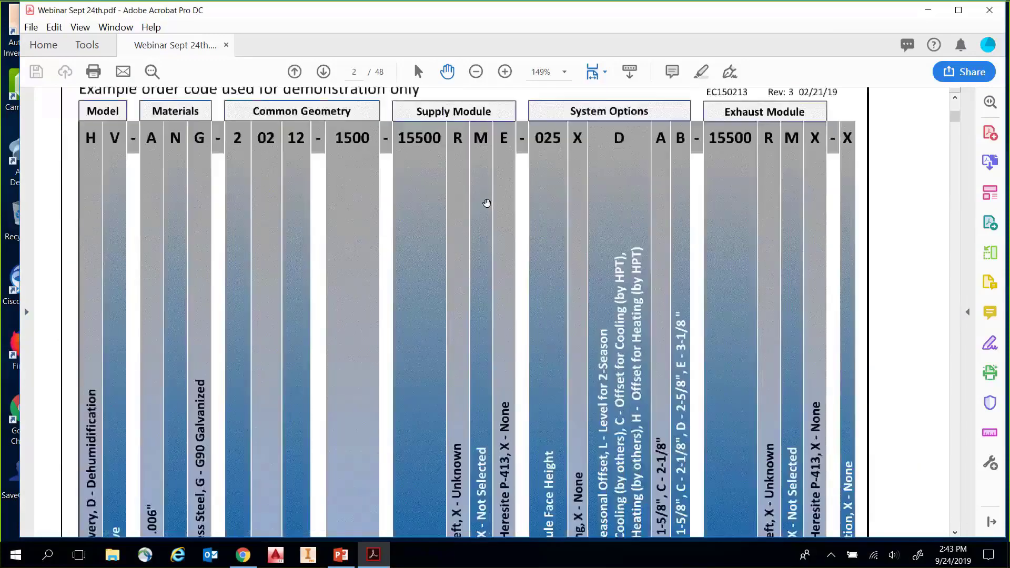
scroll(614, 361, up, 2)
scroll(514, 282, down, 10)
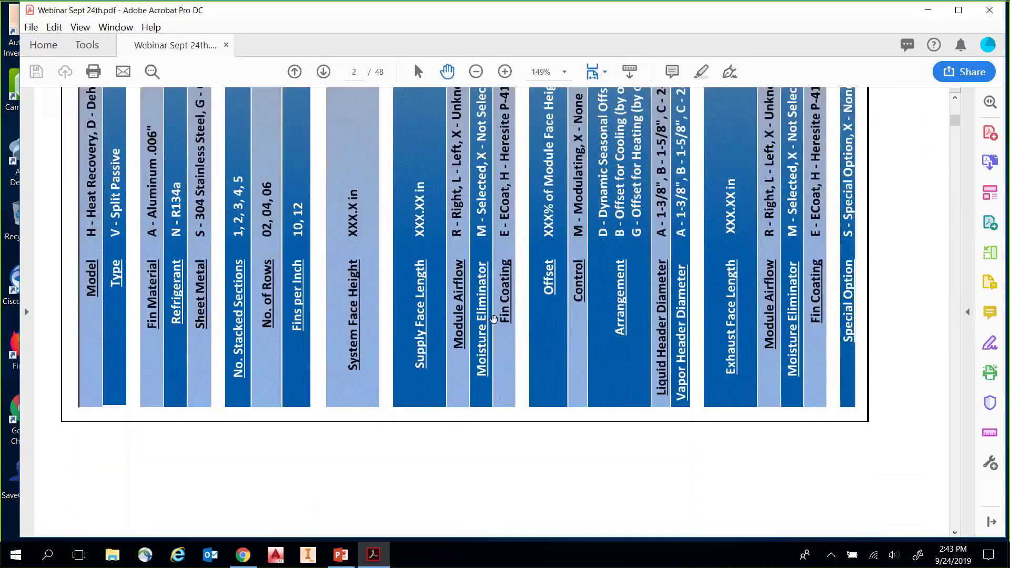
scroll(447, 321, down, 2)
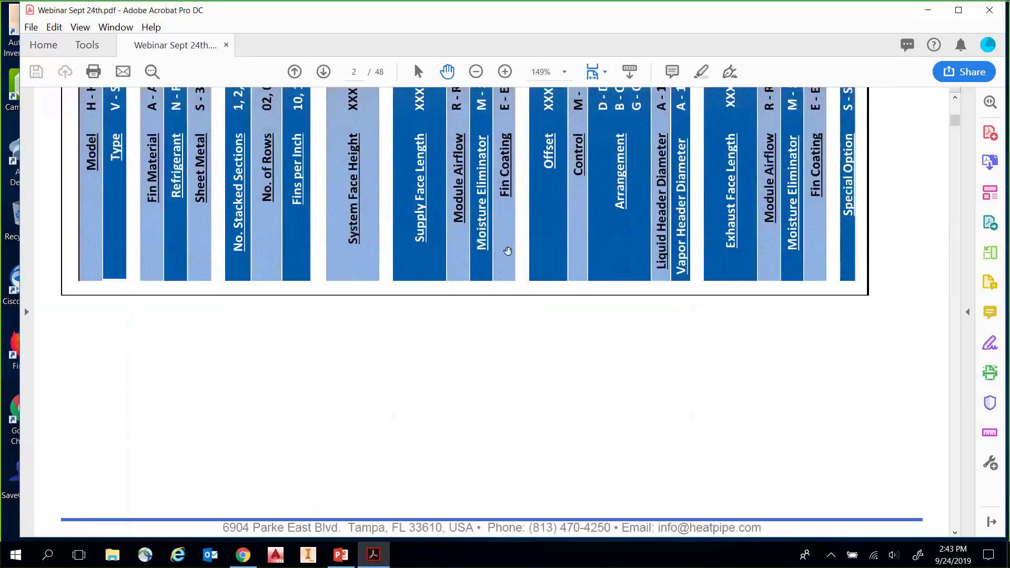
scroll(496, 300, up, 1)
scroll(495, 299, up, 3)
Step: Examine the design performance and psychrometric analysis pages for the HRM and DHP units
scroll(494, 294, down, 10)
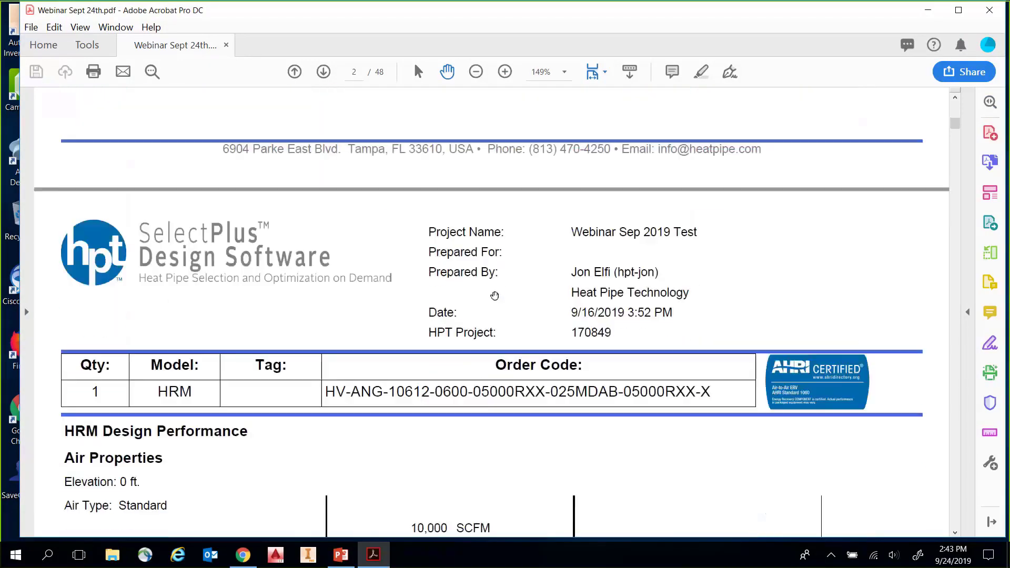
scroll(495, 290, down, 3)
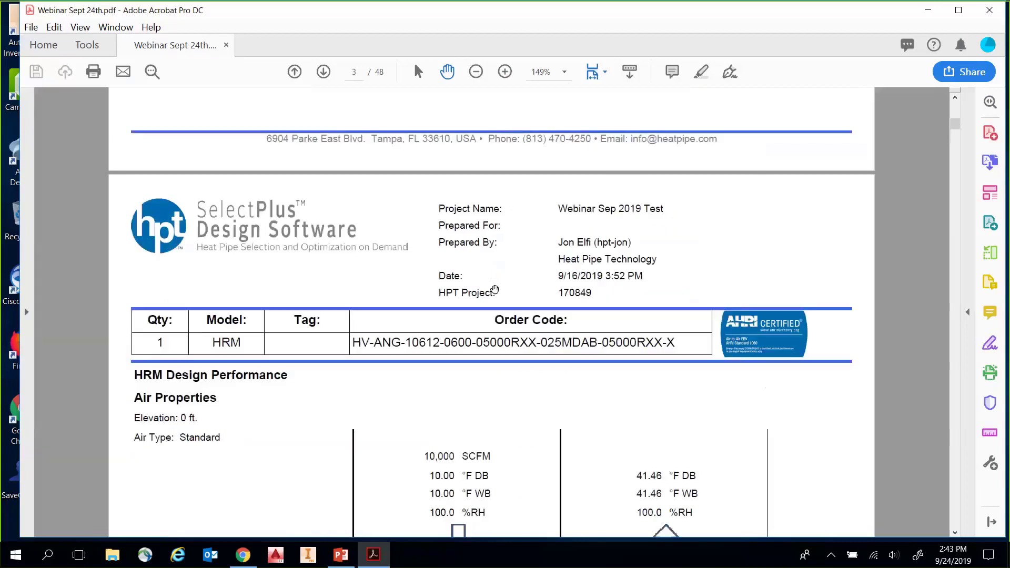
scroll(489, 202, down, 2)
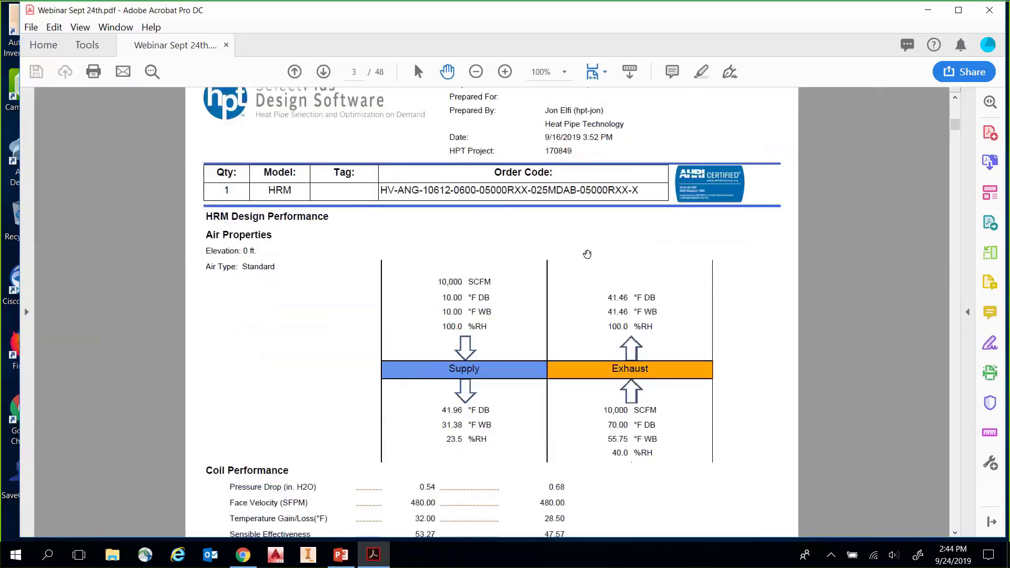
scroll(502, 234, down, 5)
scroll(503, 239, down, 10)
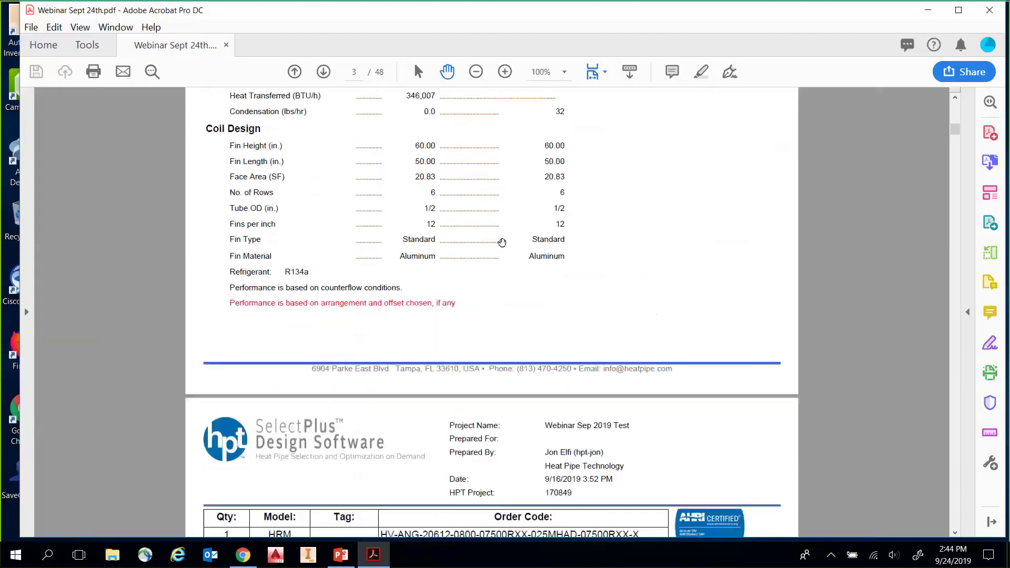
scroll(509, 256, down, 12)
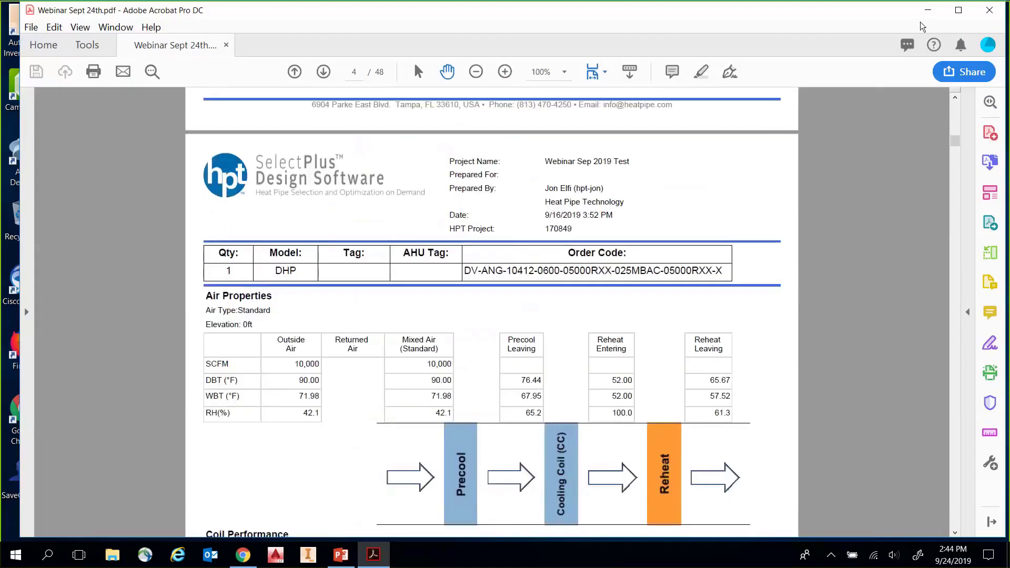
scroll(559, 284, down, 3)
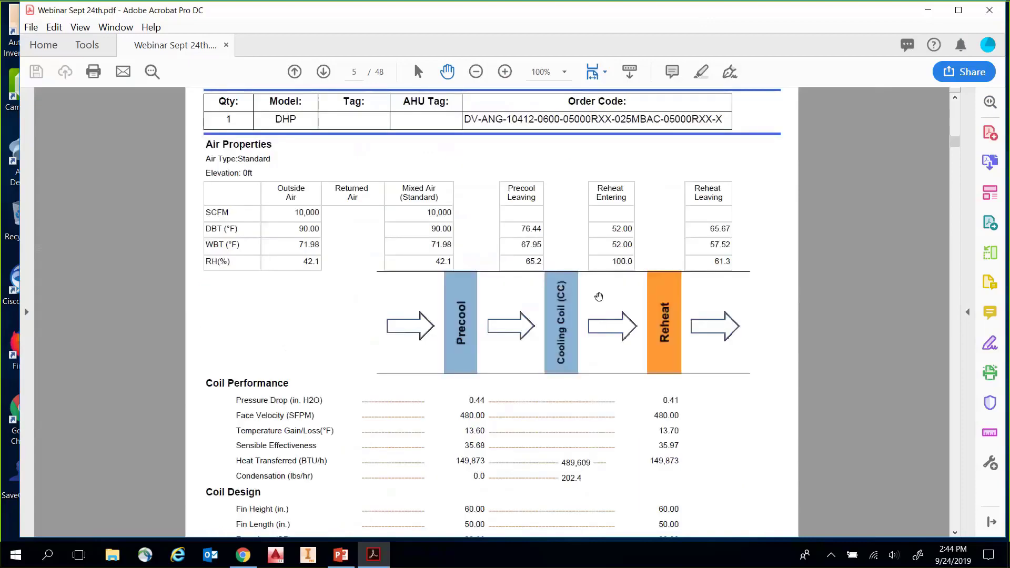
scroll(533, 282, down, 5)
scroll(520, 294, down, 15)
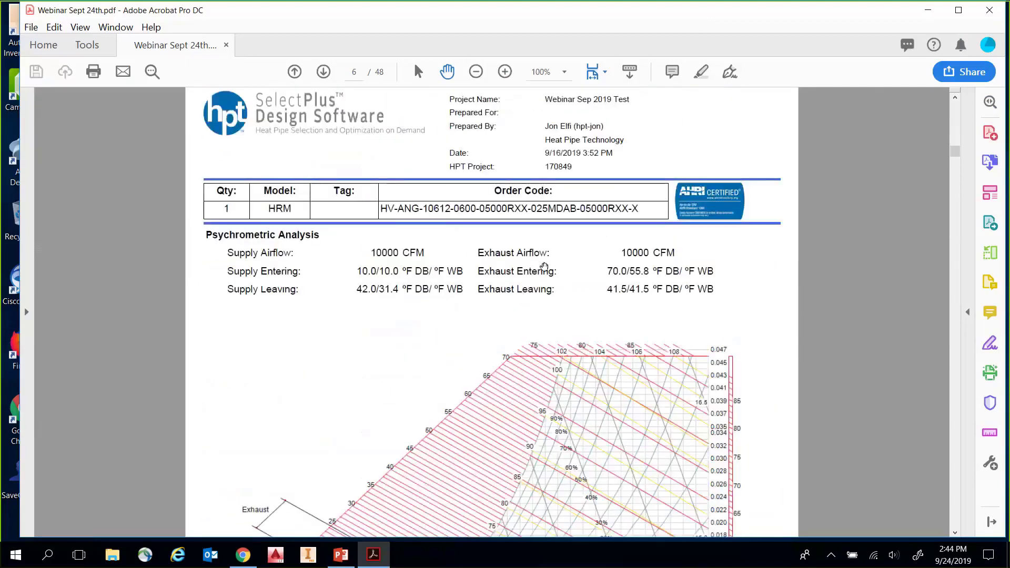
scroll(519, 223, down, 3)
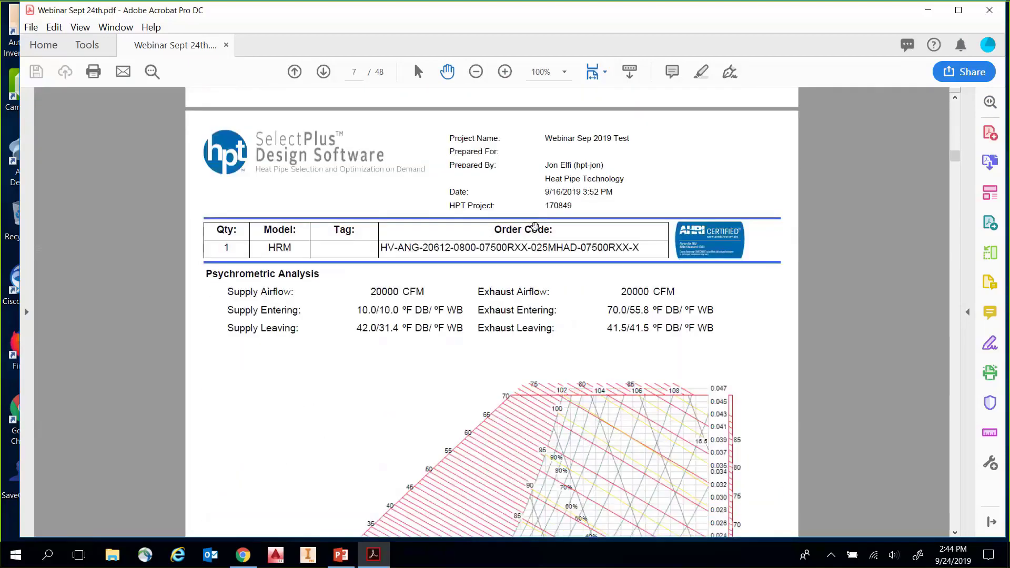
scroll(505, 357, up, 10)
scroll(505, 357, down, 20)
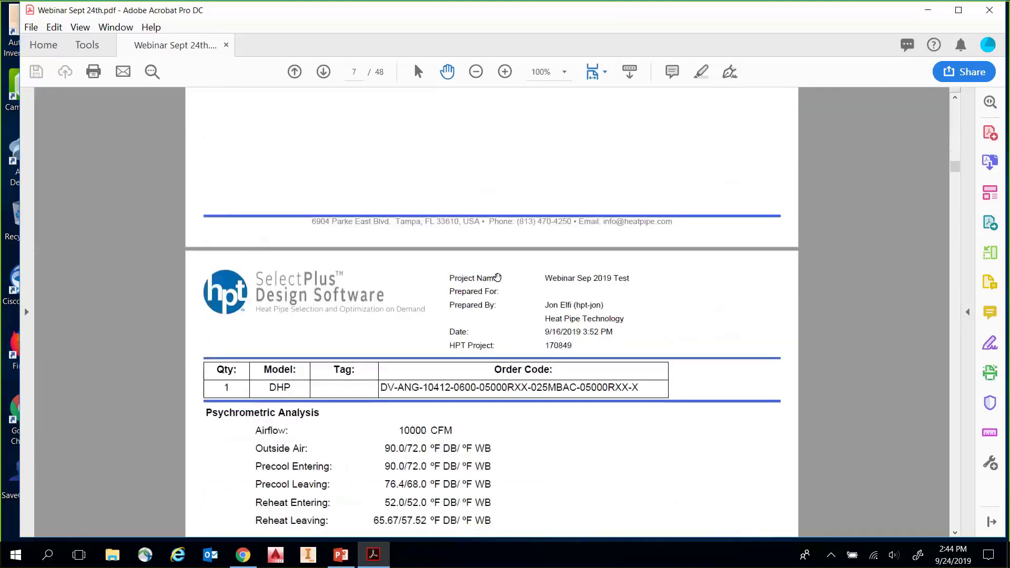
Step: Examine the general arrangement drawing and the individual module drawings for the first HRM unit
scroll(500, 269, down, 10)
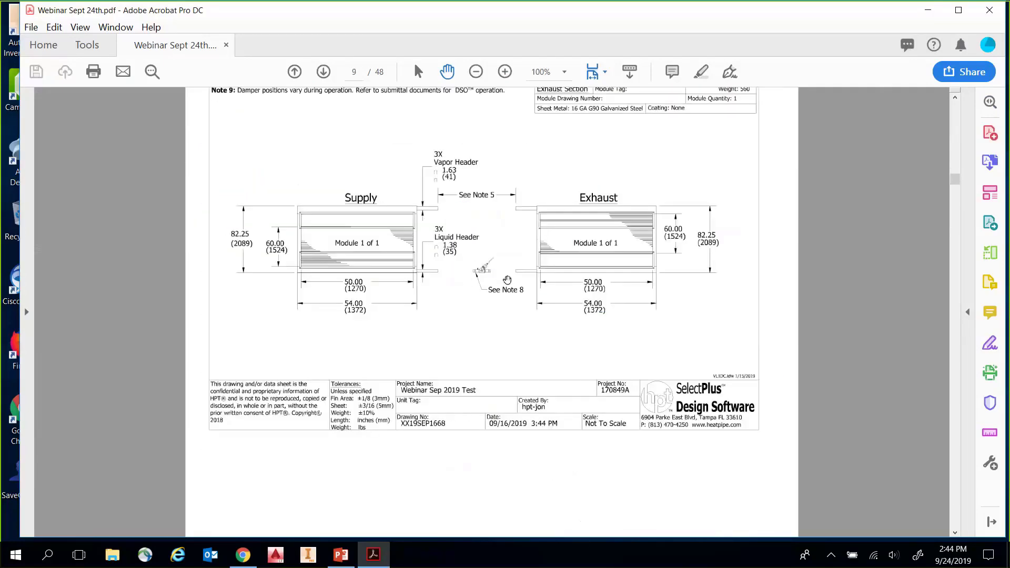
scroll(523, 412, up, 5)
scroll(577, 269, down, 2)
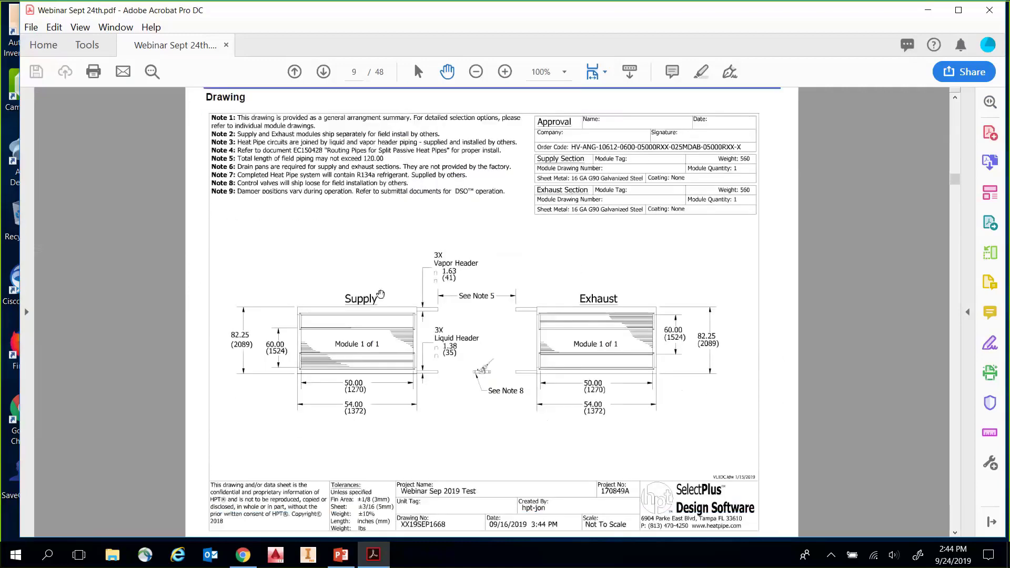
scroll(545, 258, down, 12)
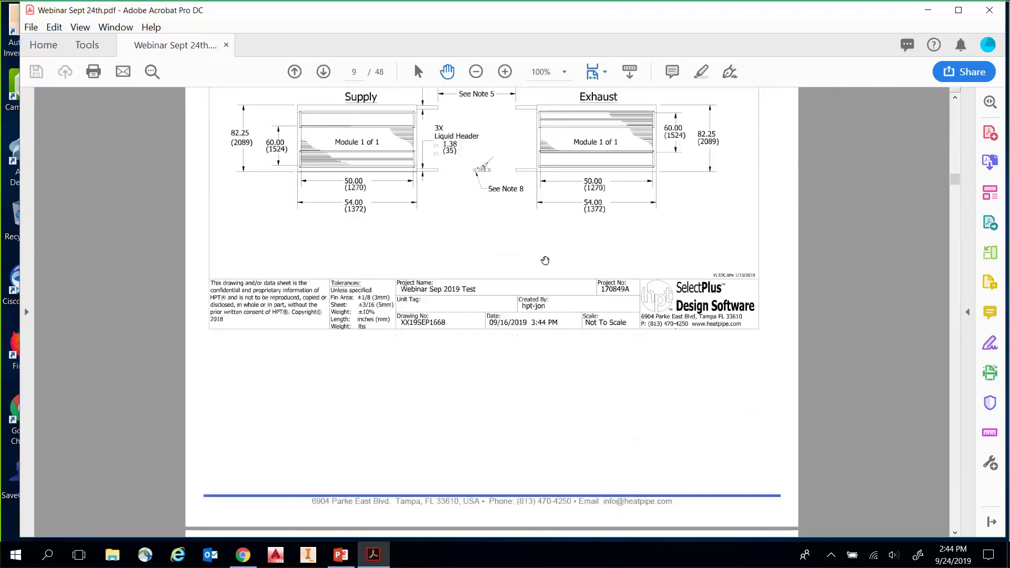
scroll(513, 251, down, 10)
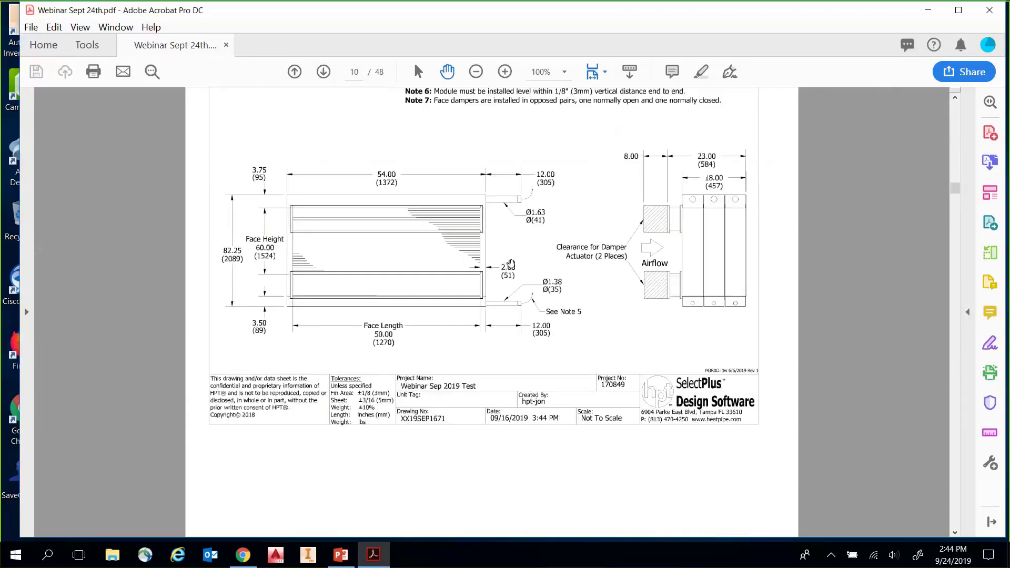
scroll(546, 294, down, 6)
scroll(546, 294, down, 8)
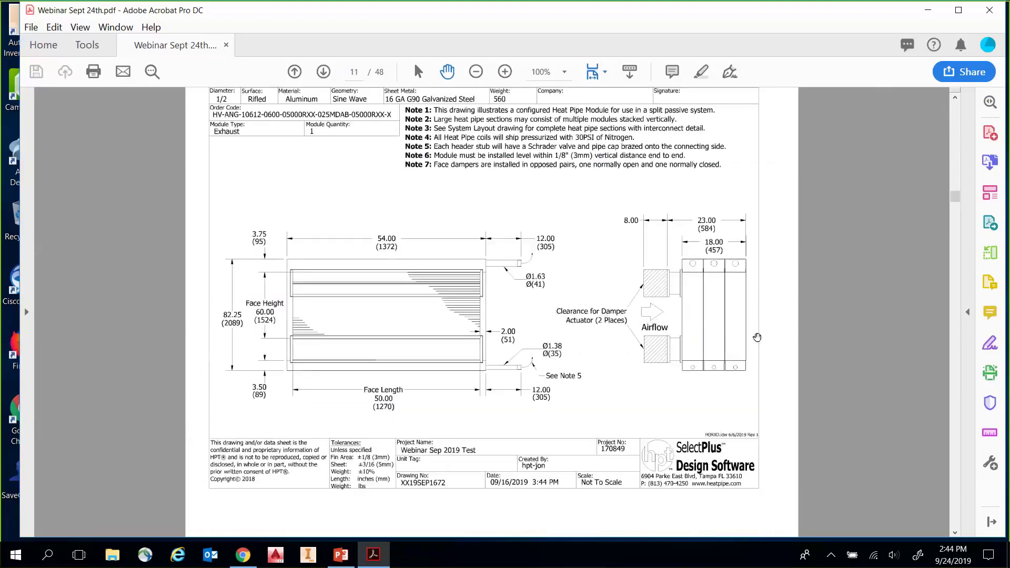
Step: Examine the general arrangement drawing and the supply module drawing for the second HRM unit
scroll(747, 323, down, 10)
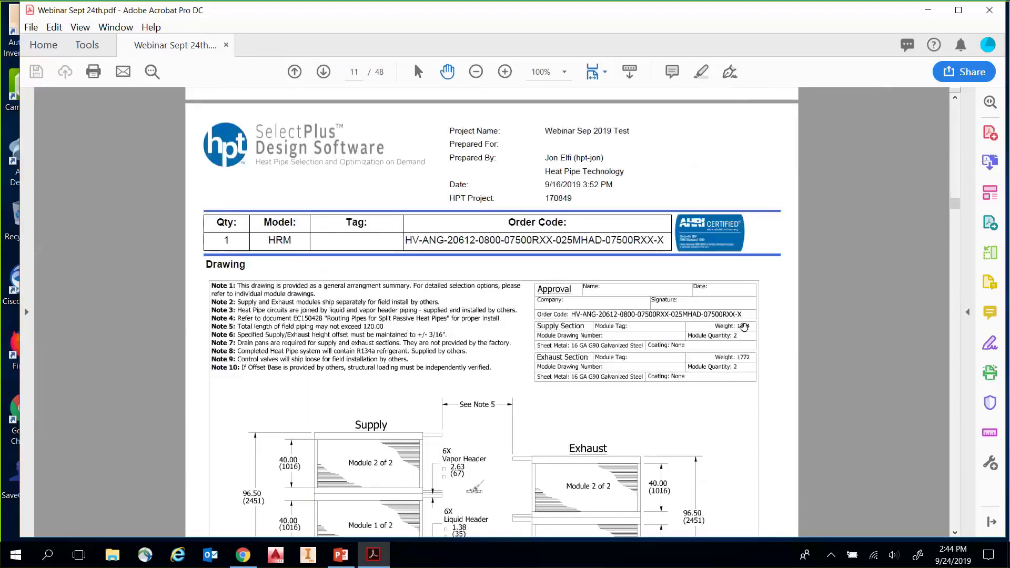
scroll(726, 312, down, 6)
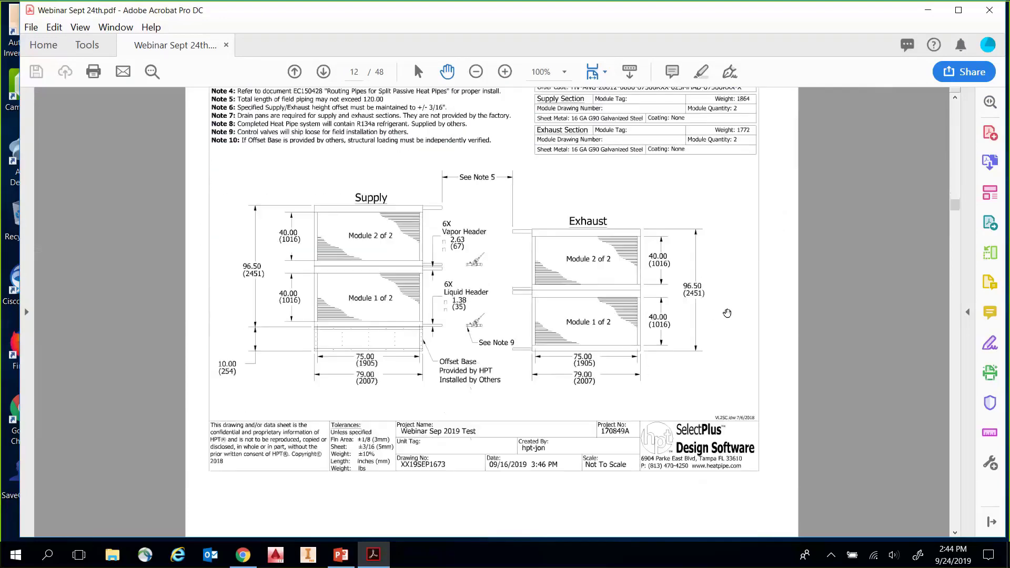
scroll(721, 304, down, 9)
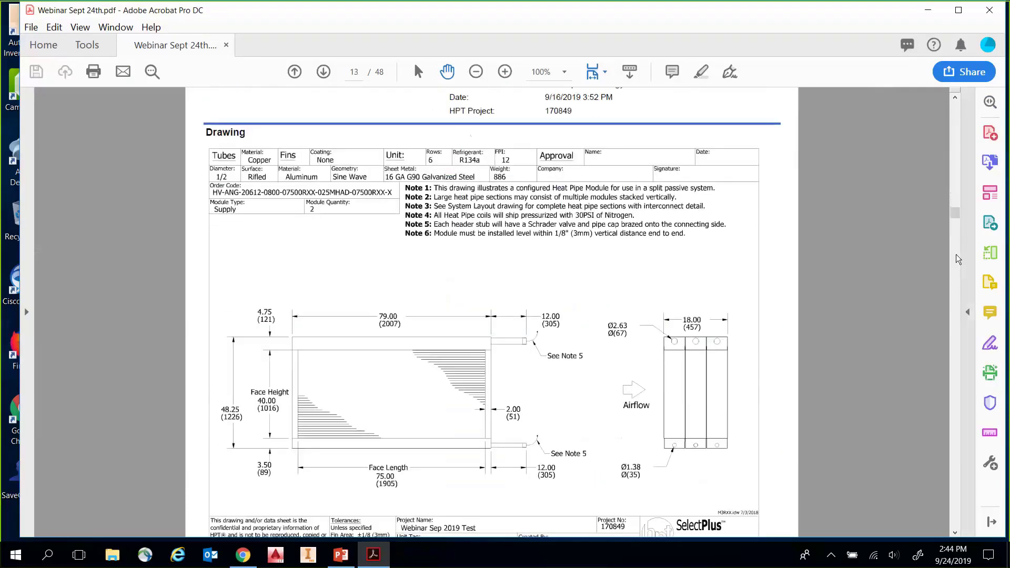
Step: Review the Split Passive Control pages on system control, panel wiring layouts and simplified frost control
drag(956, 219, 956, 271)
scroll(547, 254, up, 10)
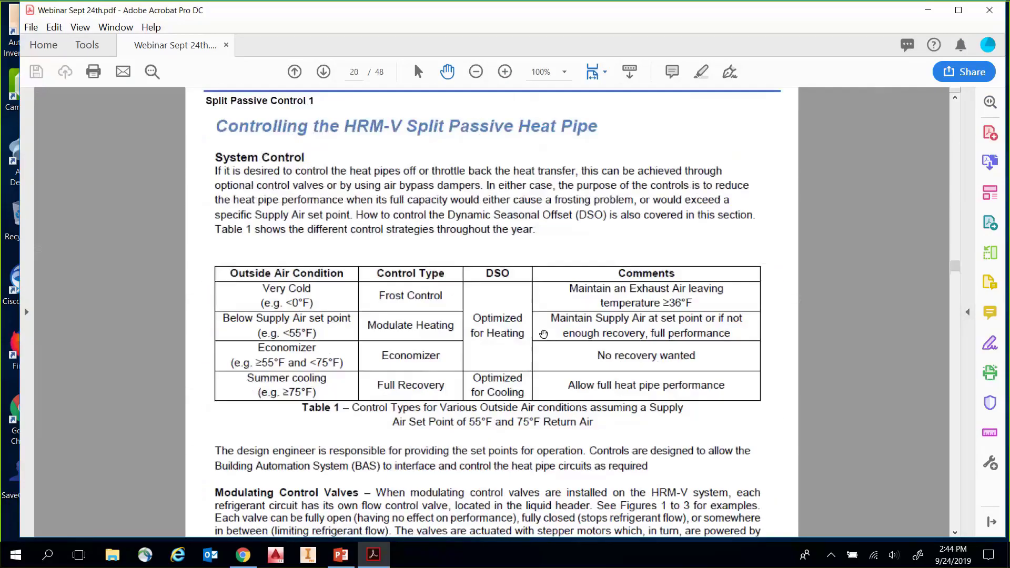
scroll(475, 196, down, 20)
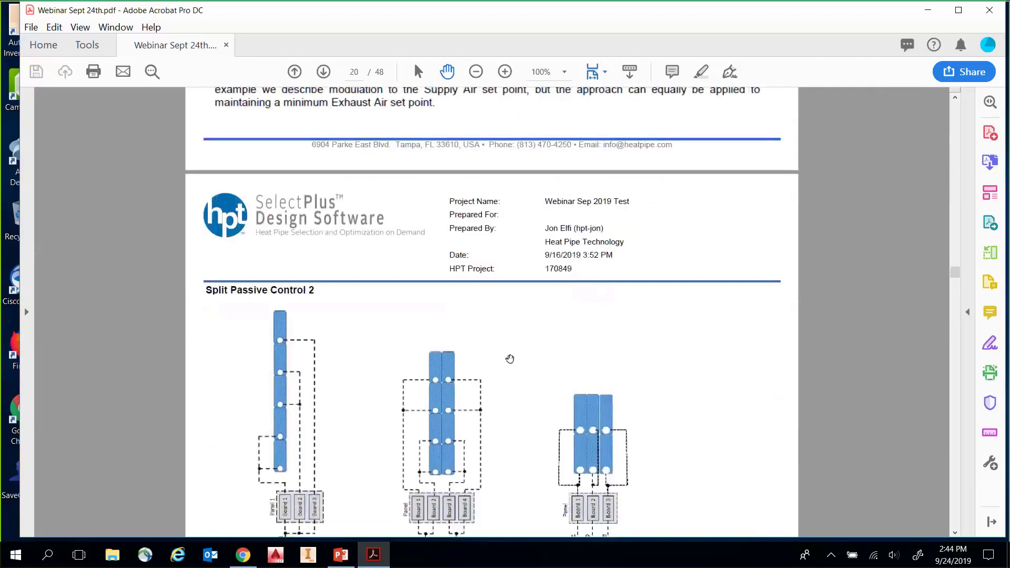
scroll(477, 301, down, 15)
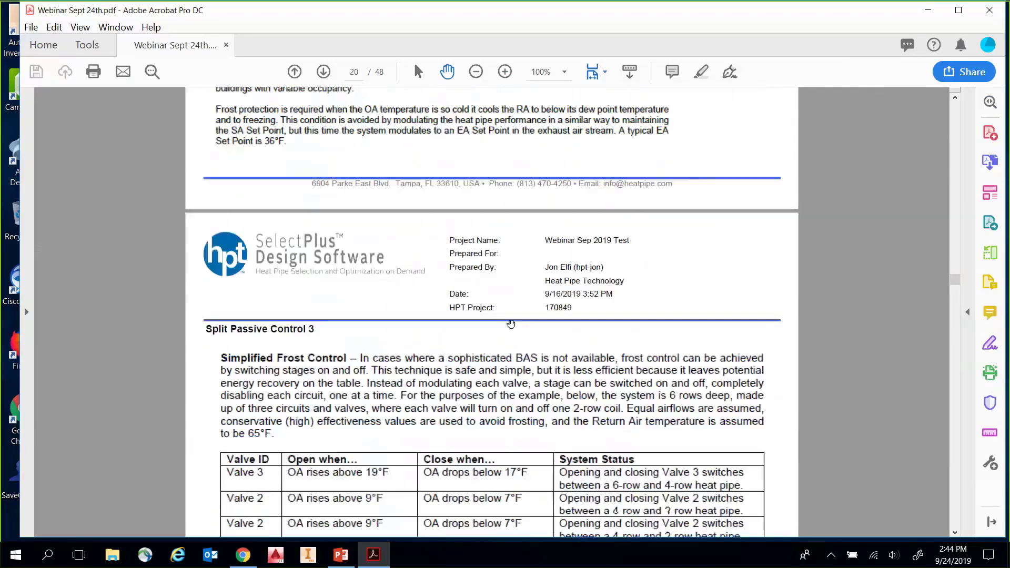
scroll(511, 333, down, 15)
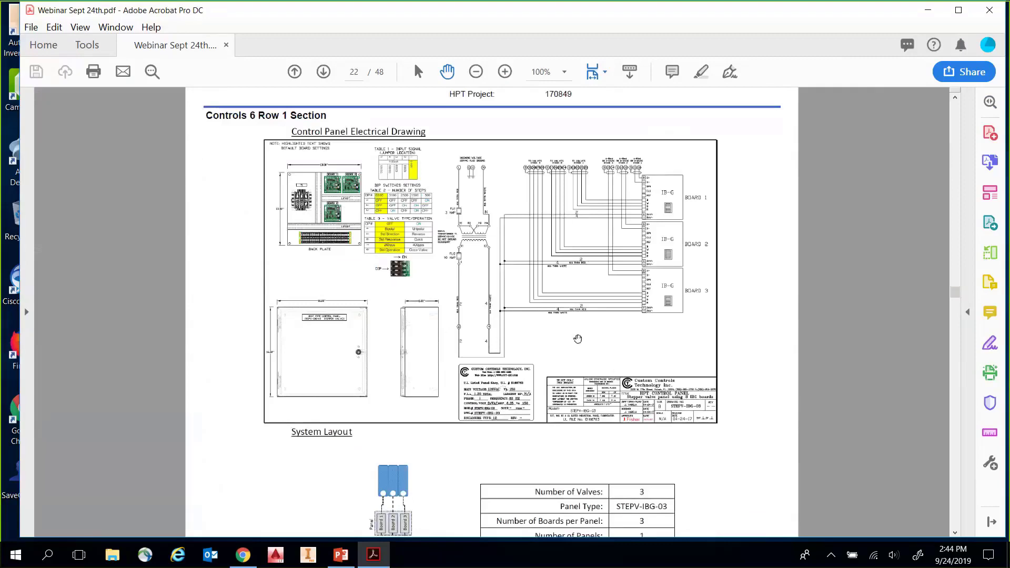
Step: Examine the 6-row control panel electrical drawings, the system layout with its valve and panel table, and the Sporlan control board cutsheet
scroll(560, 326, down, 1)
scroll(587, 300, down, 10)
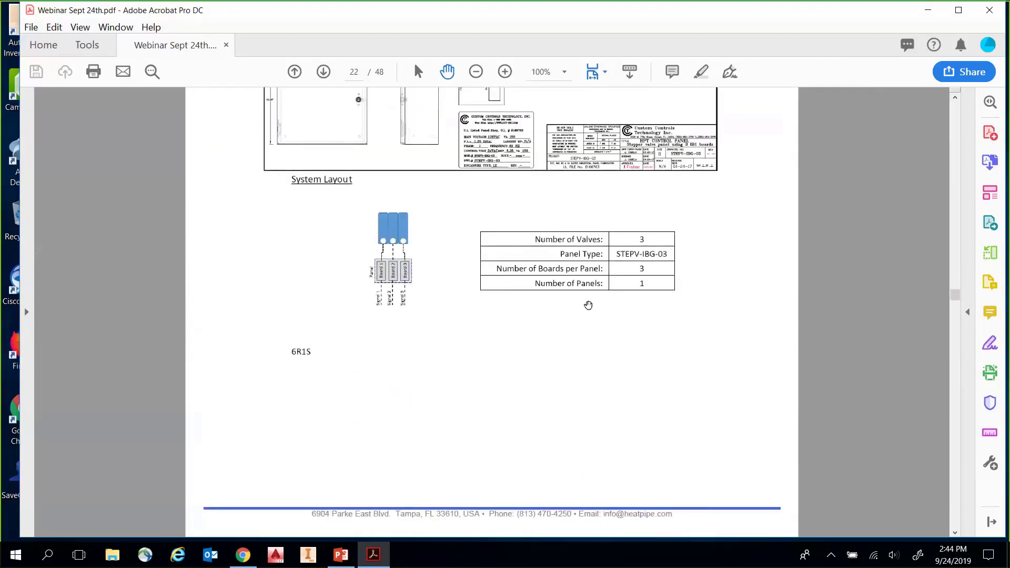
scroll(650, 259, up, 14)
scroll(630, 318, down, 18)
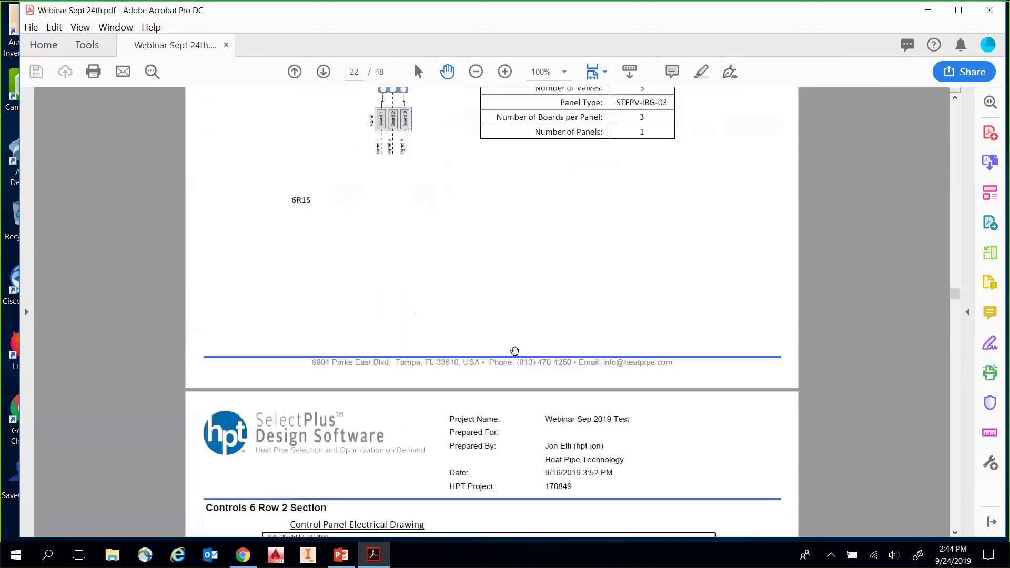
scroll(532, 323, down, 18)
scroll(531, 323, down, 20)
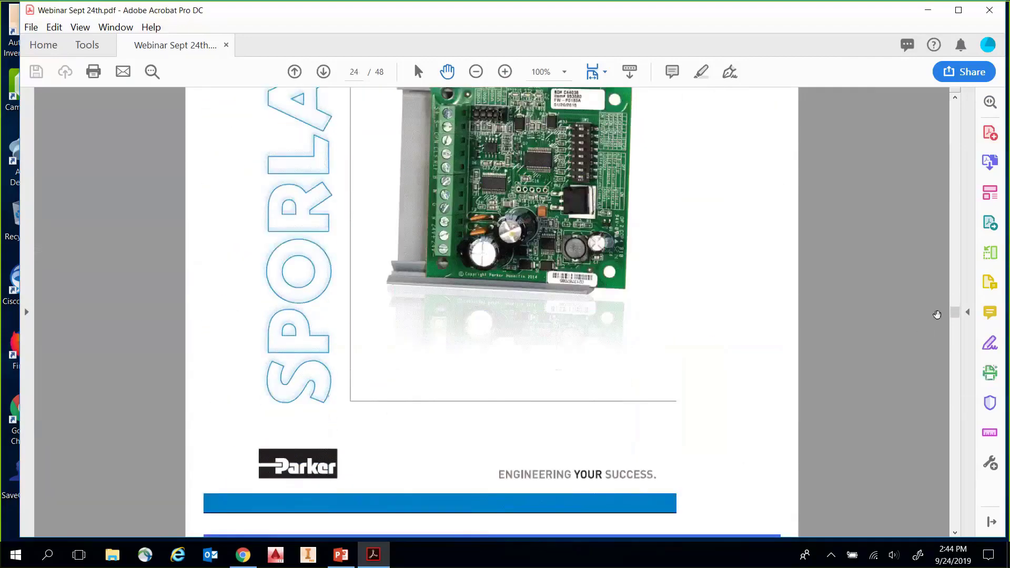
Step: Return to the submittal's cover page and switch back to the Project Submittal Generator in Chrome
scroll(956, 309, up, 5)
mouse_move(958, 309)
mouse_down()
mouse_move(957, 200)
mouse_move(942, 158)
mouse_move(888, 99)
mouse_move(749, 36)
mouse_move(753, 19)
mouse_up()
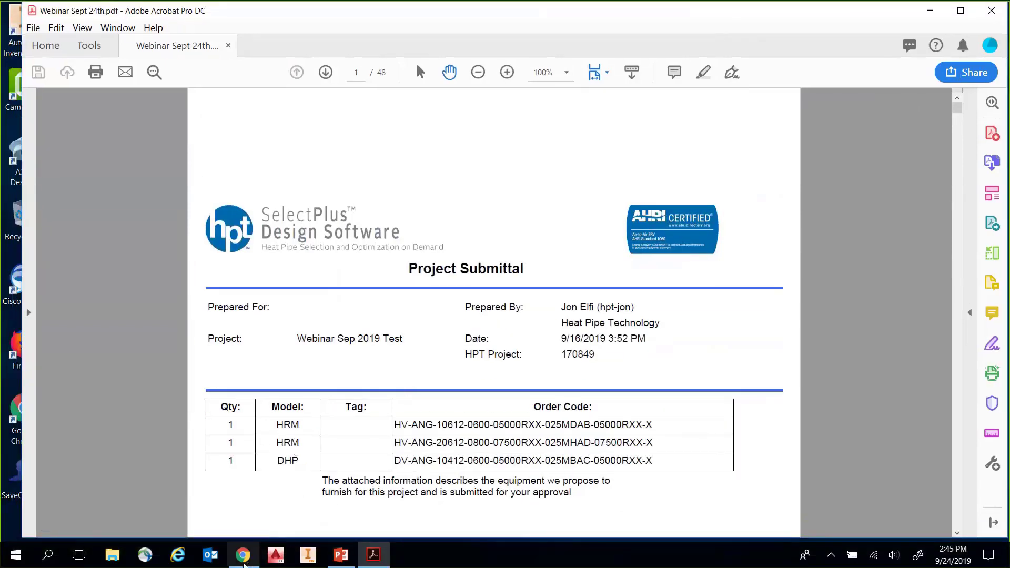
click(368, 522)
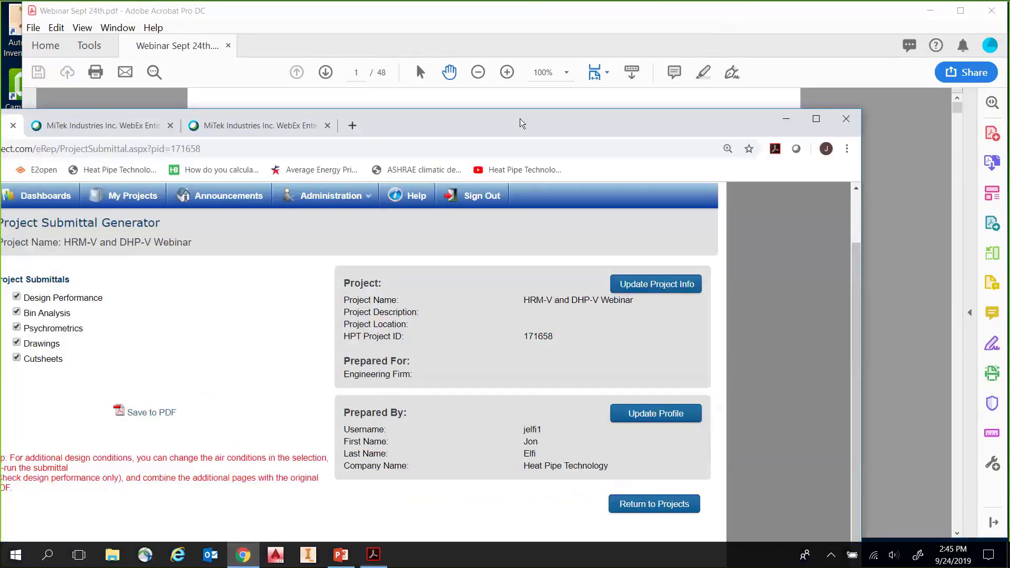